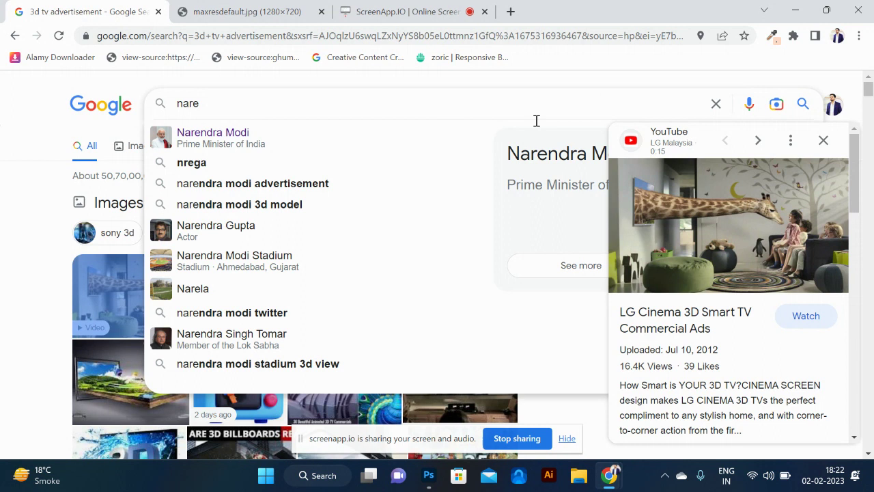
Search Google for Narendra Modi, browse the image results, and preview the Firstpost photo of him speaking at a podium
click(246, 144)
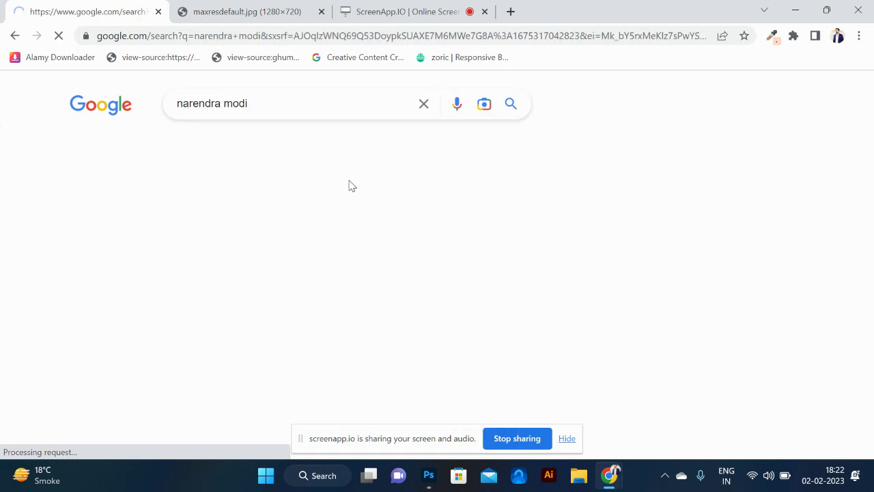
click(198, 147)
scroll(401, 303, down, 3)
scroll(401, 303, up, 2)
scroll(400, 303, down, 2)
scroll(314, 303, down, 3)
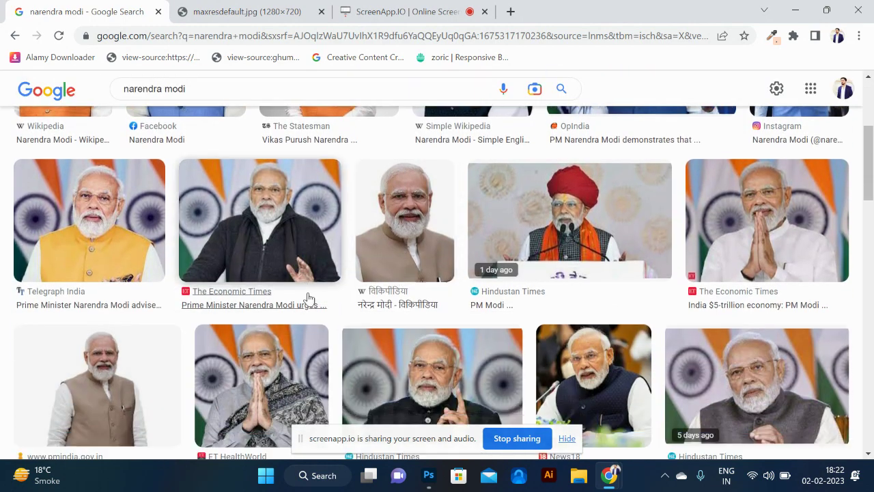
scroll(314, 301, down, 4)
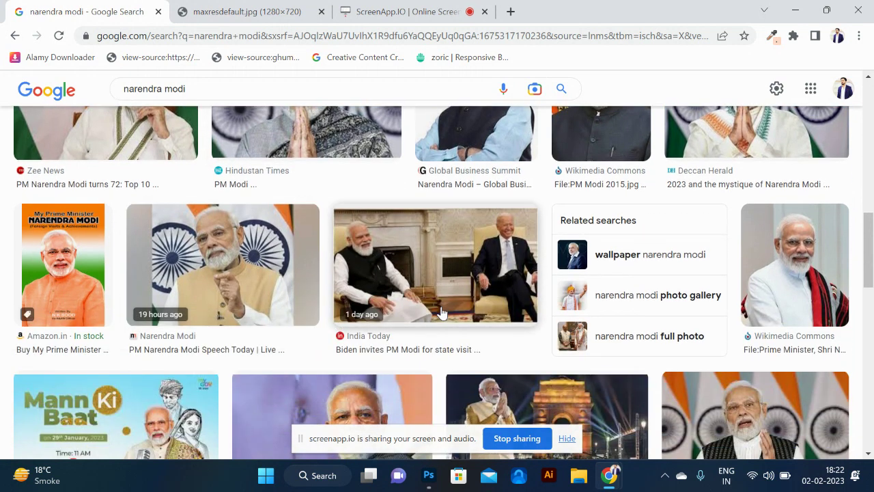
scroll(441, 312, down, 5)
scroll(392, 260, up, 1)
scroll(355, 280, down, 1)
click(284, 278)
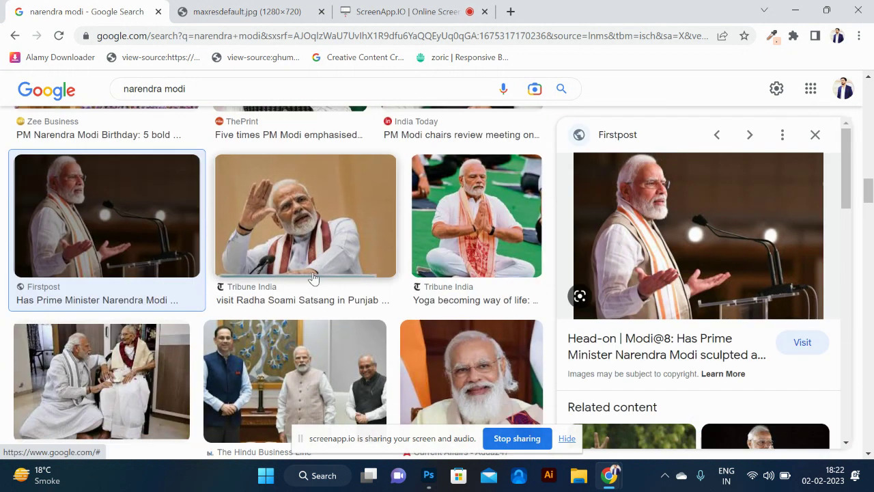
Find The Statesman's portrait of Narendra Modi in an orange vest and open the full-size image in a new tab
scroll(314, 277, down, 5)
scroll(438, 271, down, 4)
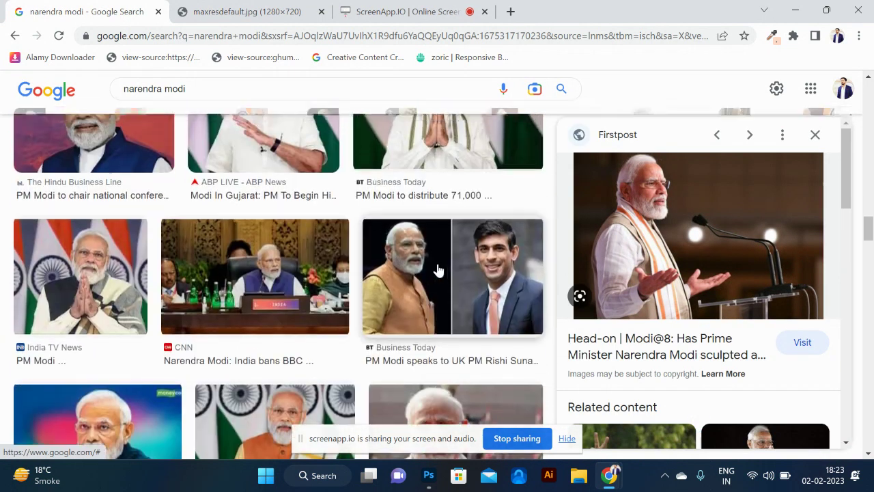
scroll(437, 270, up, 10)
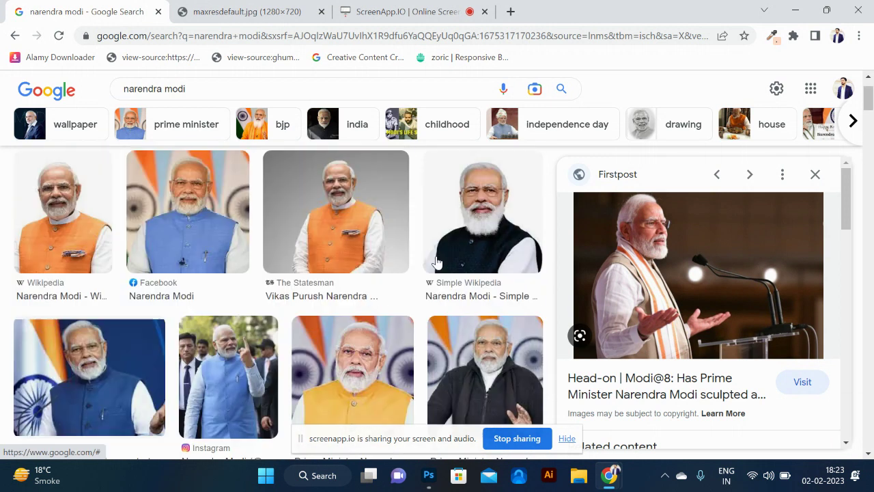
scroll(437, 263, up, 3)
click(356, 303)
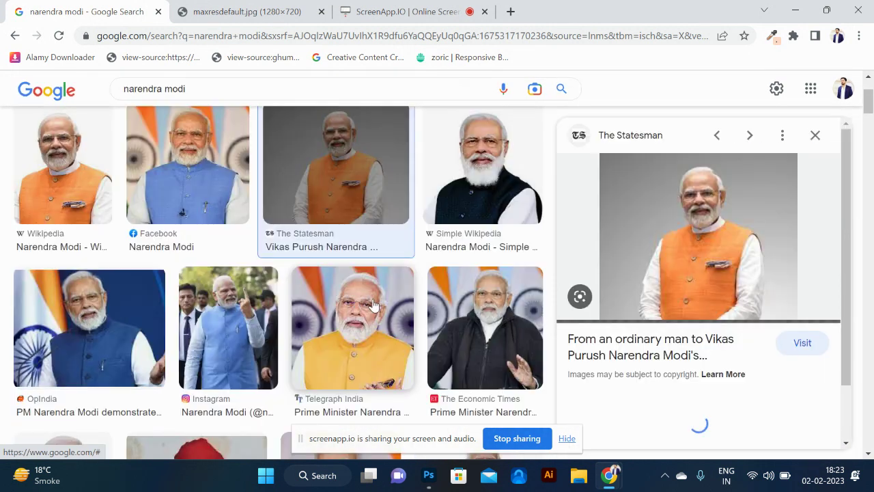
right_click(700, 269)
click(758, 174)
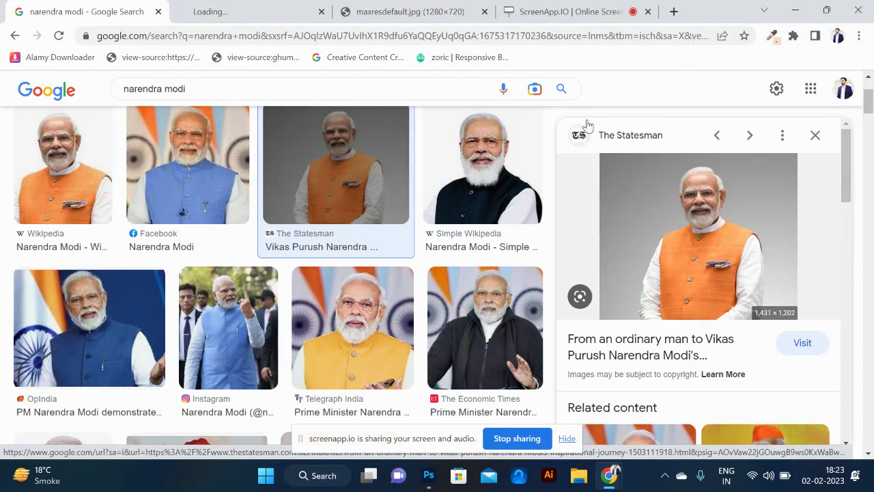
click(273, 12)
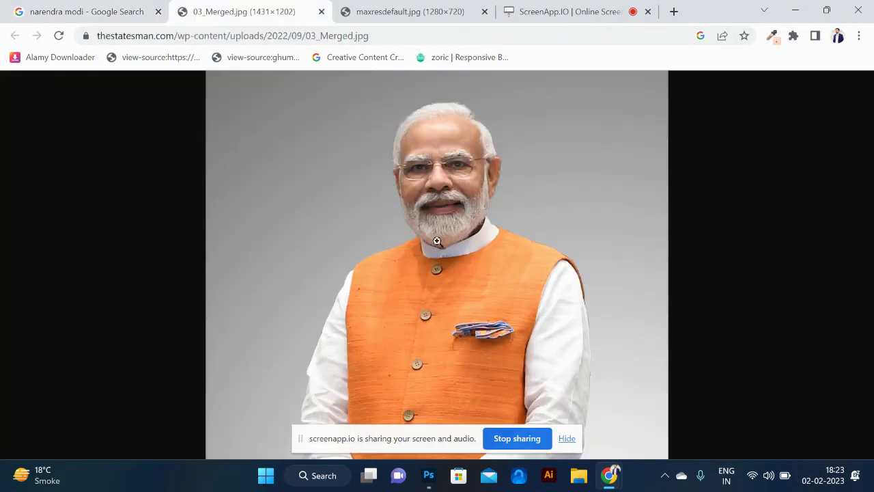
Copy the full-size portrait and paste it into a new 1431 x 1202 px, 72 ppi document in Photoshop
right_click(458, 206)
click(523, 255)
key(alt+Tab)
key(Tab)
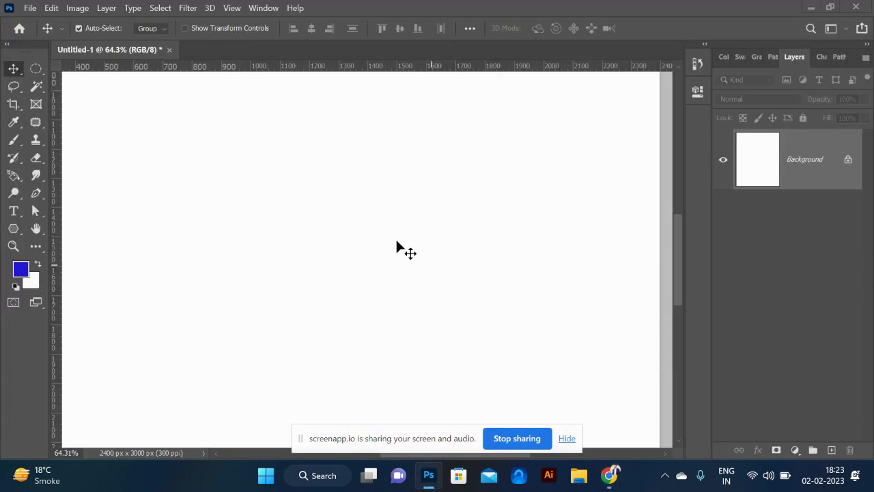
key(ctrl+n)
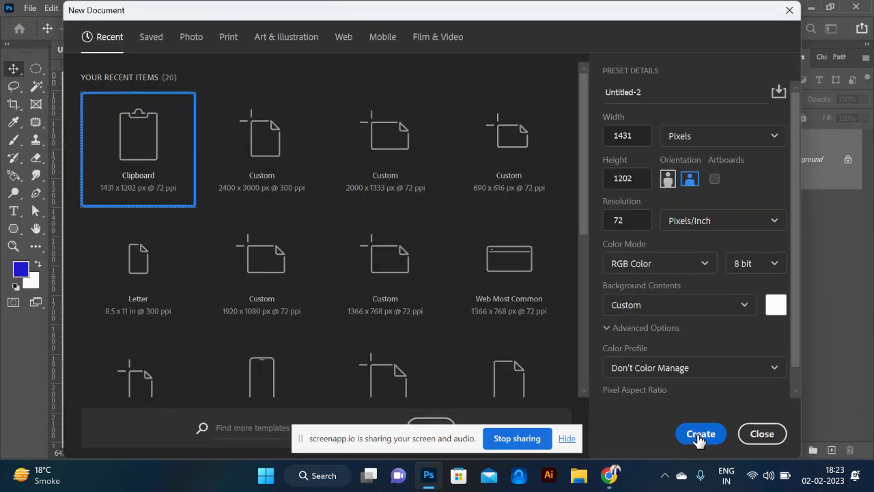
click(698, 437)
key(ctrl+v)
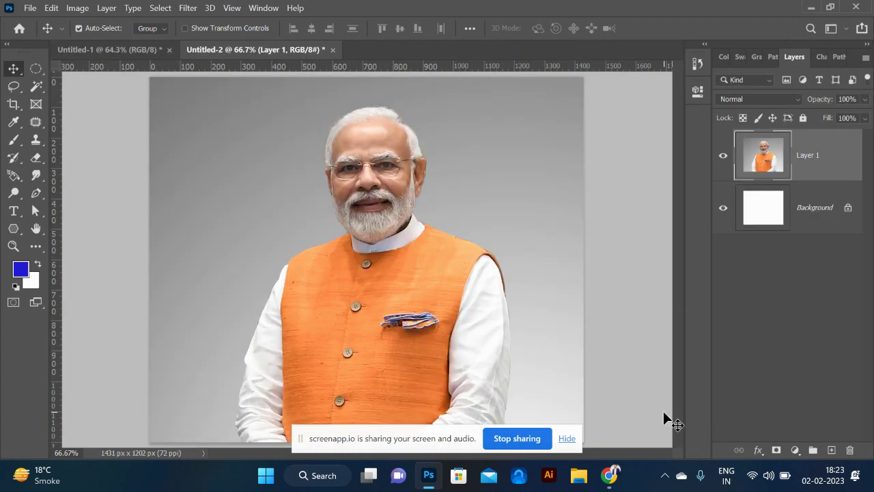
Try Medium Blue as the Pen tool's path colour and set it back to Light Red
key(p)
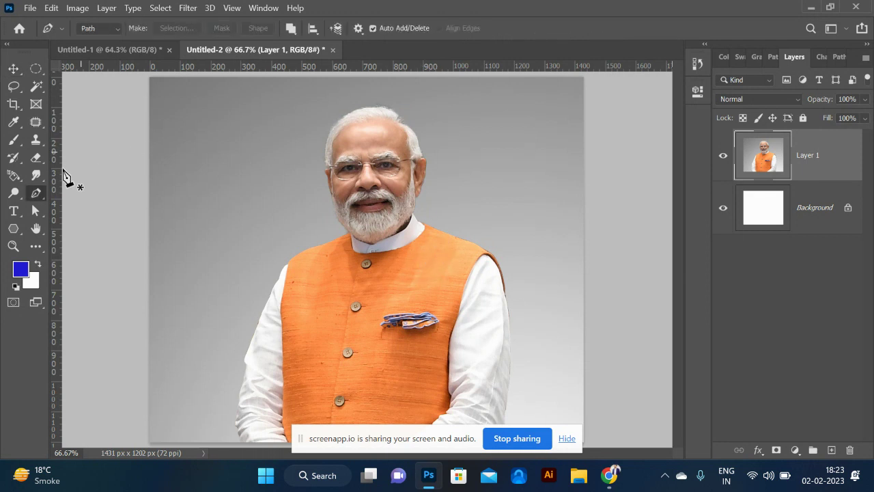
click(356, 29)
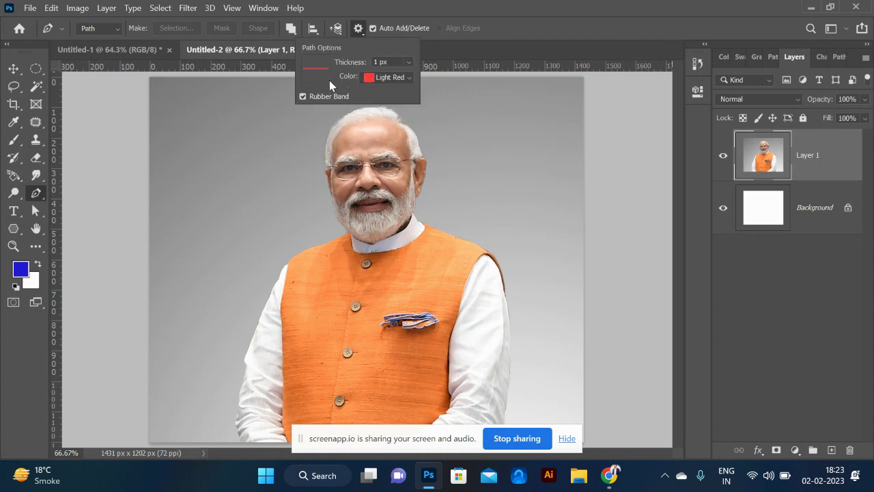
click(302, 98)
click(374, 80)
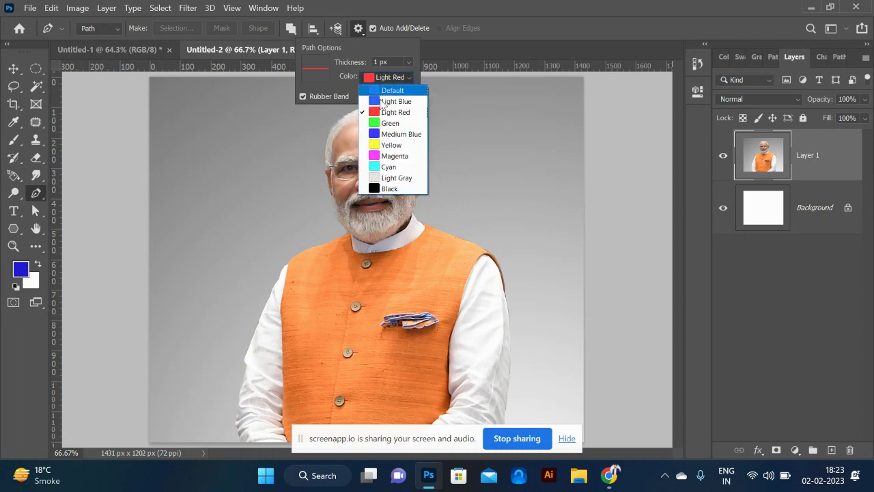
click(387, 135)
click(389, 78)
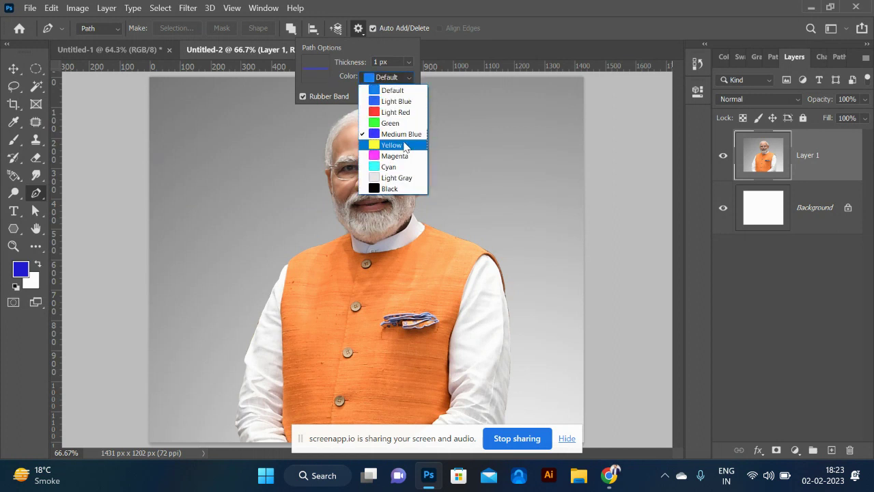
click(399, 113)
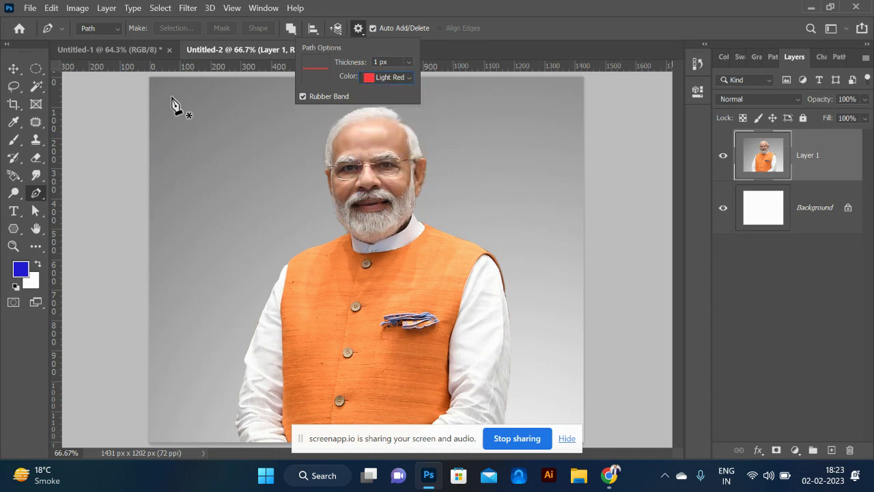
click(13, 70)
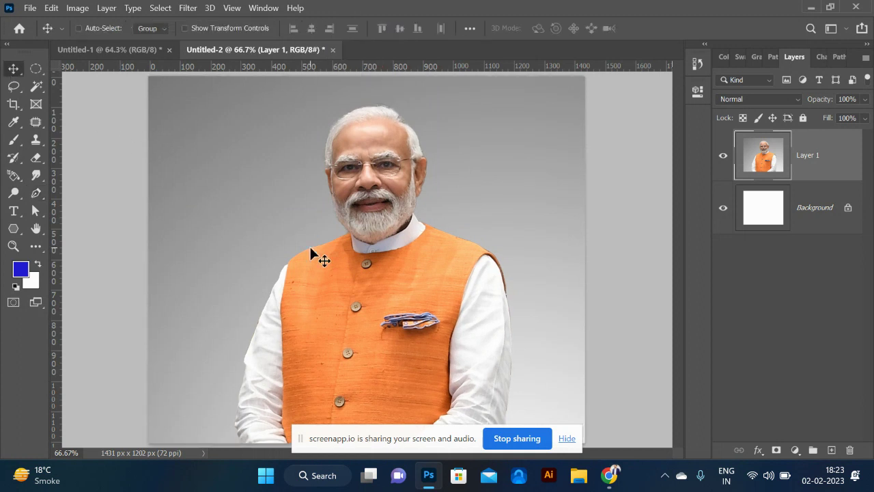
Start a Pen path with an anchor where the outer edge of the left sleeve meets the photo's bottom edge
key(ctrl+plus)
key(ctrl+plus)
key(space)
drag(283, 312, 386, 168)
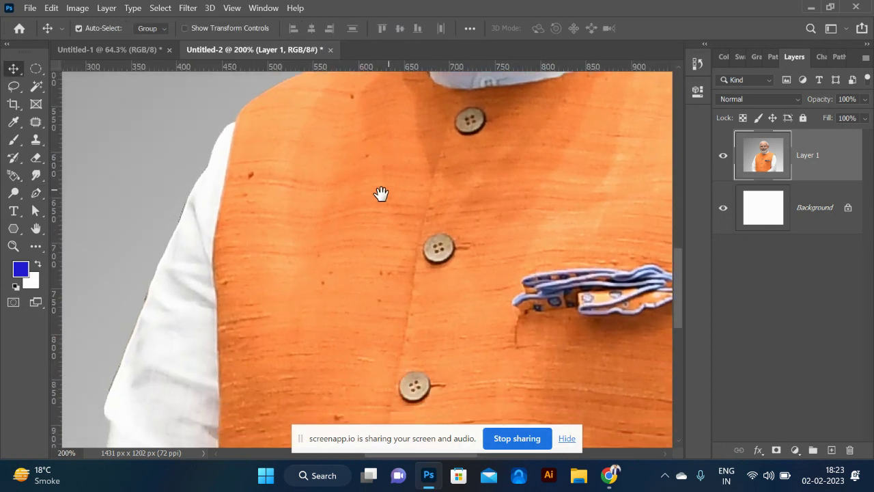
scroll(386, 168, down, 10)
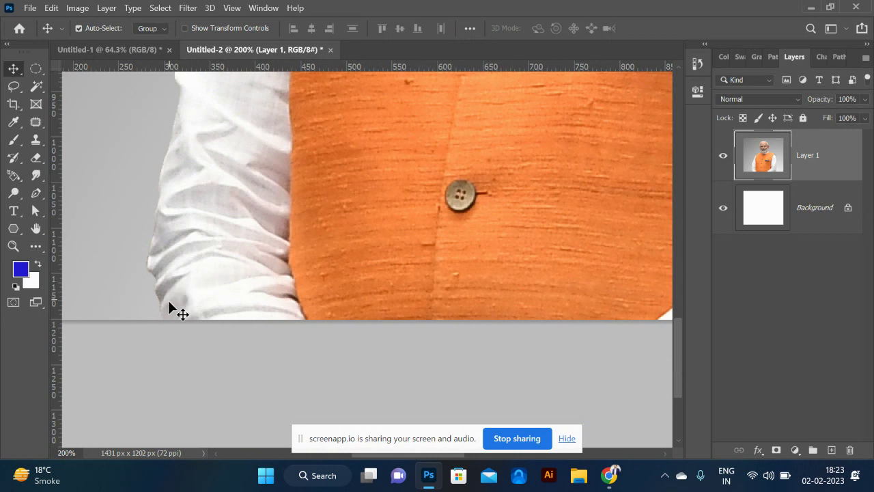
key(p)
drag(163, 319, 169, 334)
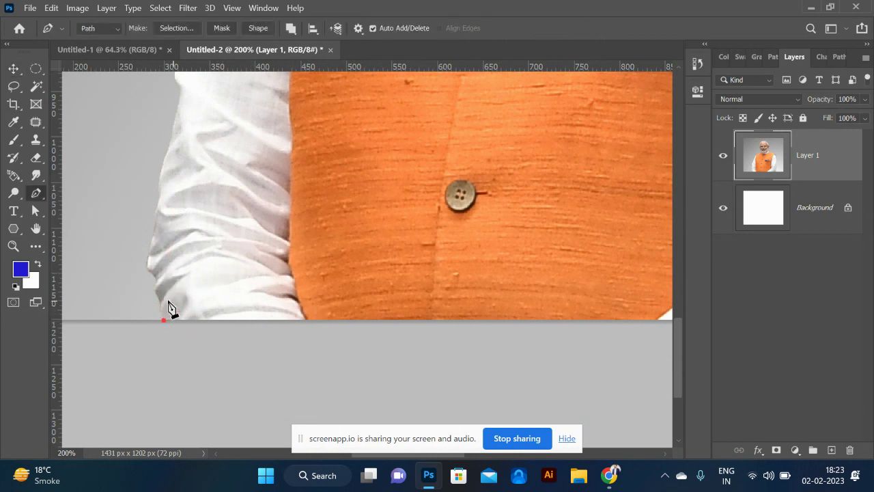
Trace the lowest part of the left sleeve's outer edge upward with three straight path segments
key(ctrl+plus)
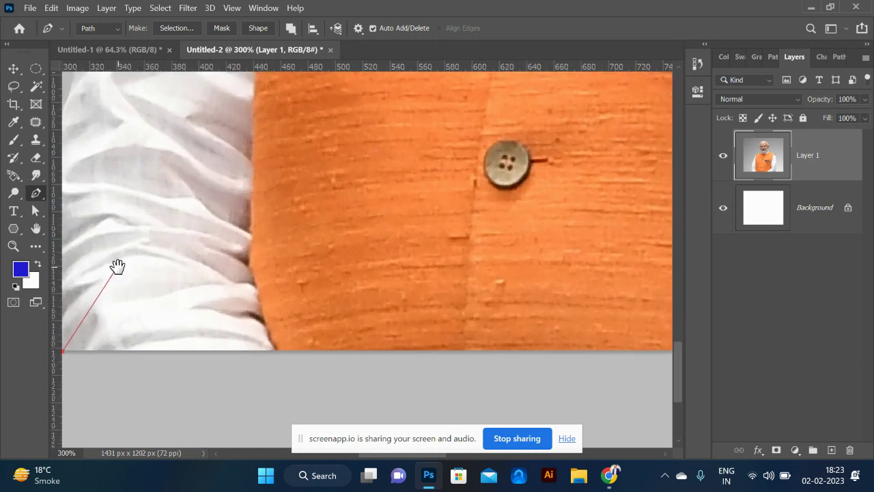
click(13, 246)
drag(119, 259, 303, 280)
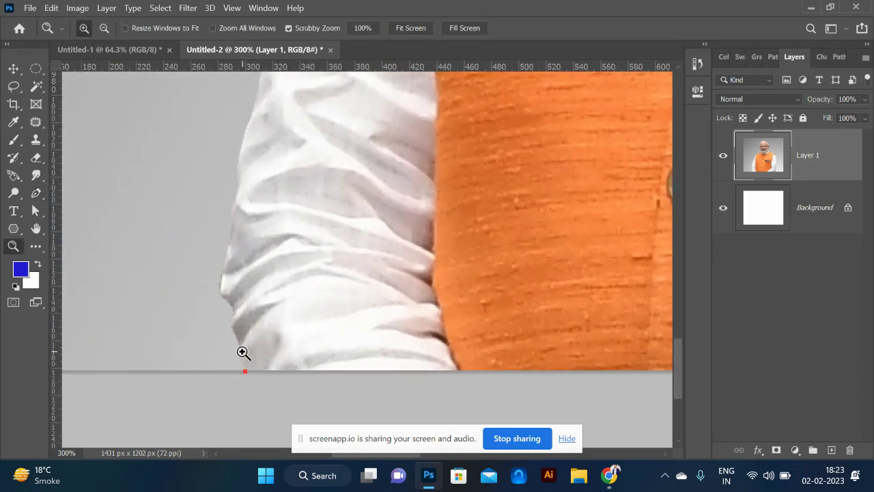
key(p)
click(238, 340)
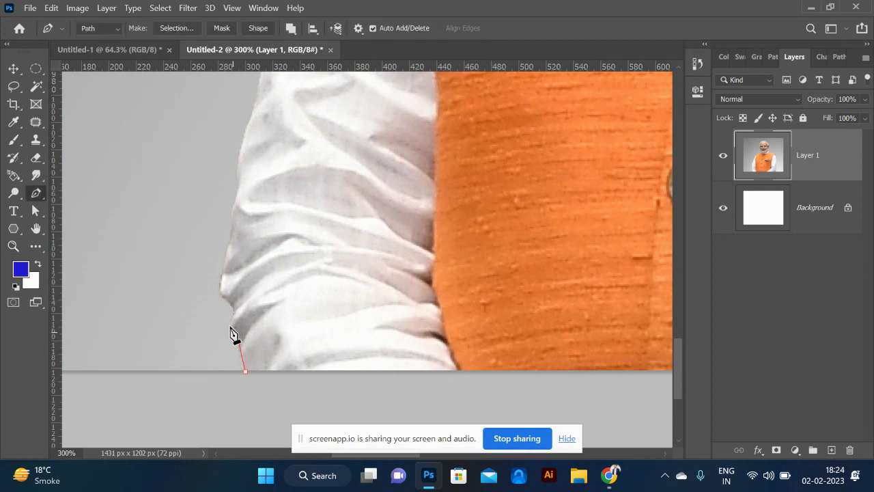
click(232, 322)
click(234, 309)
Curve the path around the bulging fold on the lower sleeve edge and remove the last anchor's outgoing handle
drag(222, 293, 477, 176)
key(ctrl+plus)
key(ctrl+plus)
key(ctrl+plus)
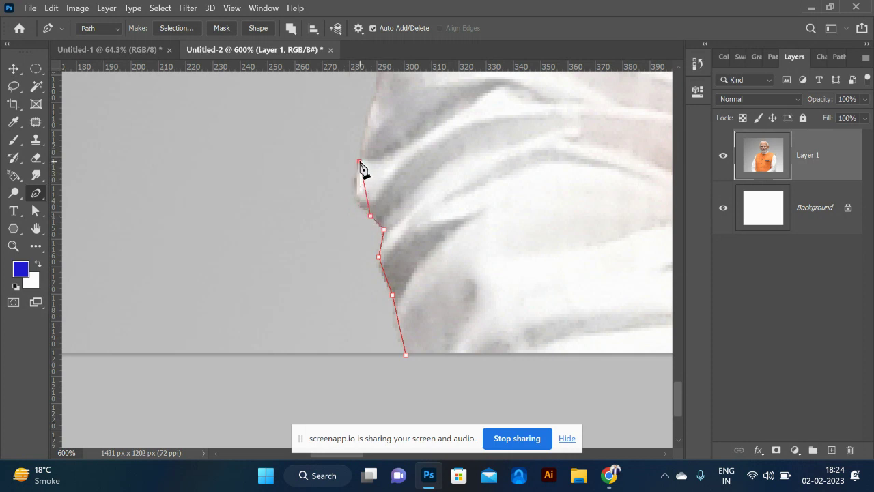
drag(360, 162, 371, 121)
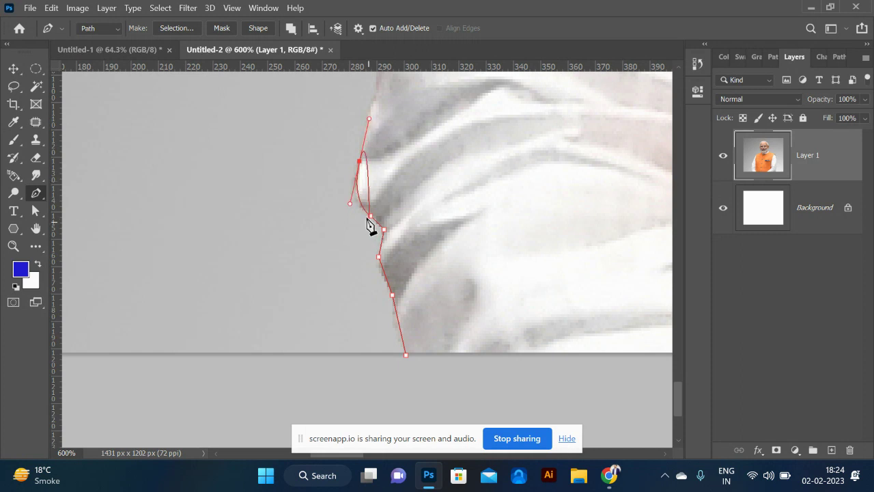
click(360, 163)
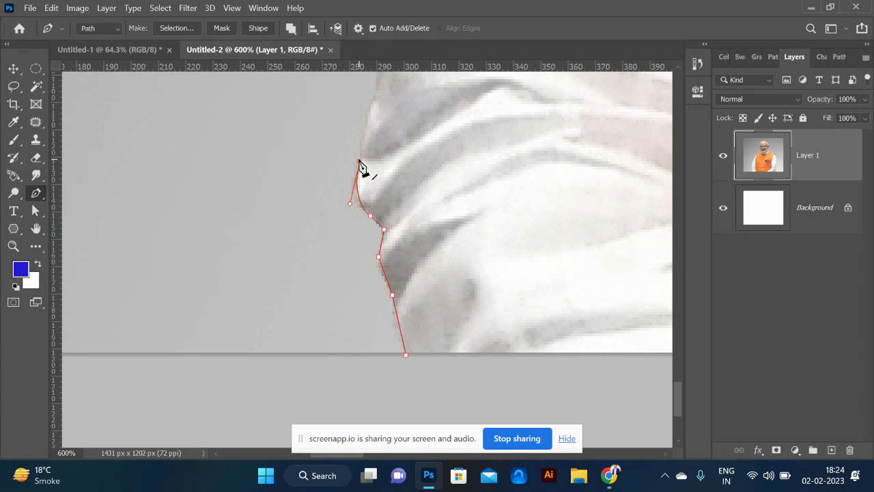
Continue the path up the sleeve's outer edge with closely spaced anchors past the next folds
scroll(407, 156, up, 2)
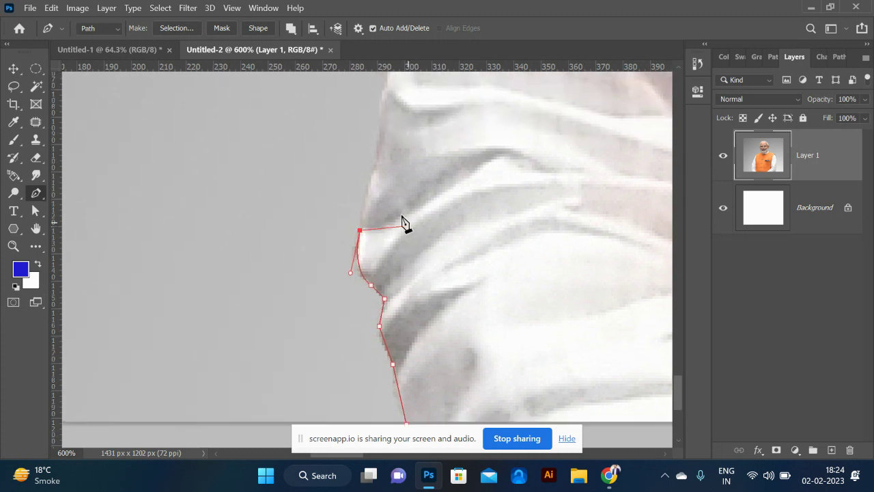
click(374, 167)
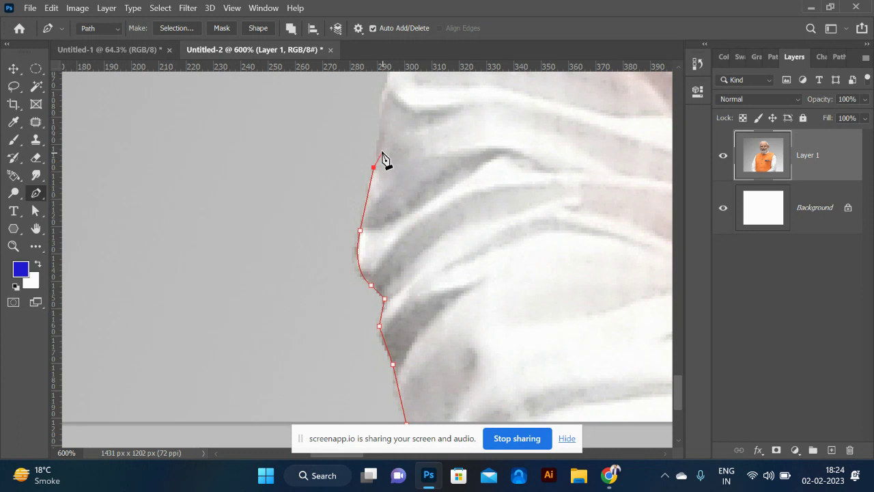
click(379, 145)
click(382, 112)
scroll(396, 112, up, 4)
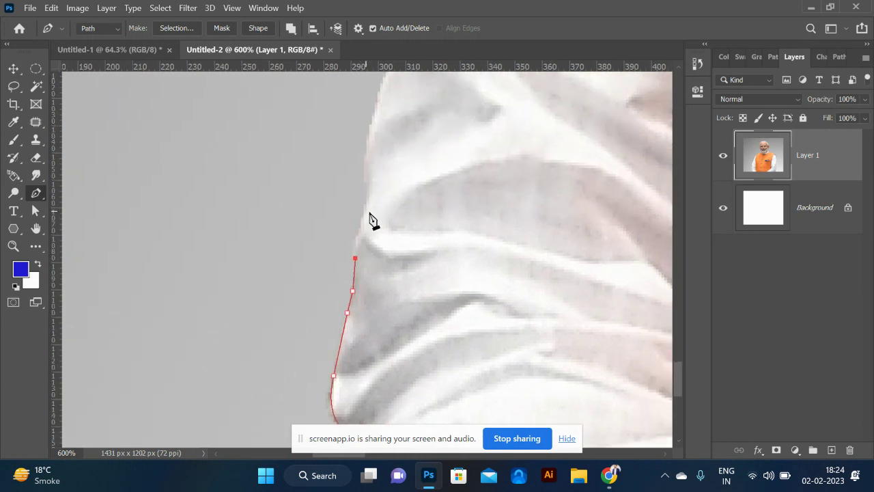
click(354, 238)
click(362, 212)
click(373, 184)
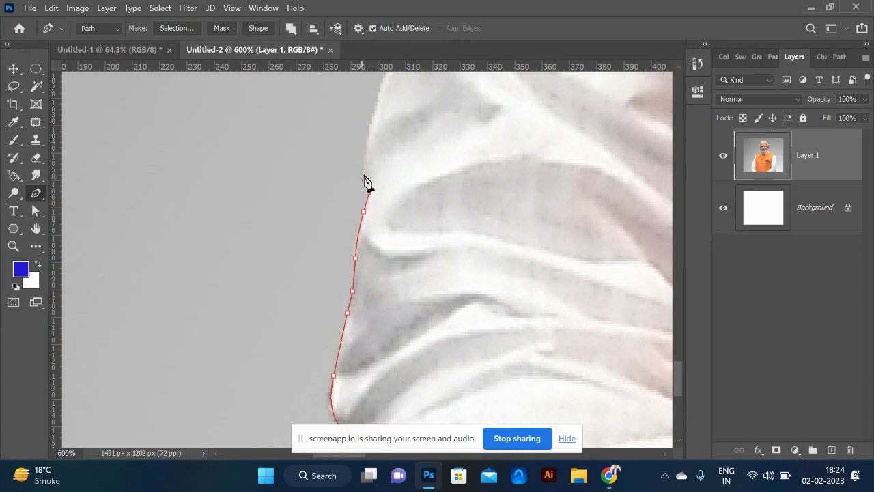
Add a curved segment along the rounded sleeve edge, drop its outgoing handle, and place another anchor above it
drag(389, 138, 363, 250)
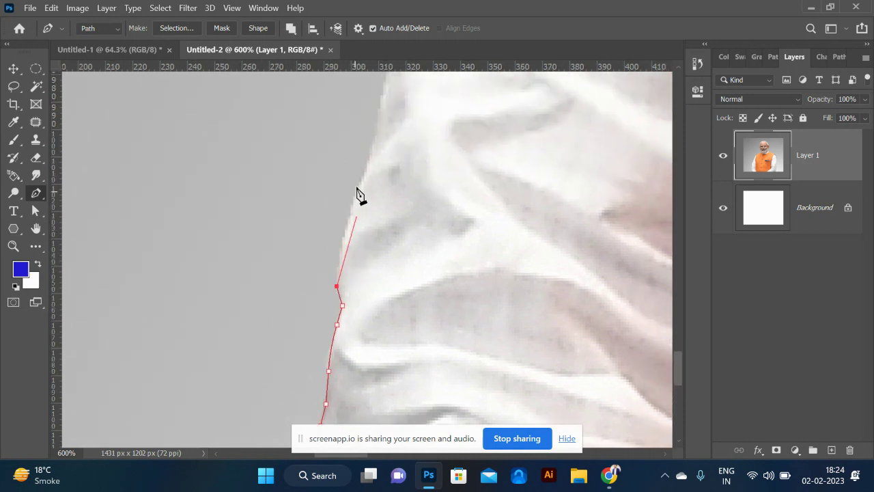
click(361, 178)
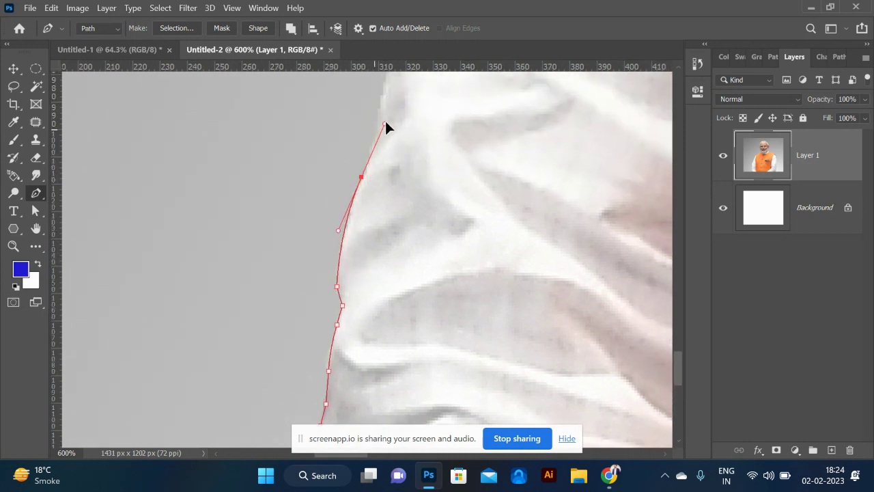
alt+click(362, 178)
click(369, 158)
Extend the path up the sleeve edge to the notch just below the elbow bulge
scroll(392, 121, up, 5)
scroll(392, 121, right, 2)
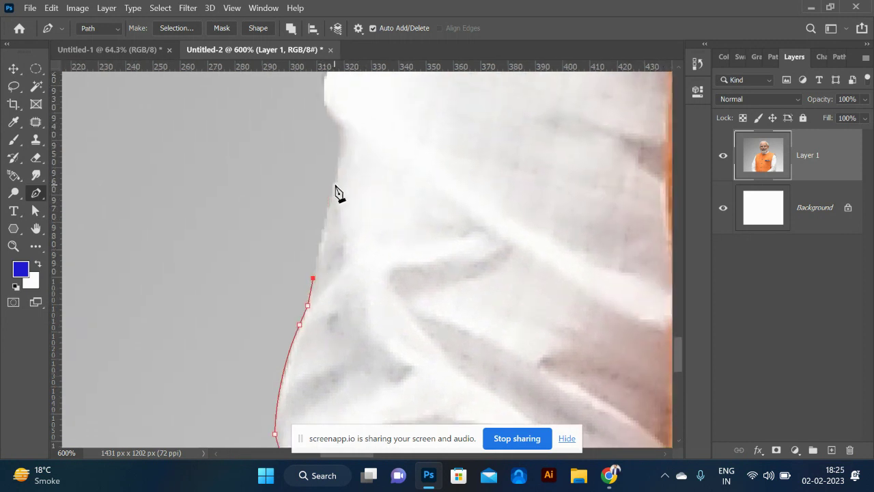
click(342, 128)
drag(392, 135, 446, 288)
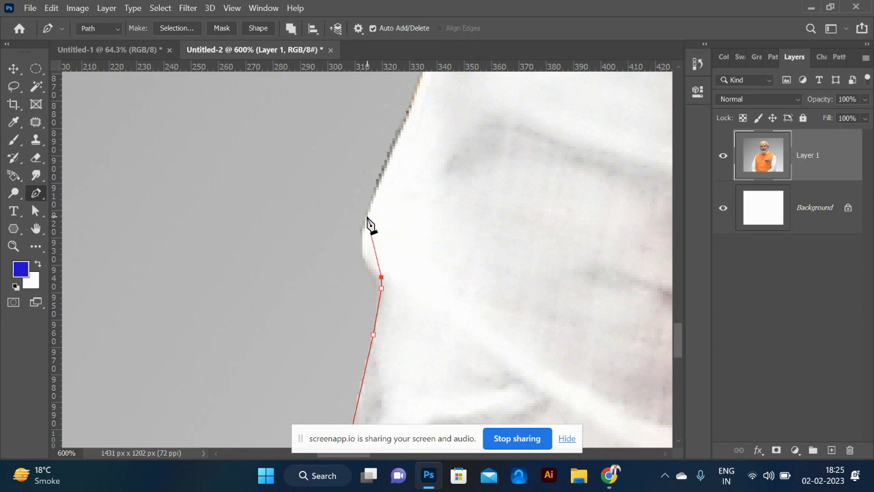
Curve the path around the elbow bulge, drop the outgoing handle, and continue it up the straight sleeve edge
drag(375, 176, 388, 164)
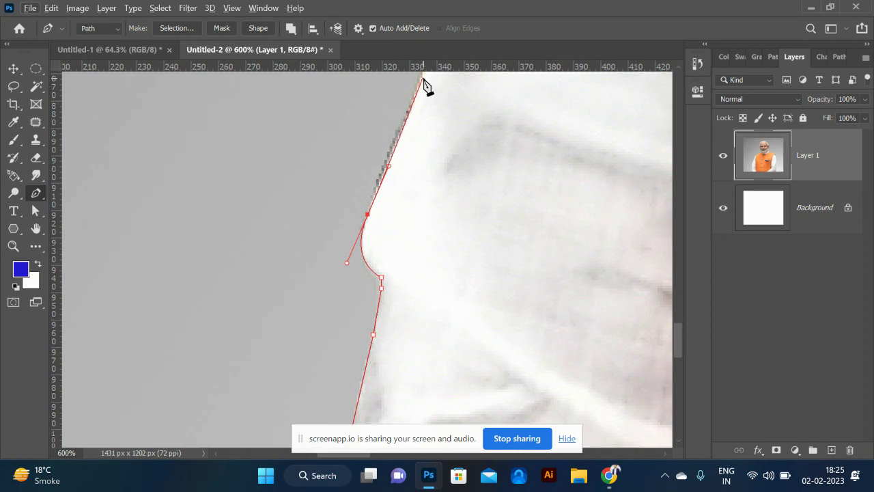
ctrl+click(374, 216)
scroll(419, 130, up, 2)
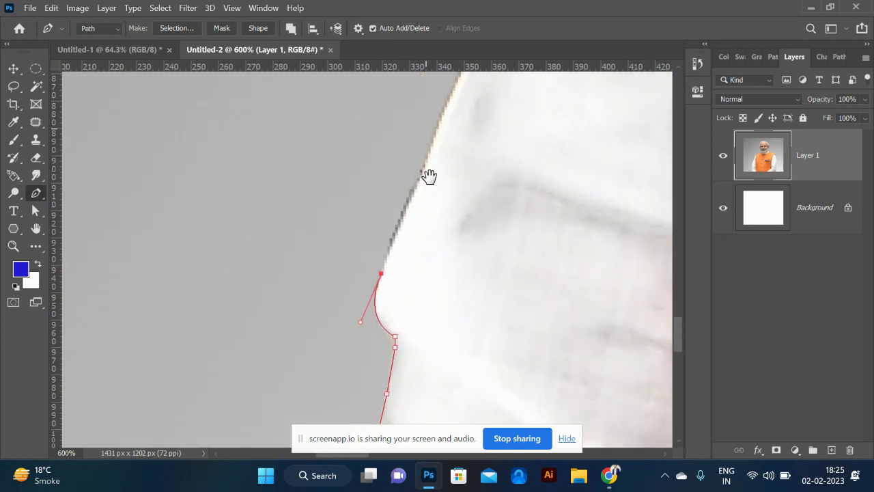
click(437, 144)
drag(524, 182, 421, 306)
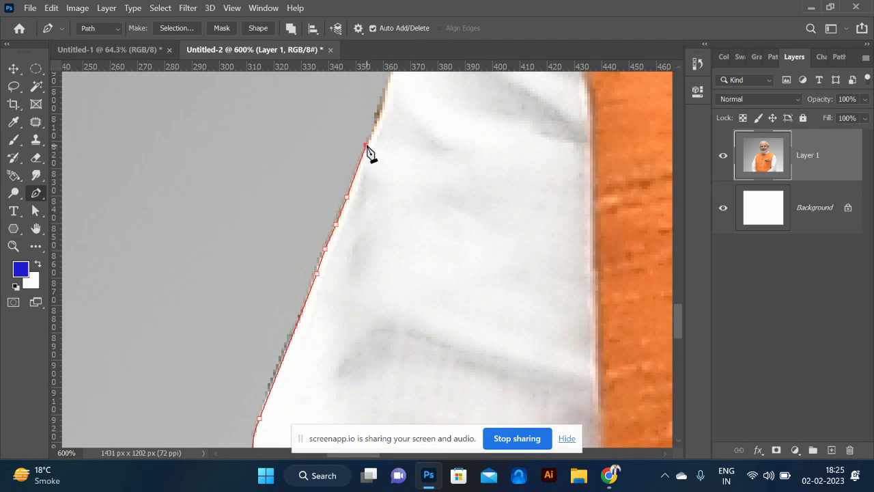
Extend the path up the upper arm's outer edge with short curved segments that follow the fabric folds
drag(419, 141, 414, 269)
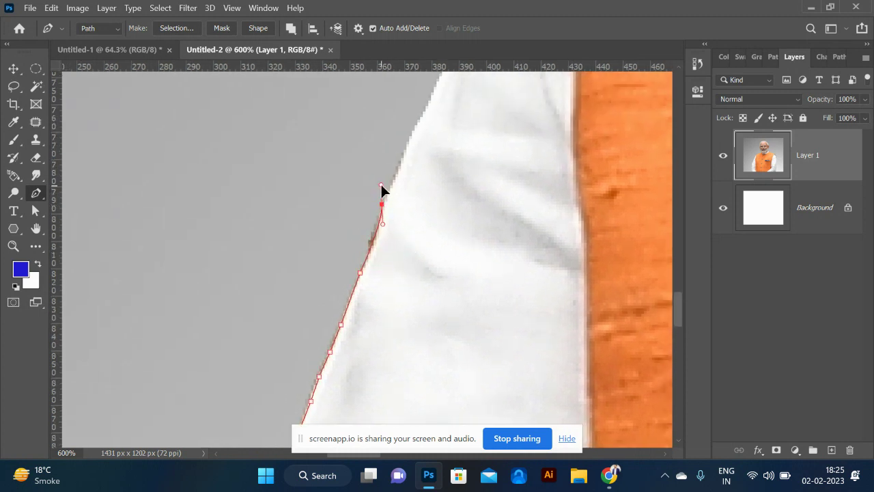
drag(382, 204, 378, 218)
drag(398, 165, 405, 148)
drag(426, 113, 422, 189)
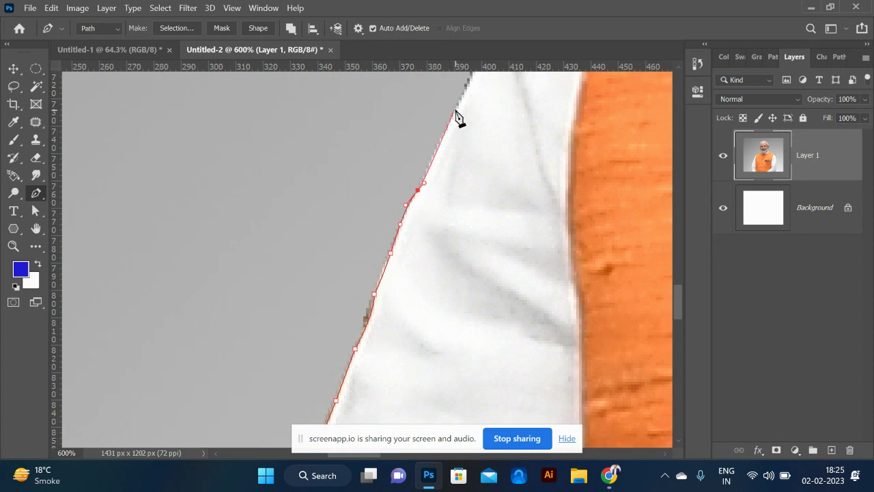
drag(468, 107, 328, 273)
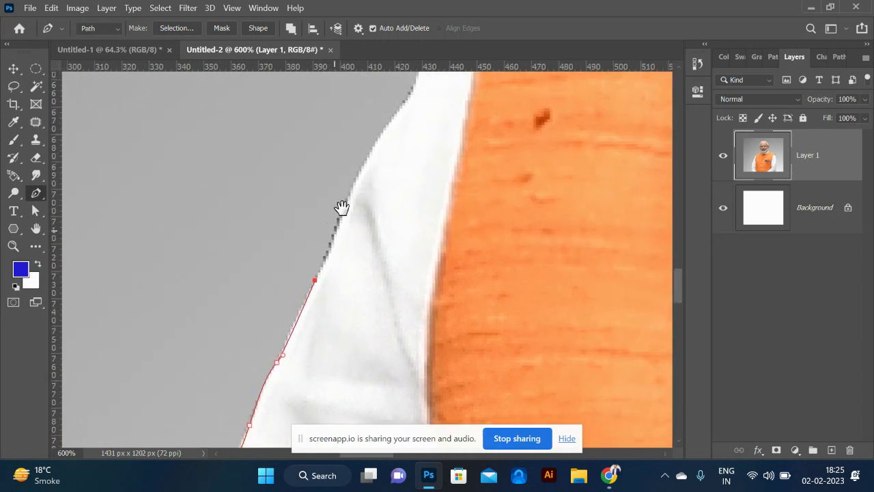
Continue the path to the bend in the sleeve below the shoulder with a curved segment and drop its outgoing handle
drag(375, 168, 356, 203)
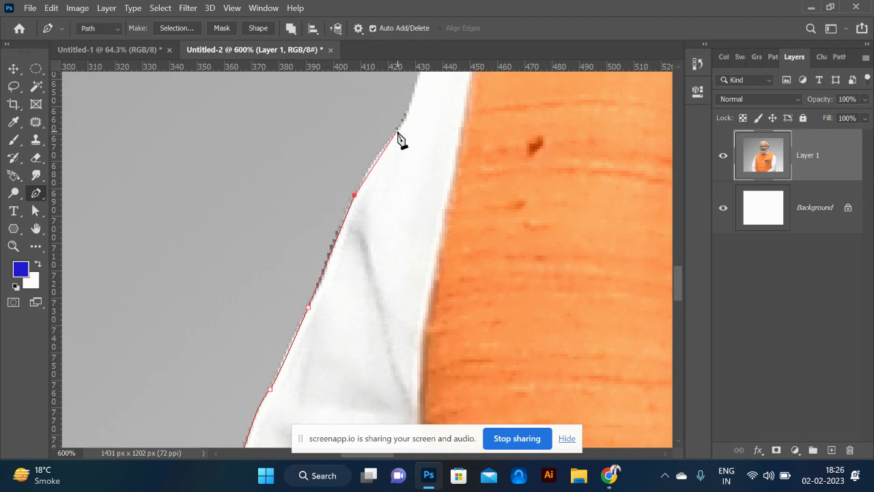
drag(420, 108, 425, 114)
drag(438, 205, 415, 312)
click(376, 267)
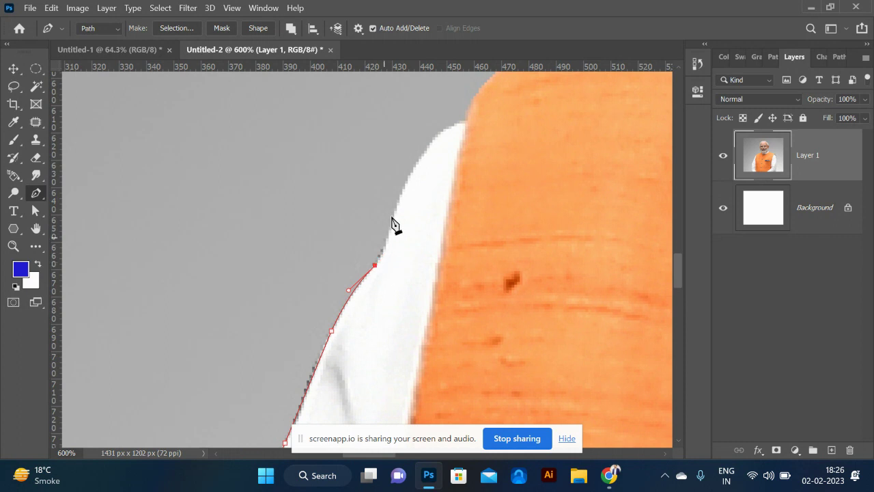
Curve the path over the rounded top of the sleeve to the orange vest and drop the last anchor's outgoing handle
drag(397, 202, 400, 180)
drag(481, 127, 498, 121)
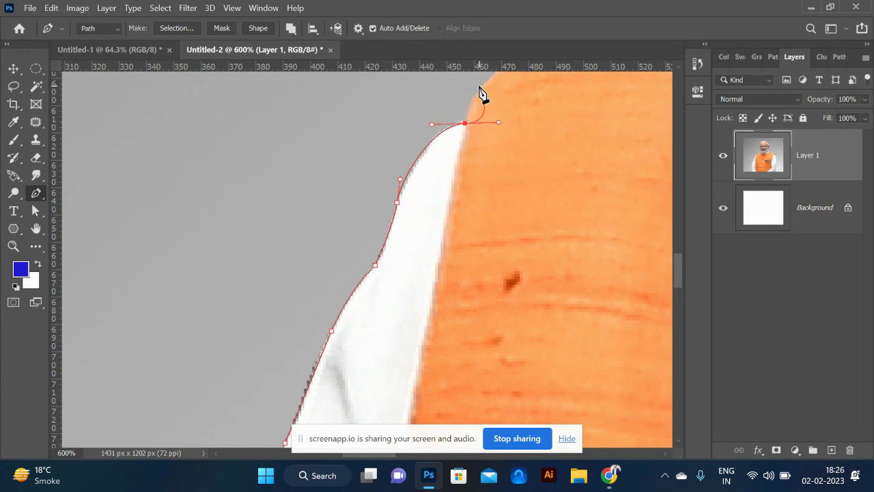
click(466, 124)
Add a curved segment around the outer corner of the vest's shoulder and drop its outgoing handle
drag(498, 240, 340, 328)
drag(380, 149, 462, 106)
alt+click(380, 149)
Curve the path along the vest's shoulder slope, drop the outgoing handle, and place another anchor further up the edge
drag(496, 170, 258, 304)
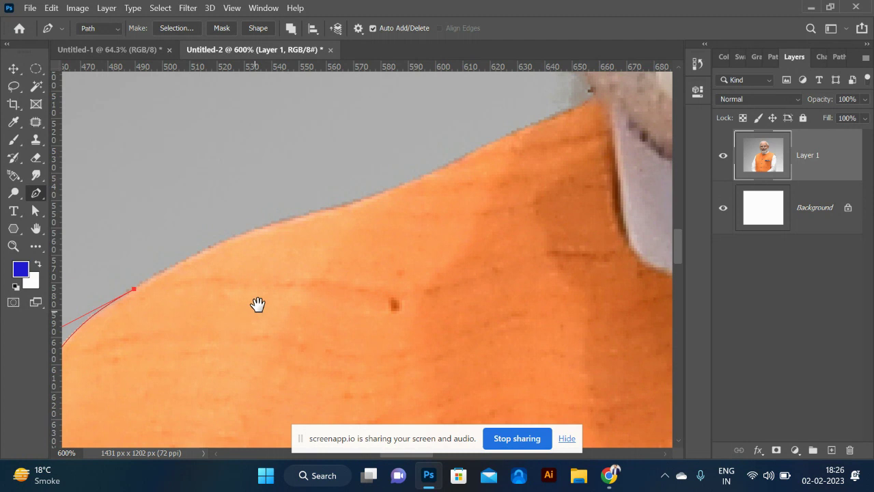
drag(347, 204, 456, 185)
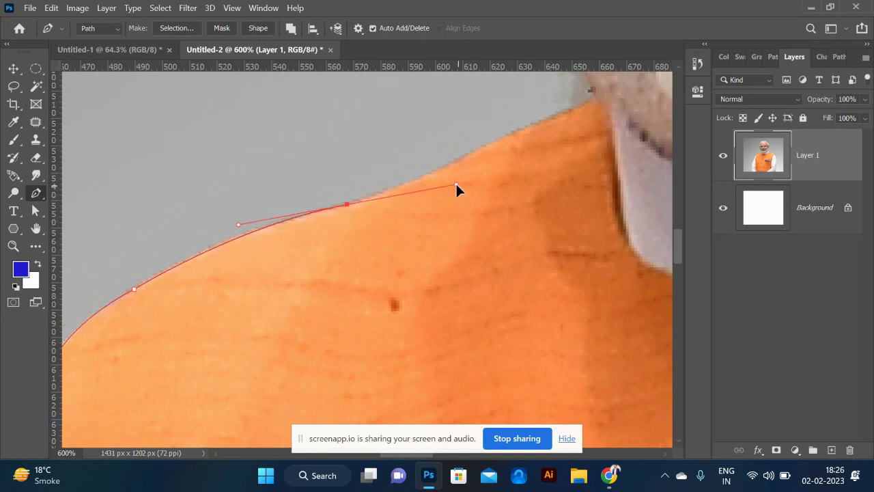
click(347, 205)
click(438, 175)
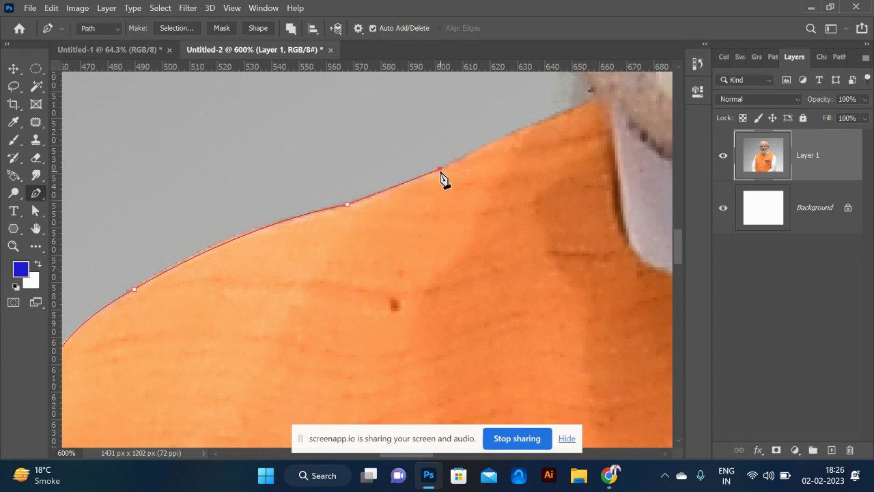
Nudge the last shoulder anchor back along the vest edge and add anchors up to where the vest meets the neck
drag(494, 184, 408, 200)
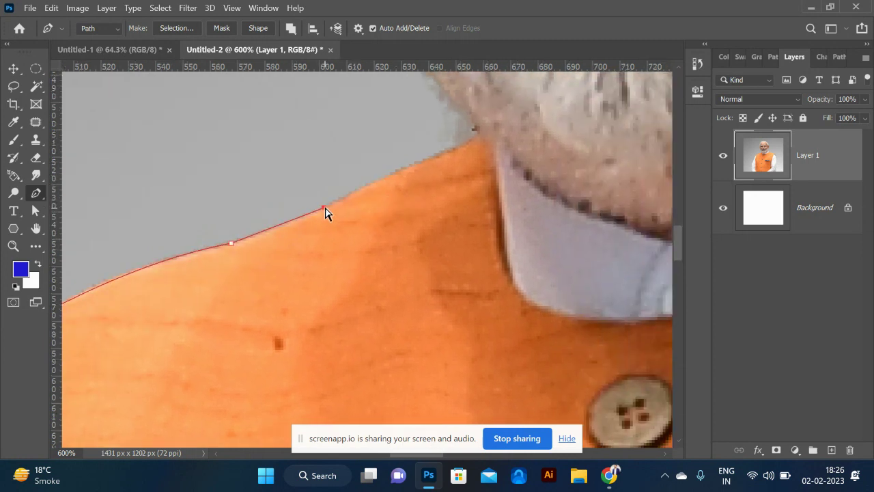
drag(335, 202, 317, 212)
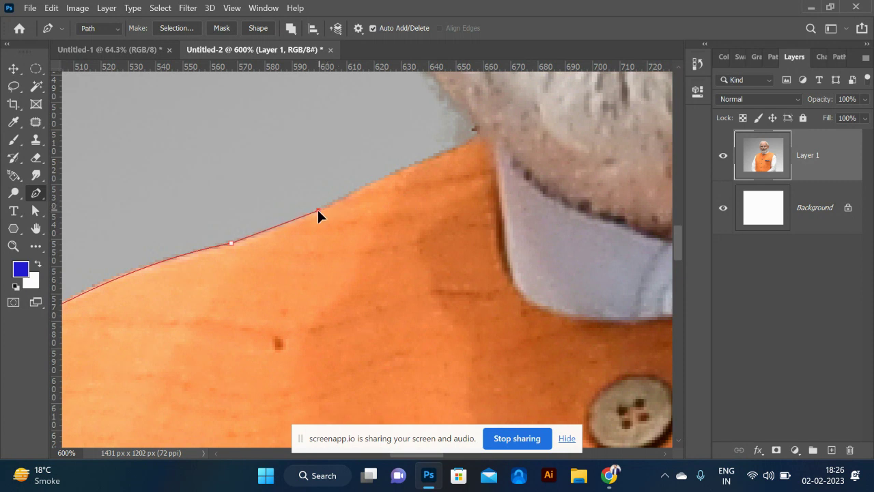
click(357, 194)
click(408, 166)
click(477, 137)
Trace from the vest's neck point up the lower jaw edge with several anchors
scroll(463, 171, down, 10)
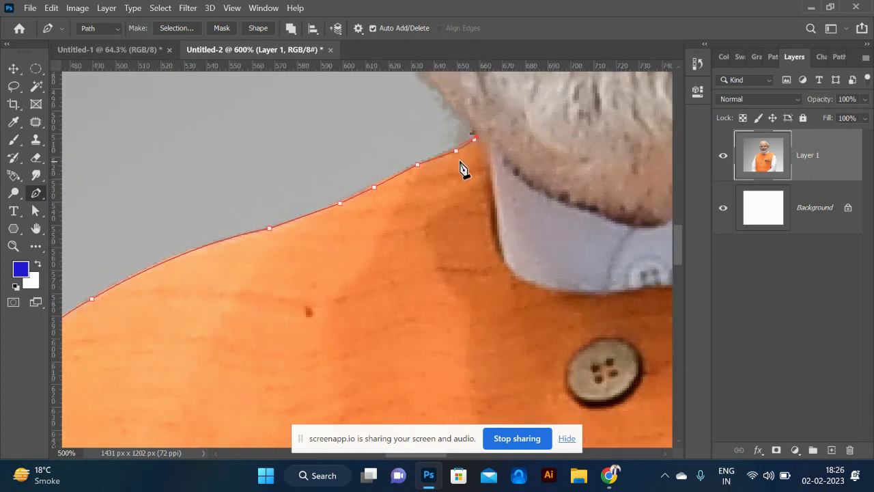
scroll(460, 179, down, 5)
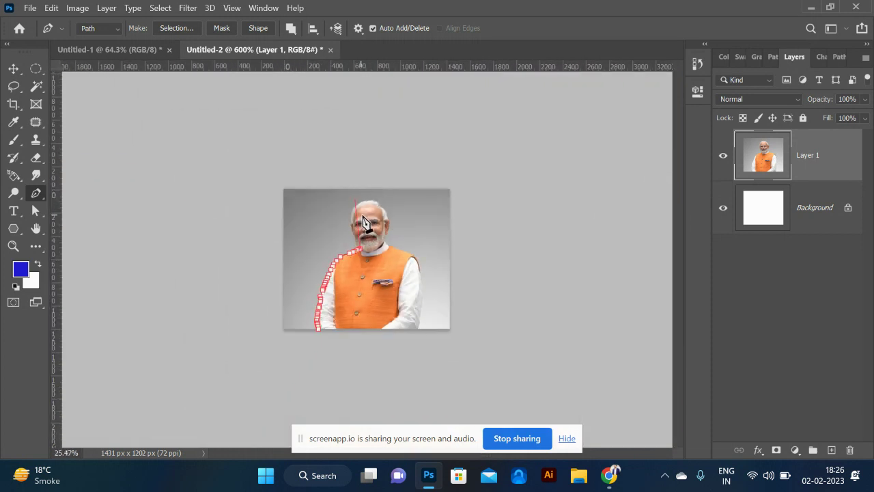
scroll(349, 247, up, 10)
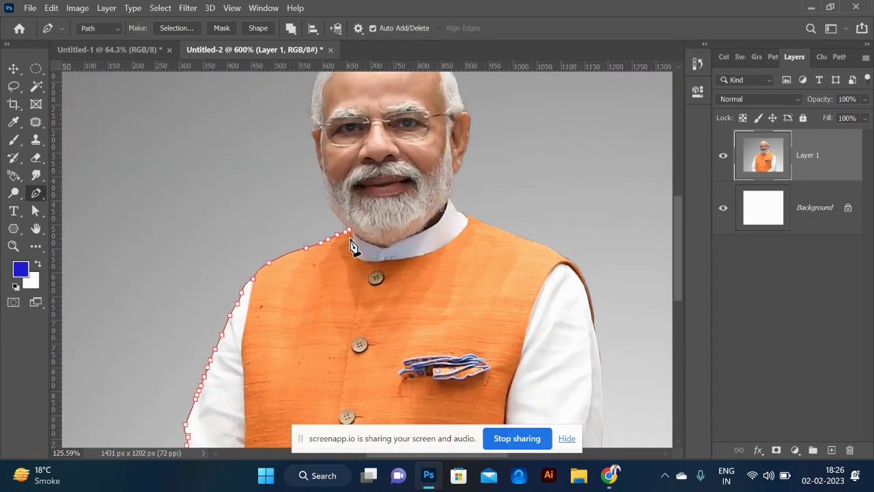
scroll(351, 246, up, 3)
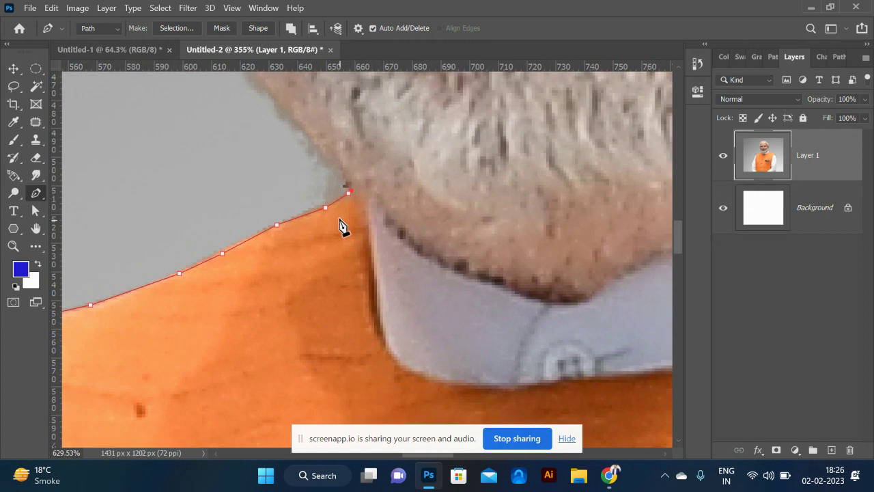
scroll(337, 218, up, 4)
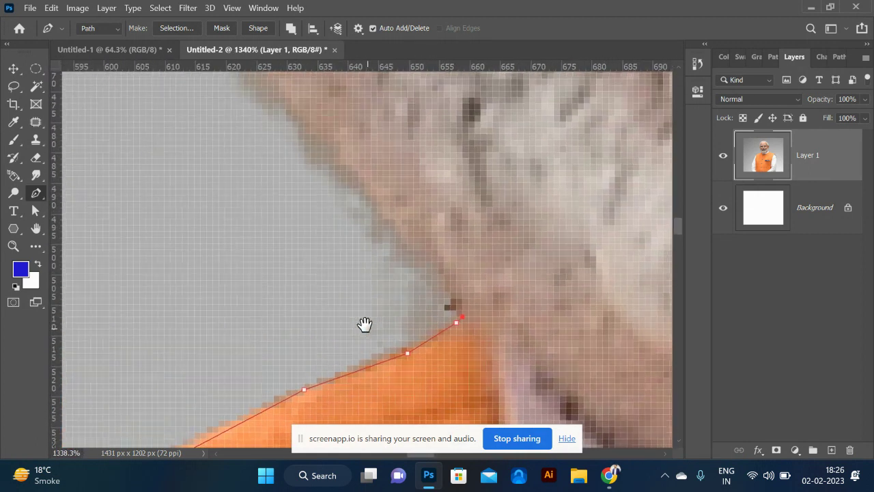
click(439, 269)
key(space)
drag(362, 205, 410, 273)
click(427, 276)
click(412, 258)
click(321, 144)
Undo the last path point and retrace the lower beard edge with an anchor and a curved segment
key(space)
drag(381, 177, 475, 357)
key(ctrl+z)
click(456, 396)
drag(436, 358, 386, 299)
Continue the path up the beard's outer edge along the jaw with closely spaced anchors
key(space)
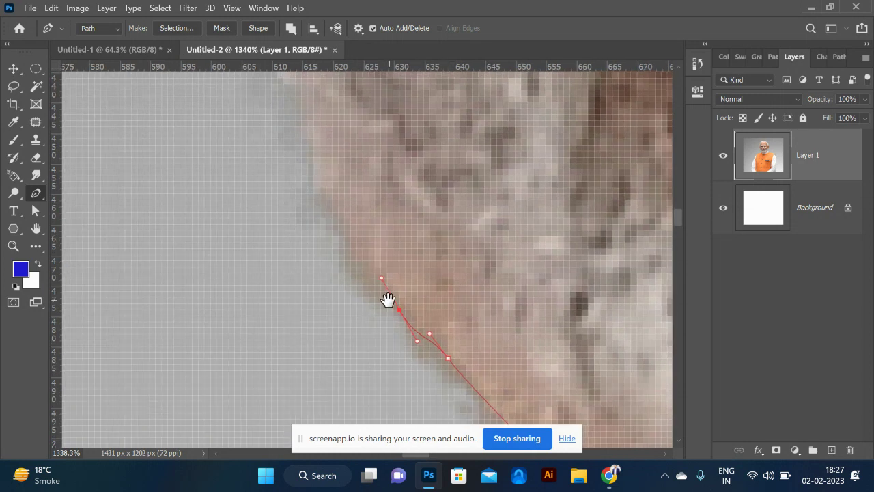
click(350, 230)
click(321, 176)
key(space)
drag(295, 128, 377, 247)
click(396, 222)
Curve the path around the bulge in the beard beside the cheek and drop the last anchor's outgoing handle
key(space)
drag(409, 206, 414, 319)
drag(360, 220, 372, 136)
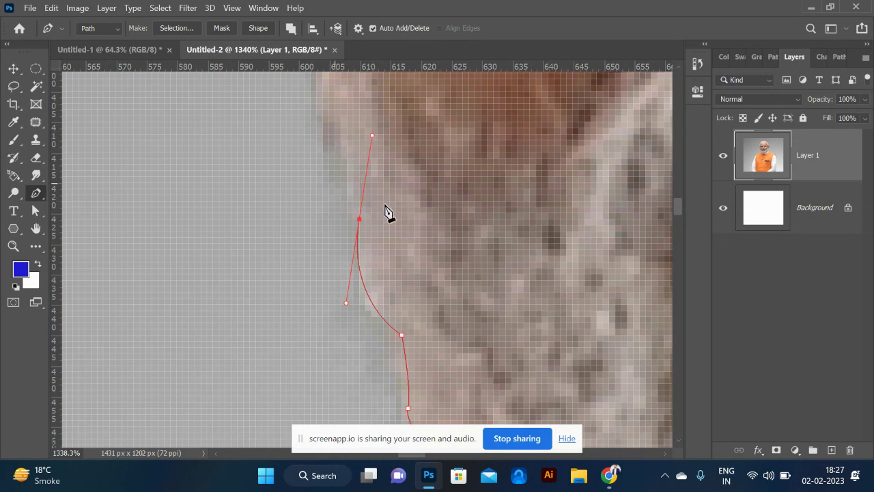
click(359, 220)
Extend the path up the upper beard edge with a slightly curved segment toward the bottom of the ear
key(space)
drag(343, 151, 400, 316)
drag(367, 195, 365, 156)
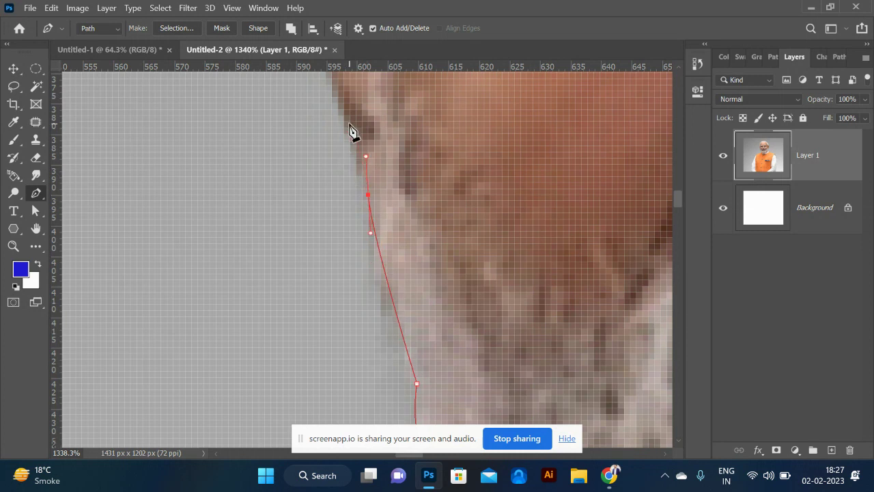
Trace the outer edge of the first ear, curve over its top to the hairline, and drop the outgoing handle
scroll(500, 386, down, 5)
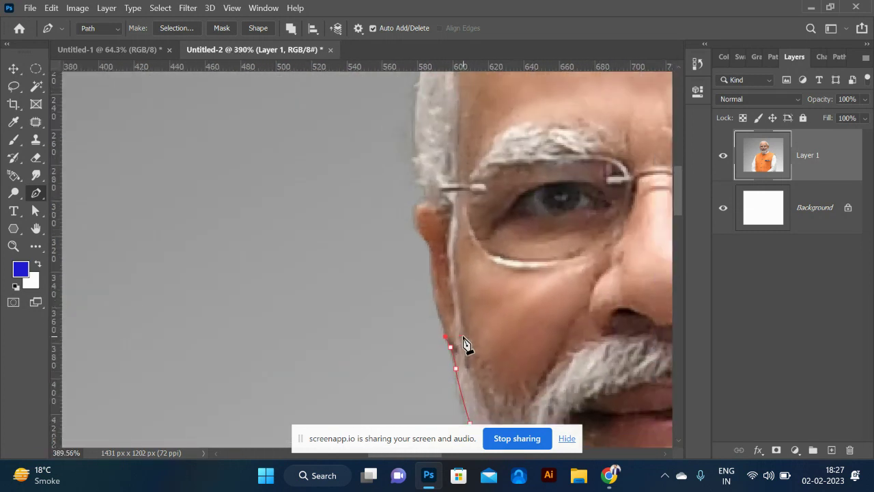
click(436, 304)
click(411, 220)
drag(456, 214, 461, 212)
alt+click(438, 203)
Curve the path up the side hair above the ear and place an anchor at the upper side of the head
scroll(463, 313, up, 5)
drag(414, 246, 421, 147)
click(465, 121)
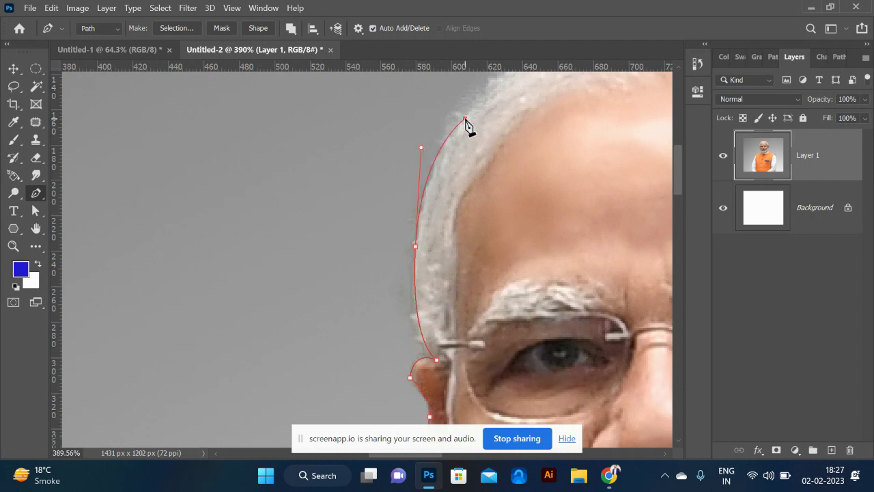
Add a long curved segment along the hair from the side of the head toward the crown
scroll(467, 125, up, 3)
scroll(445, 259, right, 5)
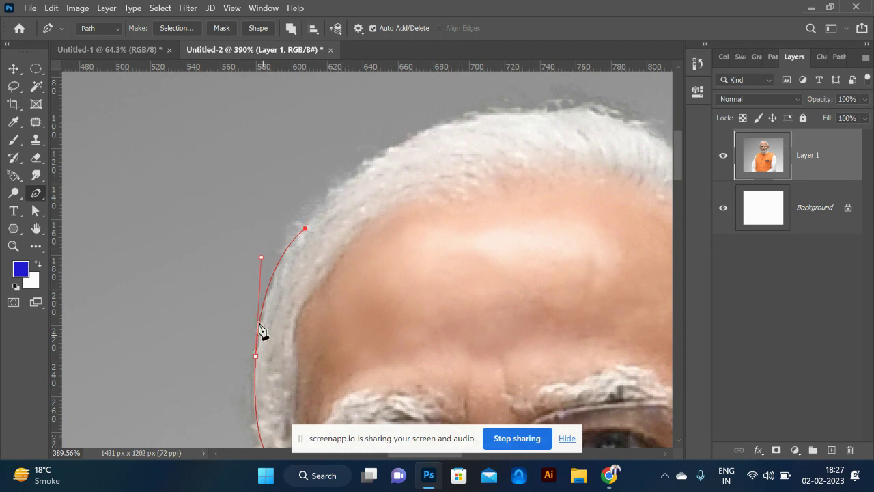
click(459, 120)
drag(464, 119, 572, 85)
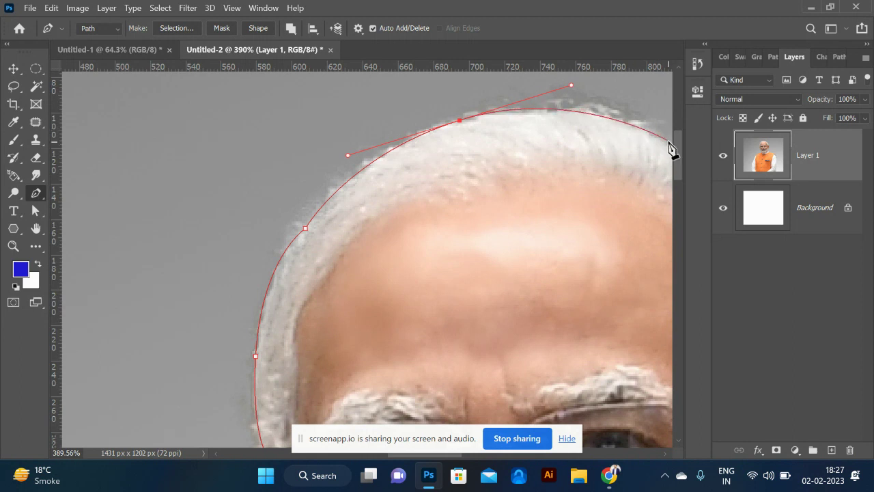
Drop the crown anchor's outgoing handle and extend the curved path over the top of the hair to the far tuft
scroll(410, 189, right, 5)
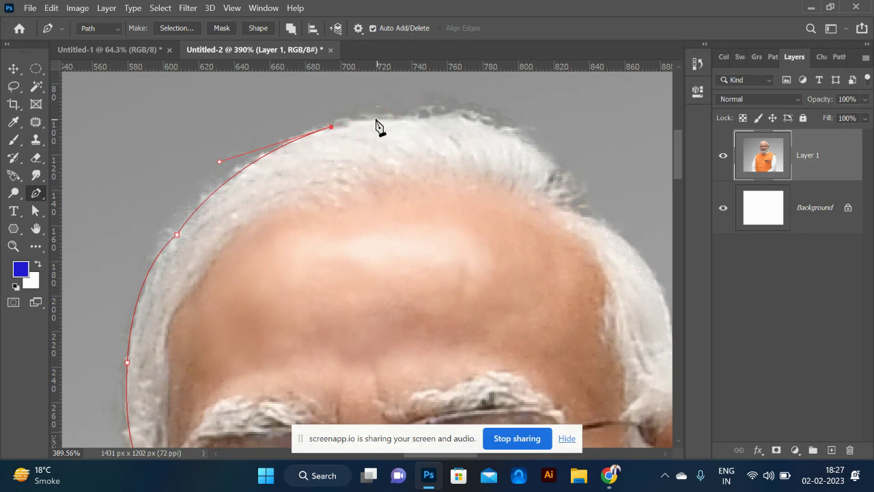
drag(417, 120, 448, 126)
drag(502, 129, 559, 161)
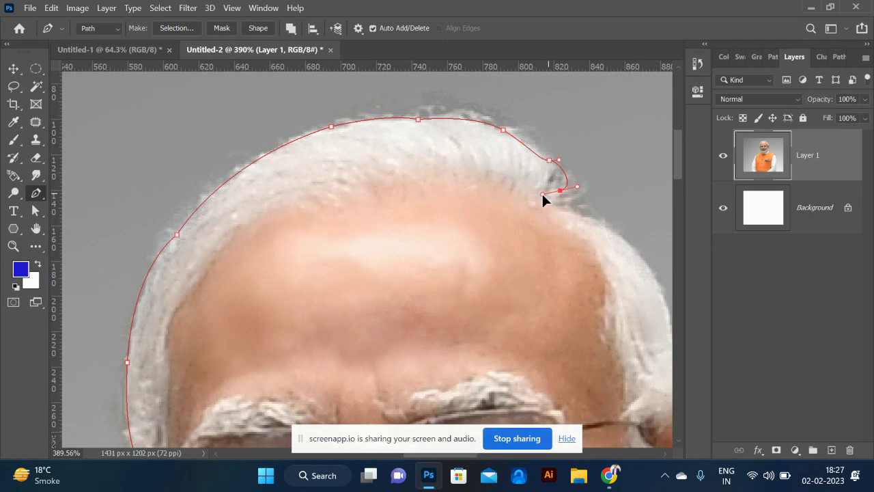
Undo the curved segment at the hair tuft and trace the notch below it with closely spaced anchors
drag(542, 192, 546, 196)
key(ctrl+z)
click(551, 190)
mouse_move(543, 198)
mouse_down()
mouse_move(564, 207)
mouse_move(552, 197)
mouse_up()
click(568, 203)
Curve the path down the hair on the far side of the head and drop the outgoing handle
drag(536, 257, 326, 131)
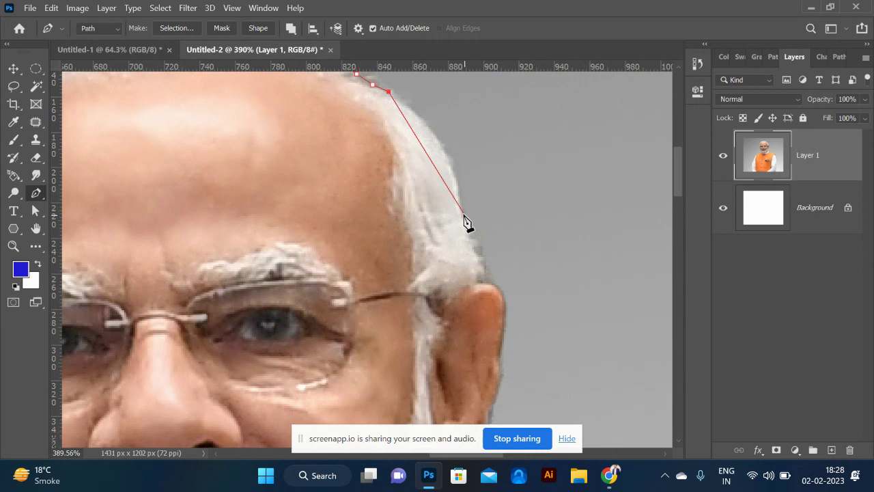
drag(457, 204, 454, 260)
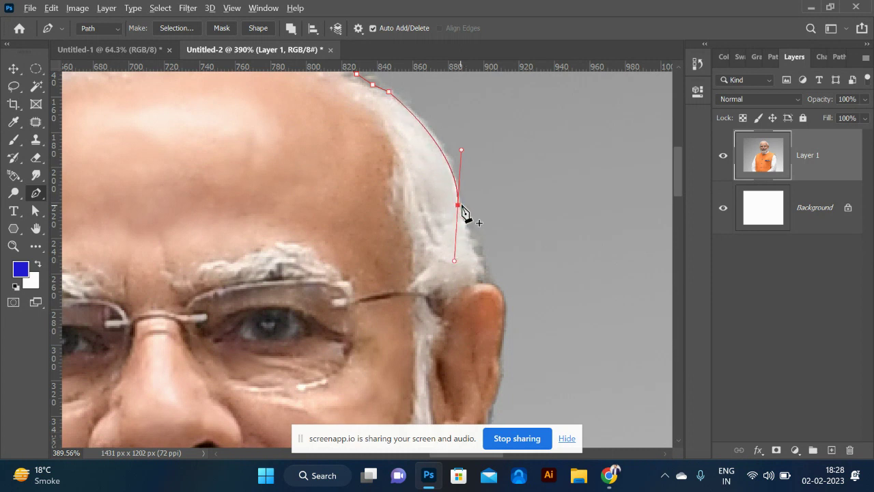
click(457, 205)
Add short segments down the remaining side hair to the top of the second ear
click(477, 252)
click(481, 276)
click(490, 286)
Trace the second ear's outer edge down around the earlobe to the beard, undoing a misplaced segment along the way
drag(431, 215, 435, 213)
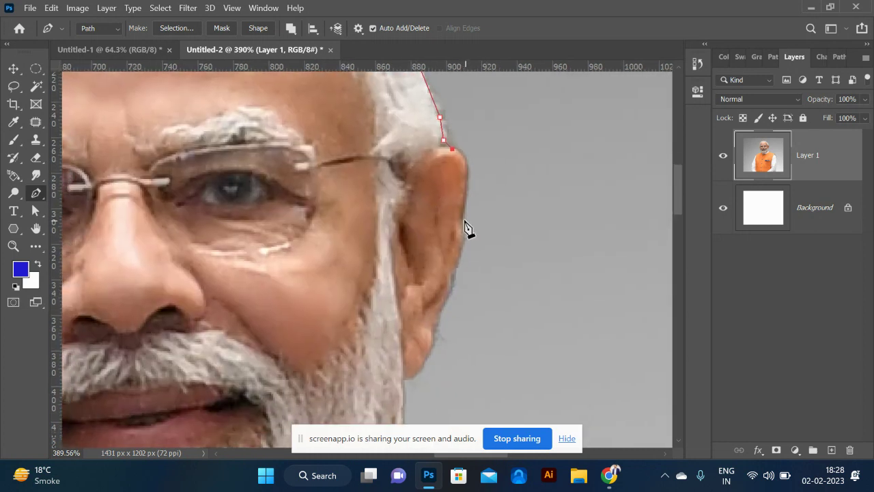
drag(449, 244, 452, 260)
key(ctrl+z)
drag(437, 326, 445, 258)
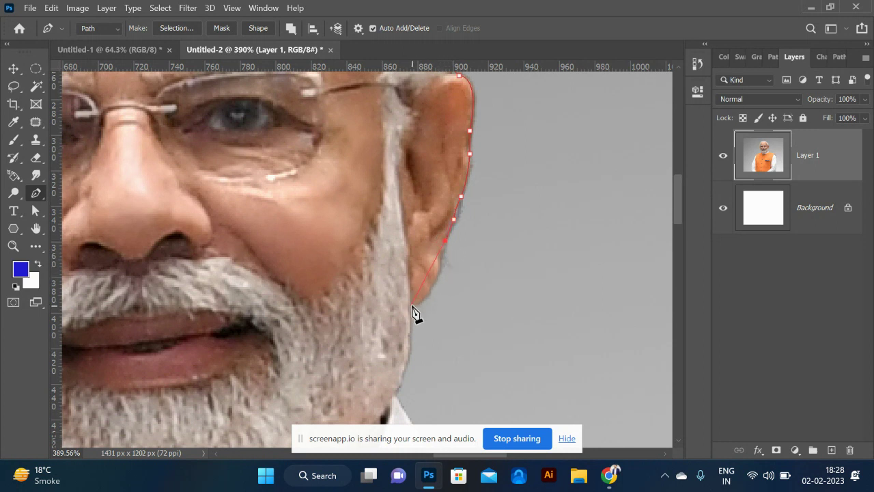
drag(386, 317, 386, 317)
scroll(420, 314, down, 4)
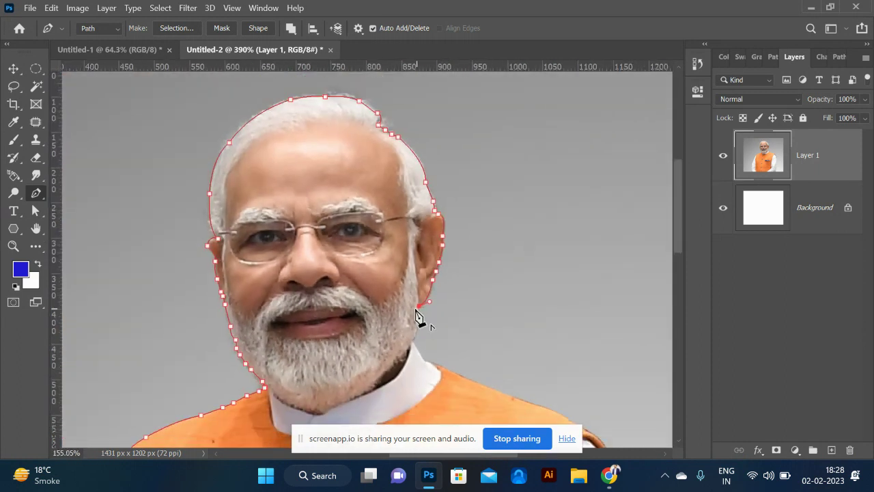
scroll(410, 335, down, 2)
drag(398, 348, 380, 317)
scroll(380, 317, up, 3)
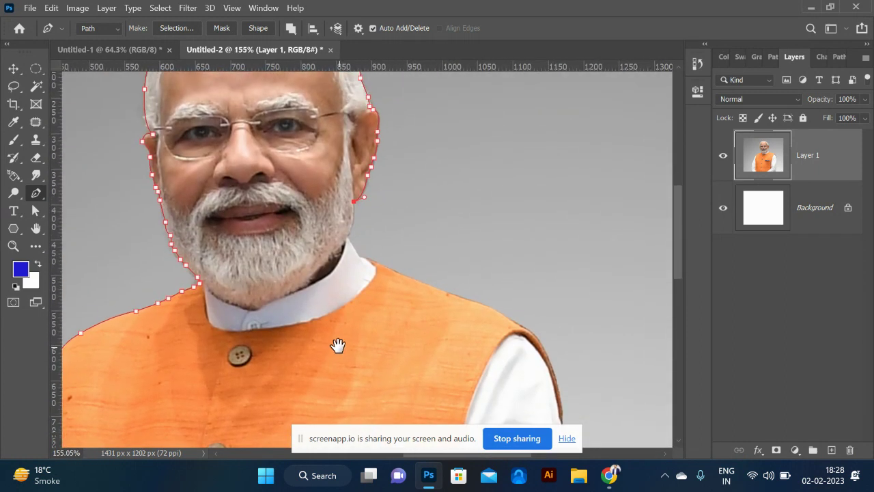
scroll(345, 260, up, 2)
scroll(360, 237, up, 3)
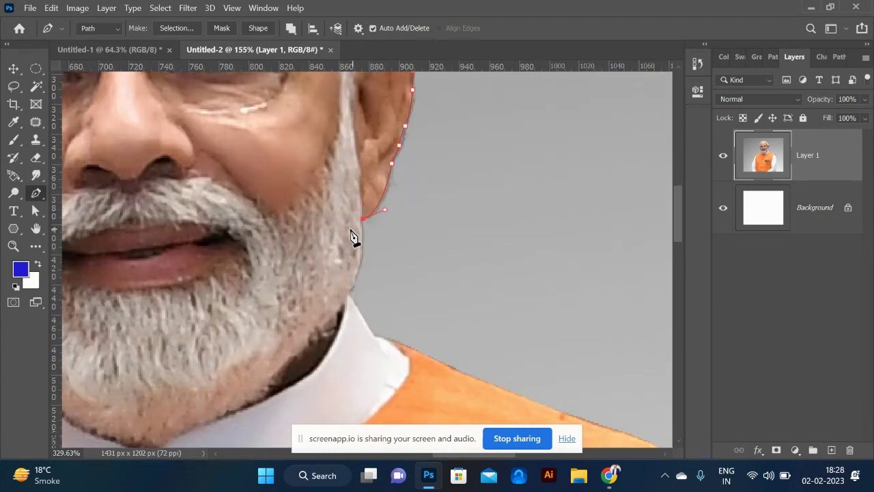
Extend the path down the beard's edge to the collar tip, bending it with an added anchor and nudging the end anchor into place
click(347, 296)
scroll(361, 273, up, 8)
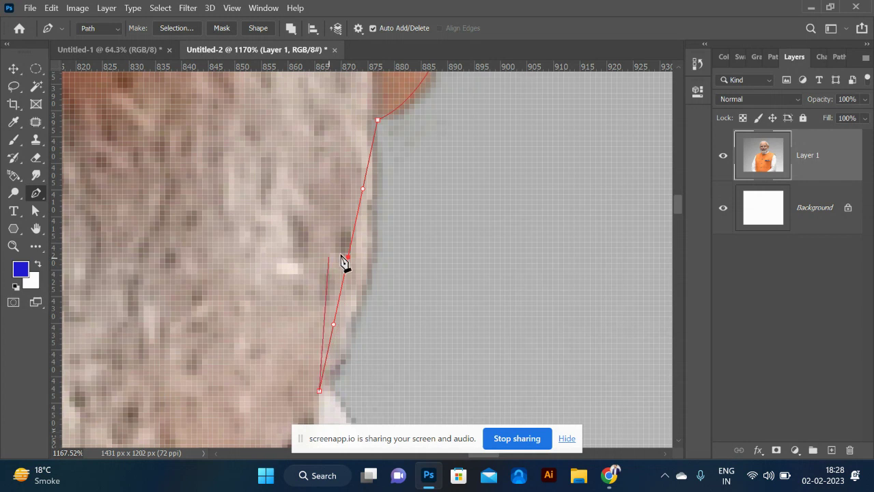
drag(349, 262, 366, 279)
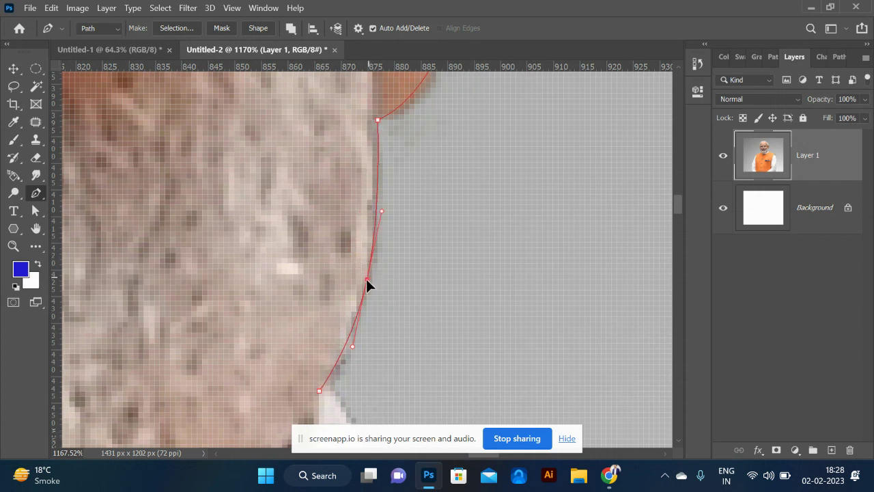
drag(267, 264, 303, 279)
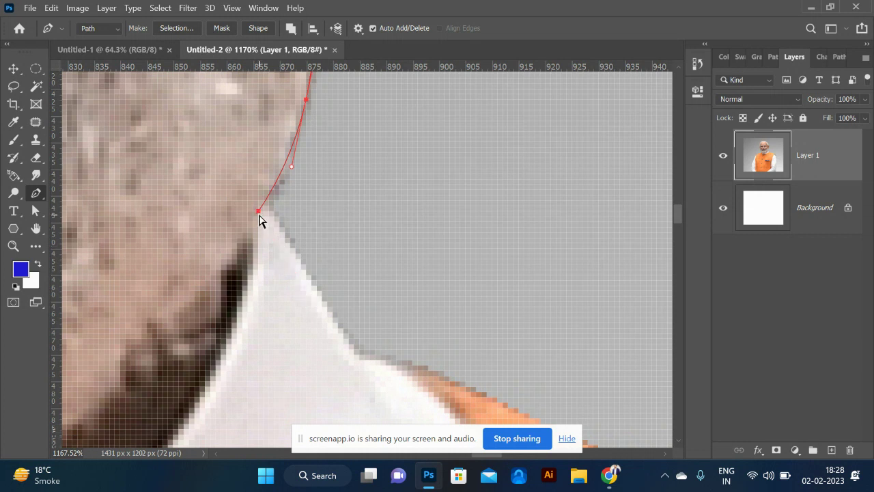
drag(260, 205, 265, 201)
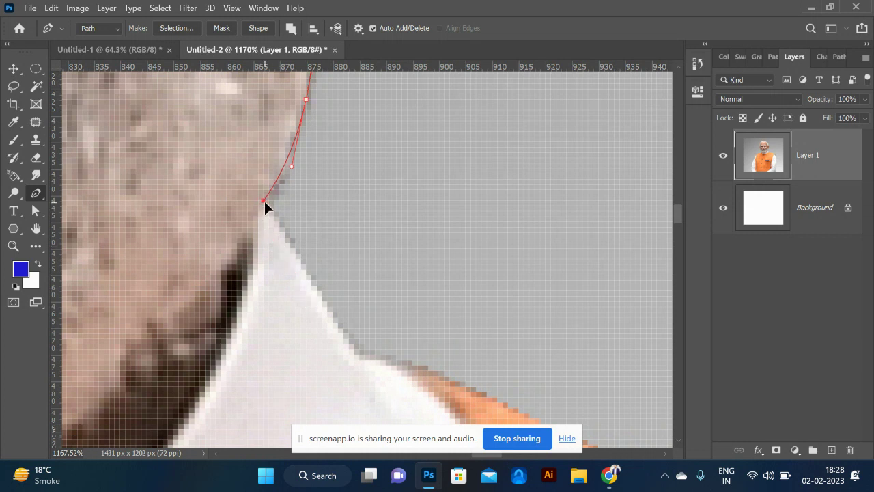
Trace the collar's outer edge and continue along the orange vest's shoulder line with straight segments
click(359, 357)
scroll(362, 359, down, 5)
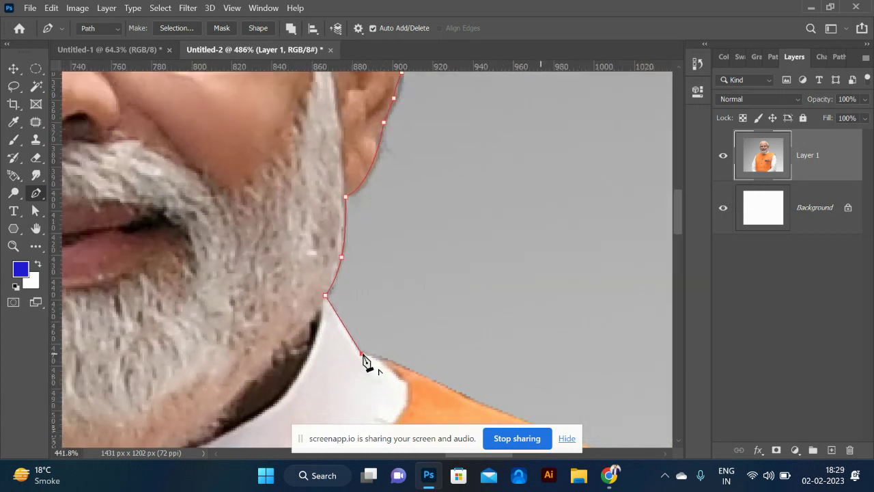
drag(400, 389, 215, 265)
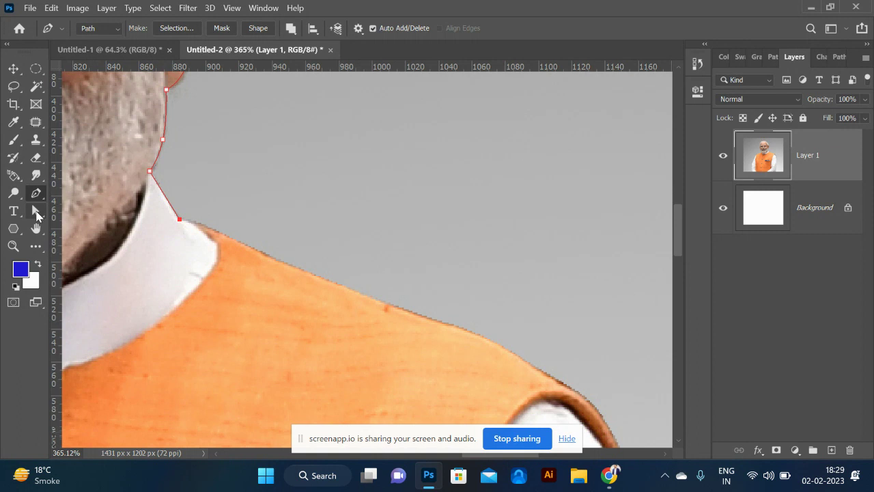
click(223, 232)
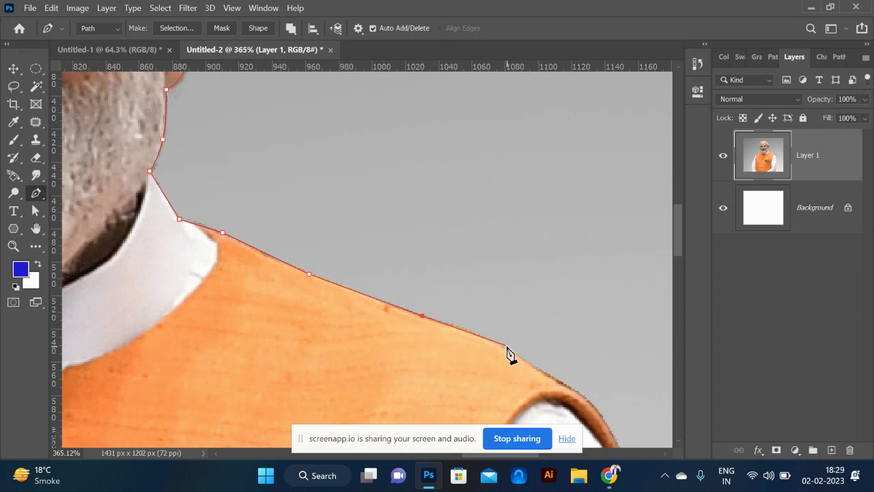
drag(496, 341, 505, 346)
Curve the path around the vest's shoulder and down the brown armhole edge to where the white sleeve begins
drag(557, 386, 380, 180)
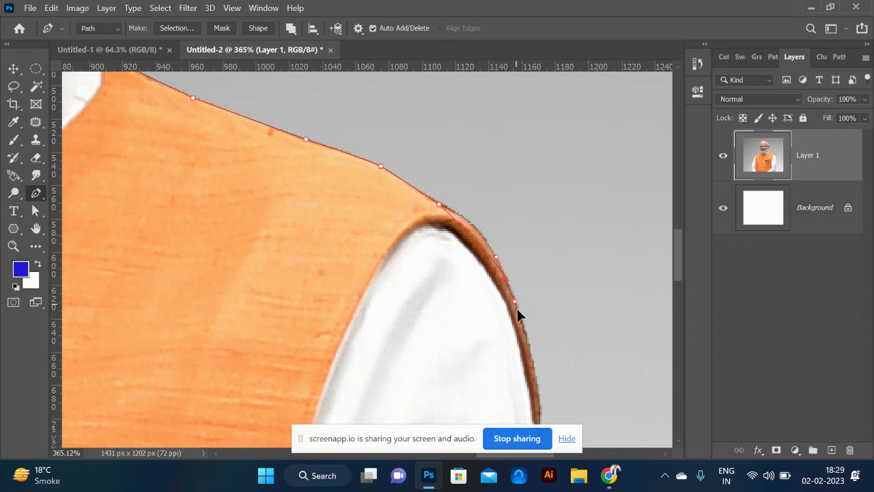
drag(520, 334, 523, 339)
click(507, 282)
drag(540, 395, 516, 249)
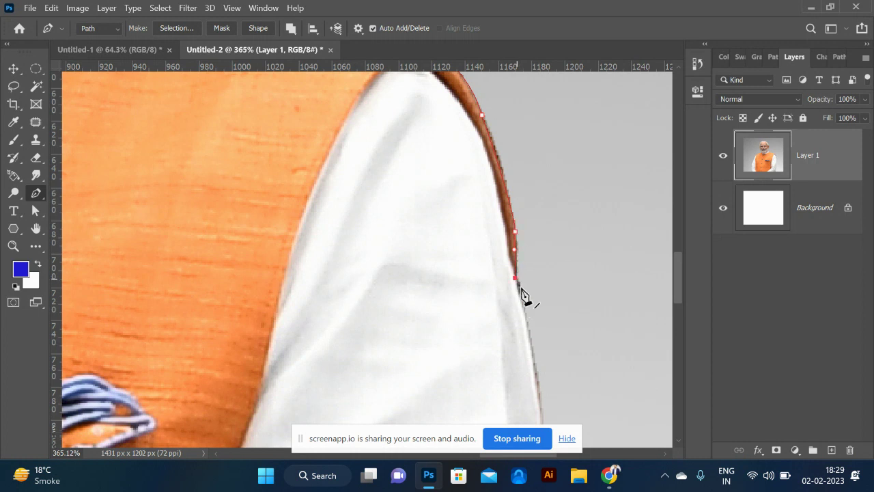
Trace the outer edge of the white sleeve down the upper arm with spaced anchors
drag(572, 382, 521, 226)
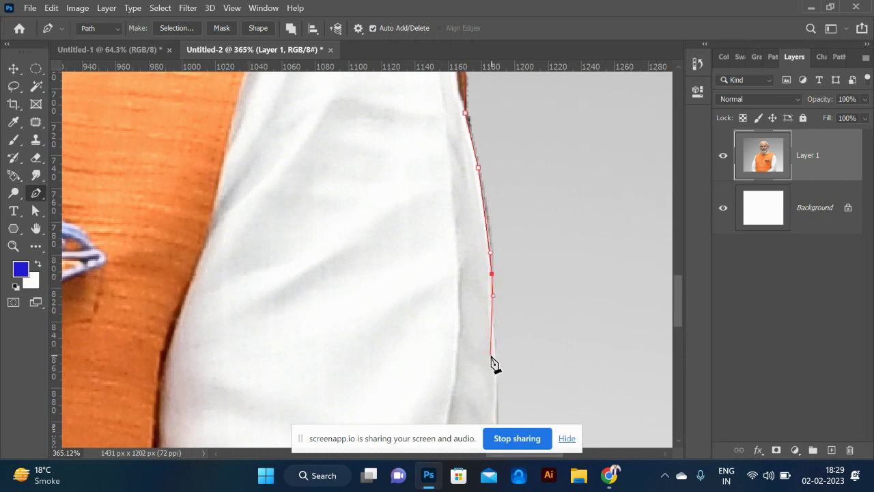
drag(503, 329, 499, 200)
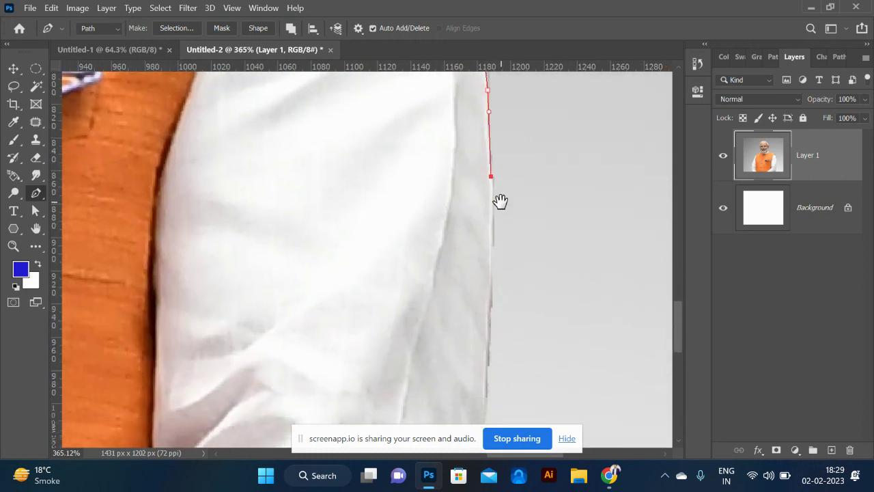
drag(503, 320, 537, 217)
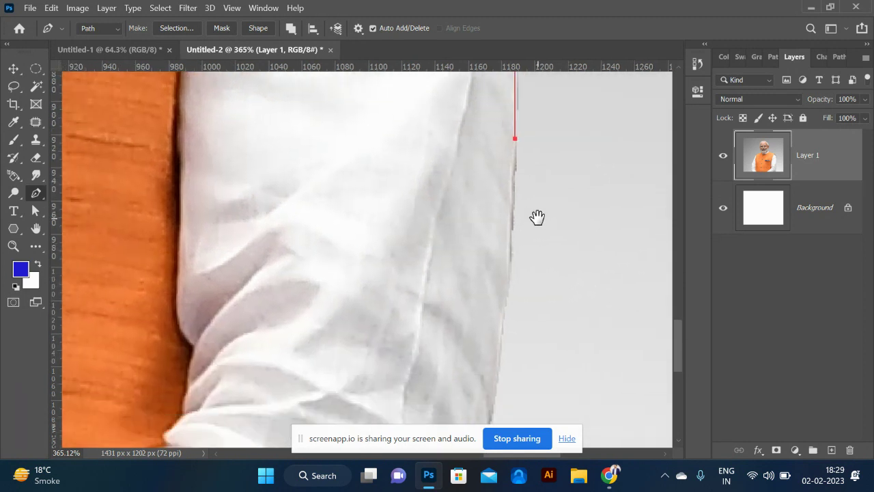
click(512, 270)
drag(519, 307, 547, 188)
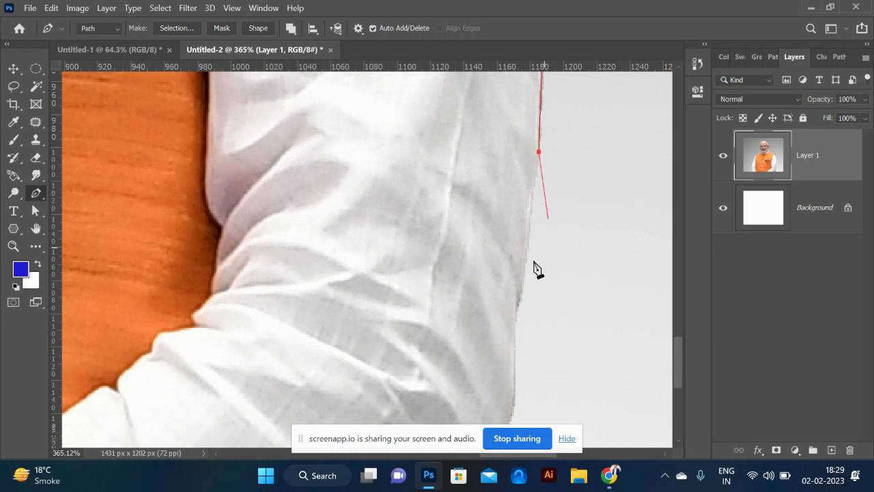
Follow the sleeve's outer edge around the elbow down to the bottom edge of the picture
click(520, 291)
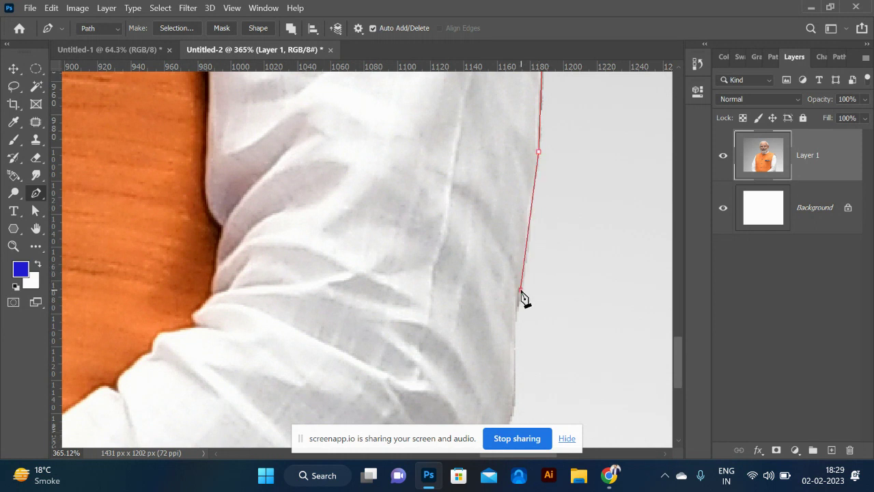
click(512, 335)
drag(534, 308, 548, 208)
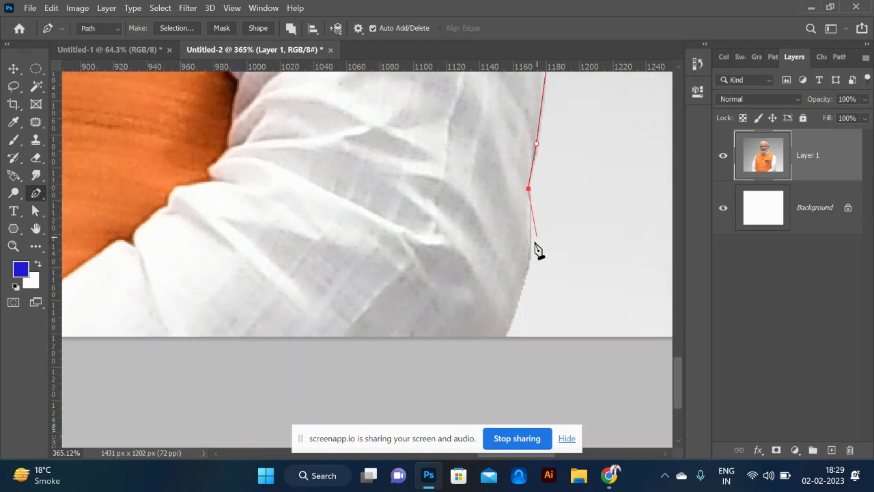
click(504, 338)
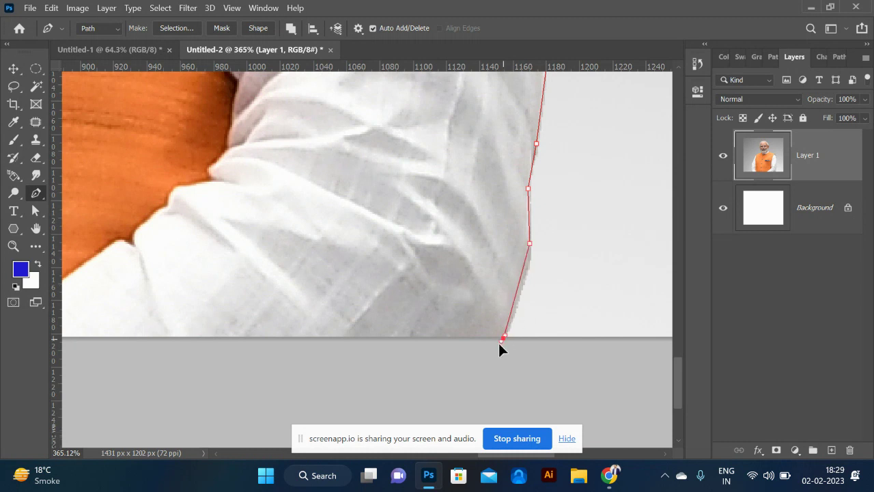
Adjust the last sleeve segment and close the path along the picture's bottom edge at its starting anchor
drag(487, 358, 493, 360)
drag(524, 299, 527, 293)
scroll(523, 305, down, 4)
scroll(523, 311, down, 3)
scroll(175, 289, down, 2)
click(155, 280)
scroll(253, 236, down, 4)
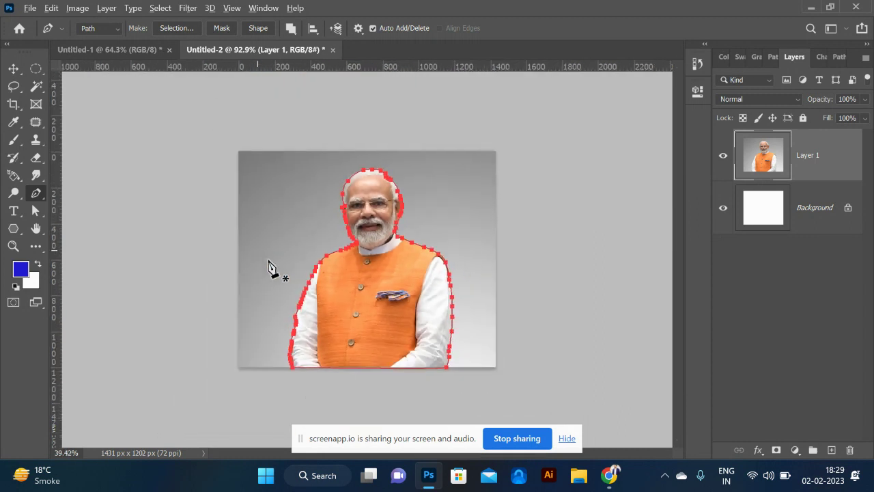
Convert the closed path around the man into a selection and copy it to a new layer
scroll(369, 253, up, 5)
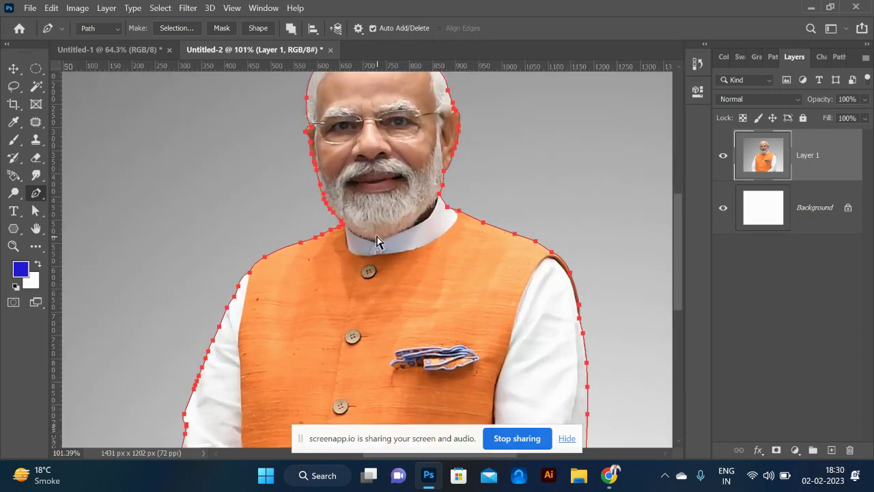
key(ctrl+Return)
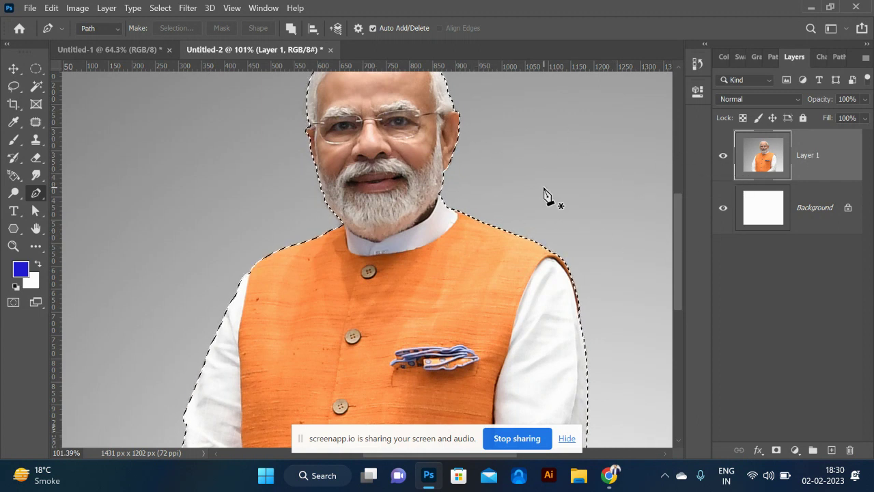
scroll(546, 194, down, 3)
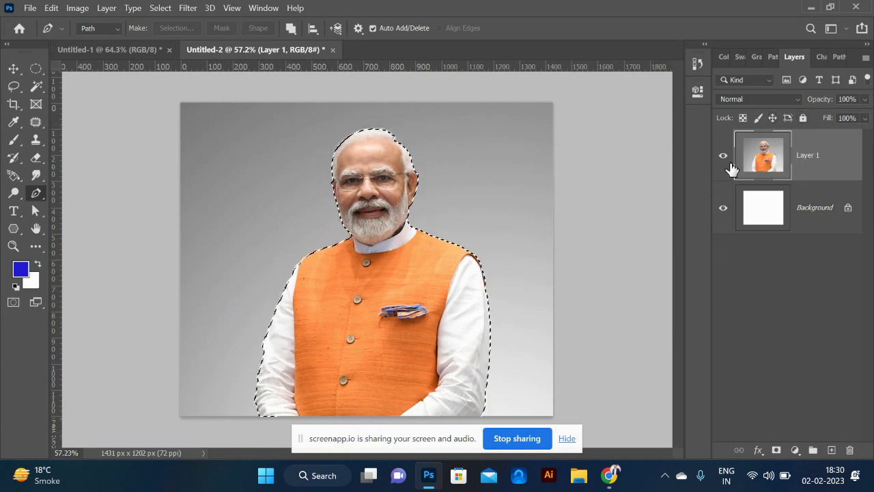
key(ctrl+j)
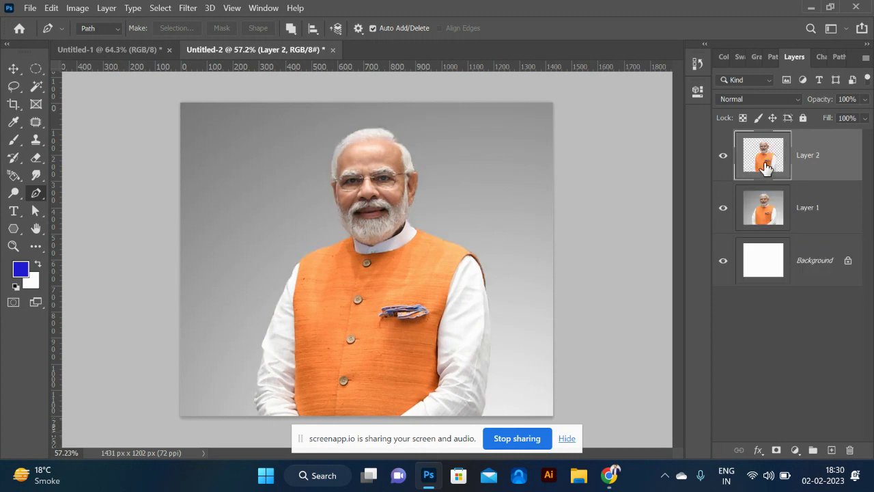
Hide Layer 1 with the original grey backdrop and select the Background layer
click(724, 213)
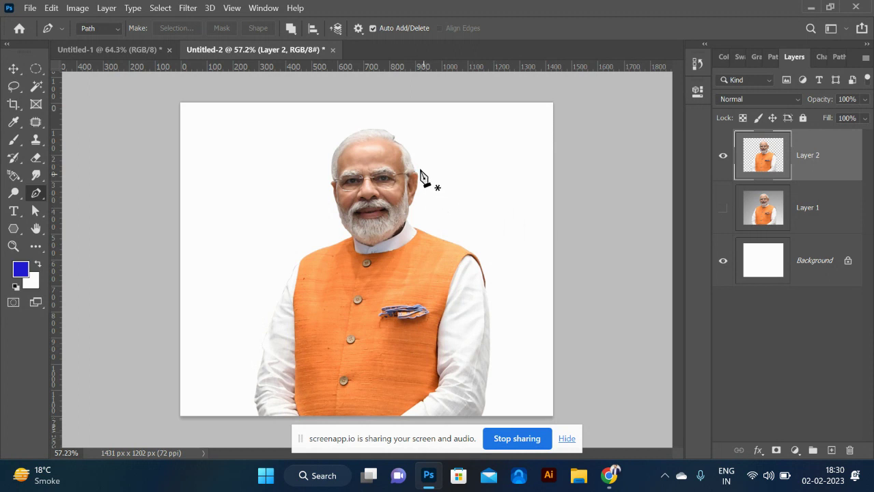
click(793, 281)
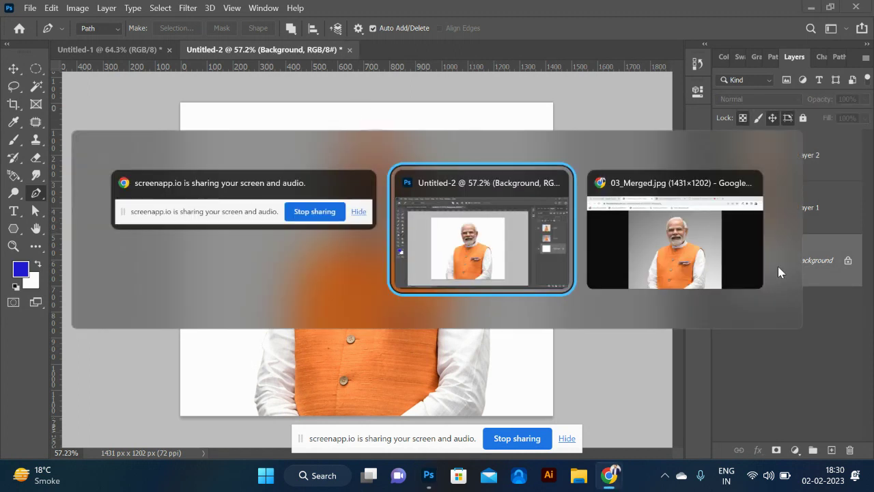
Switch to Chrome and search Google Images for "parliament of india"
key(alt+Tab)
click(388, 37)
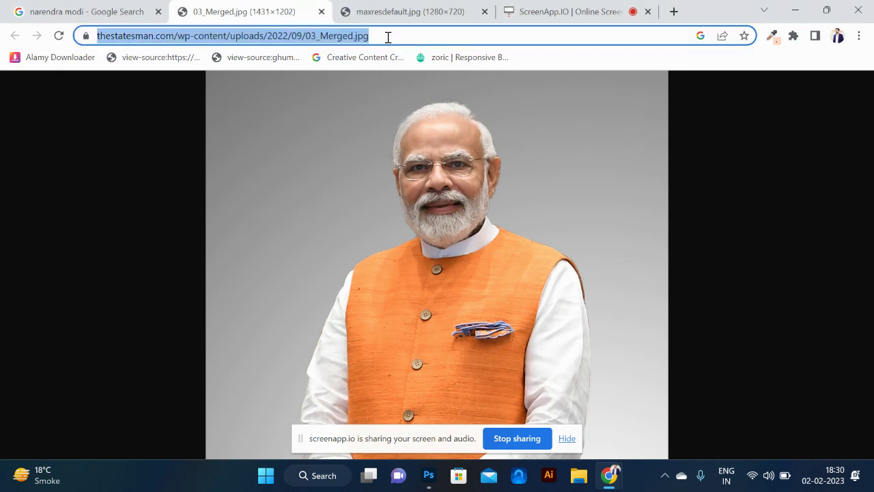
text(parliament of india)
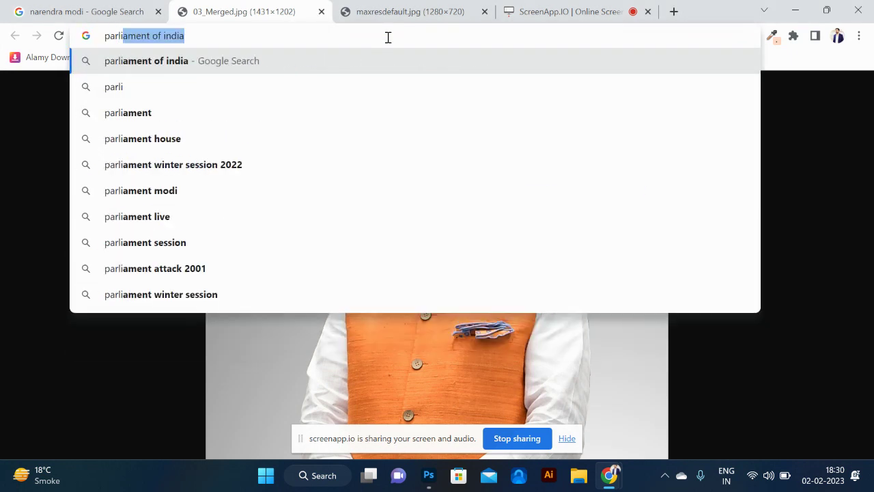
key(Return)
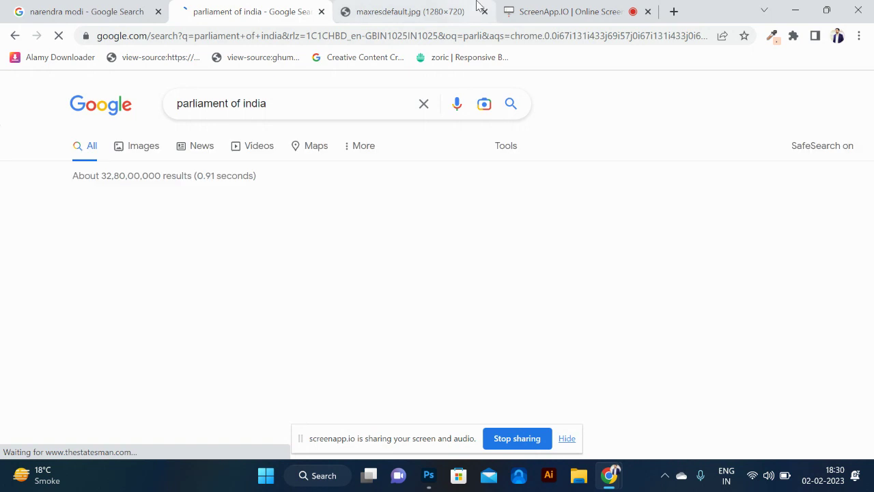
click(135, 150)
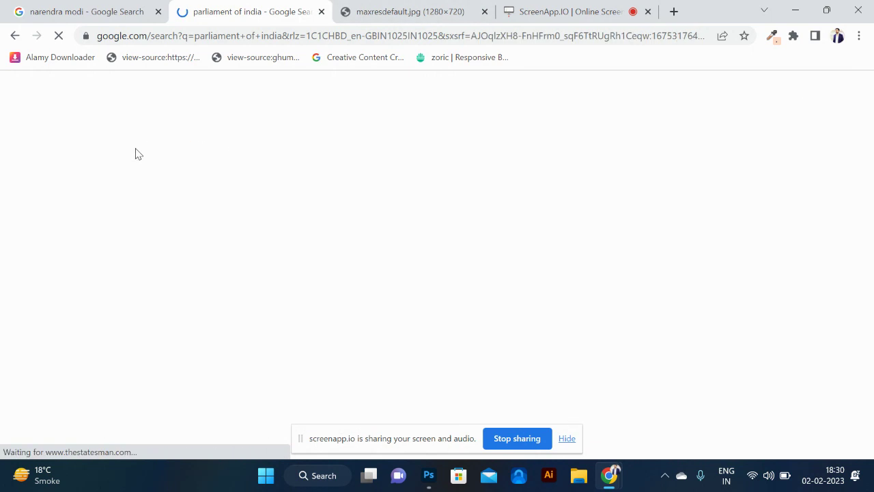
Browse the image results and preview the parliamentofindia.nic.in photo of the Parliament building
scroll(232, 198, down, 2)
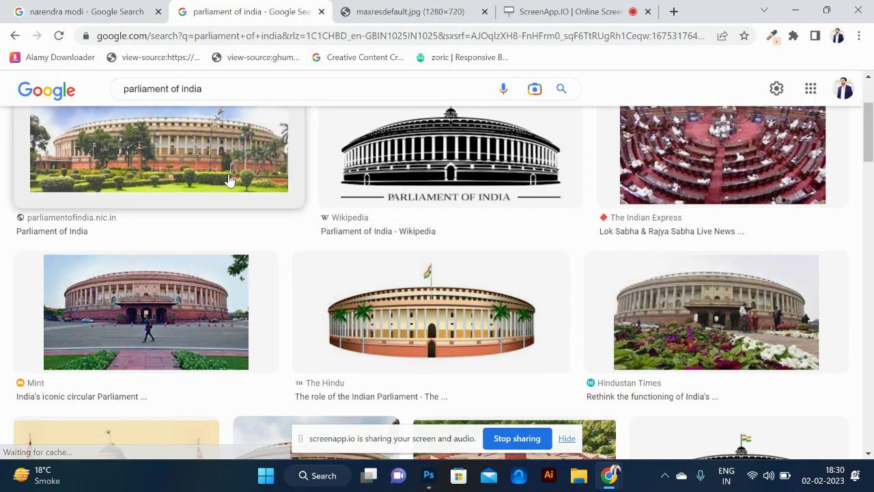
scroll(205, 185, down, 3)
scroll(191, 177, up, 5)
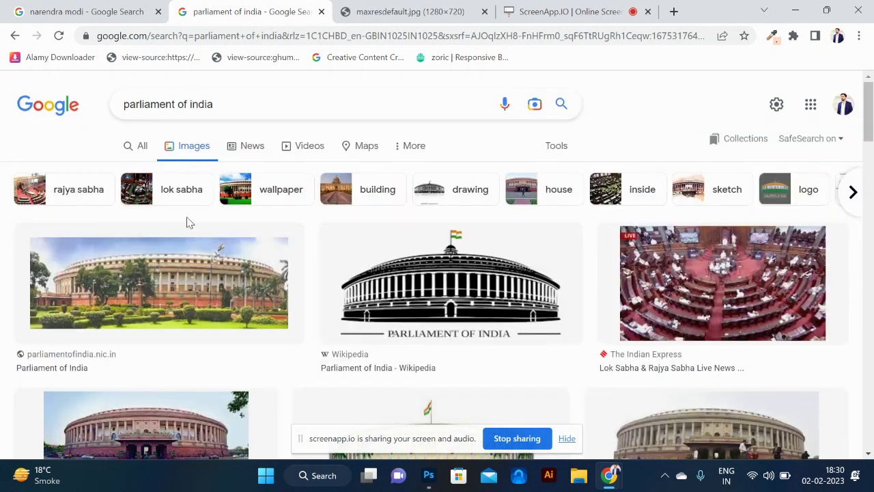
click(190, 262)
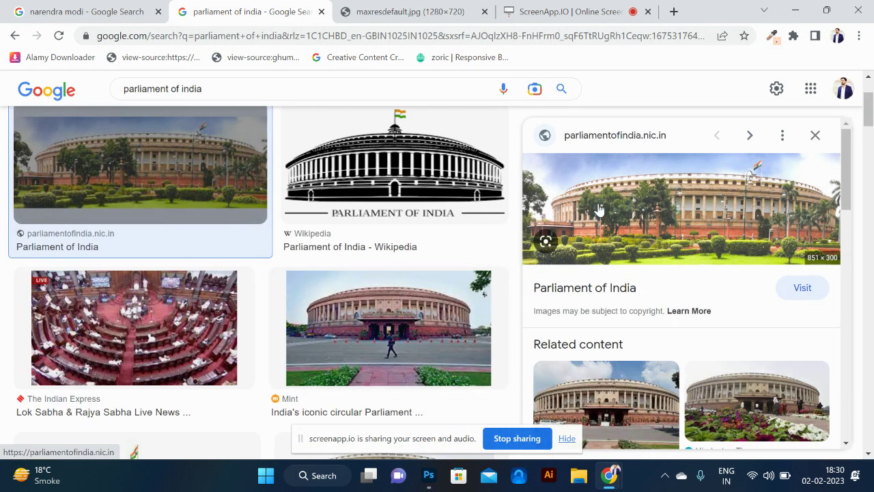
right_click(622, 202)
click(613, 354)
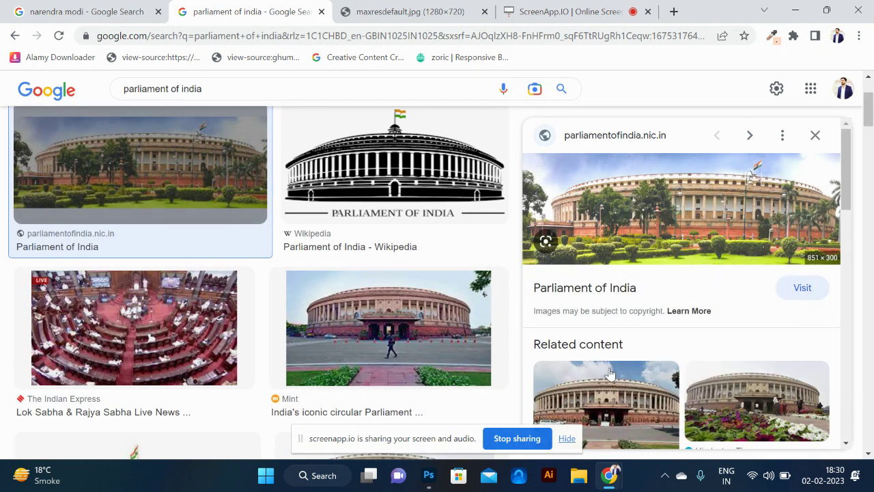
Open the related front-view Parliament photo in its own tab to check it, and return to the image results
click(612, 362)
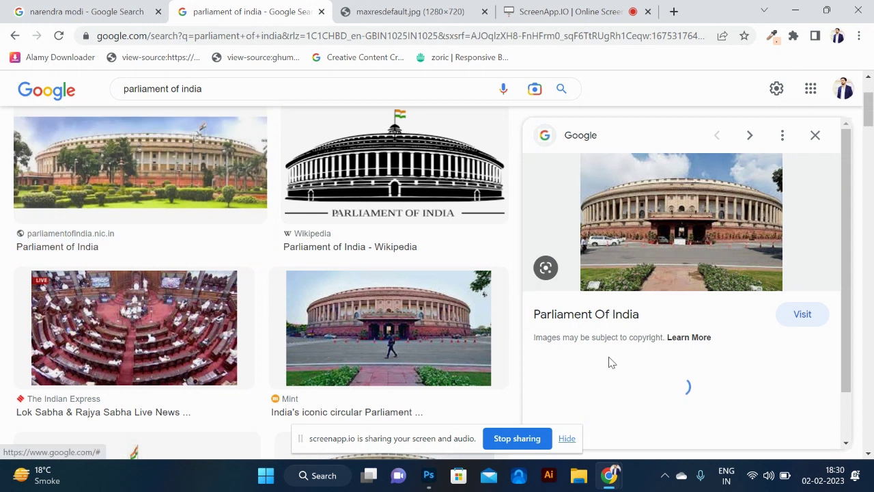
right_click(658, 224)
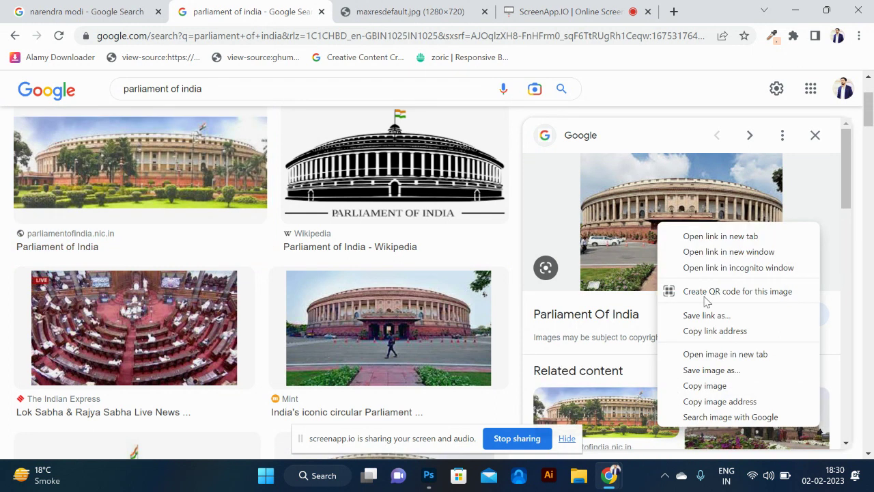
click(724, 354)
click(366, 22)
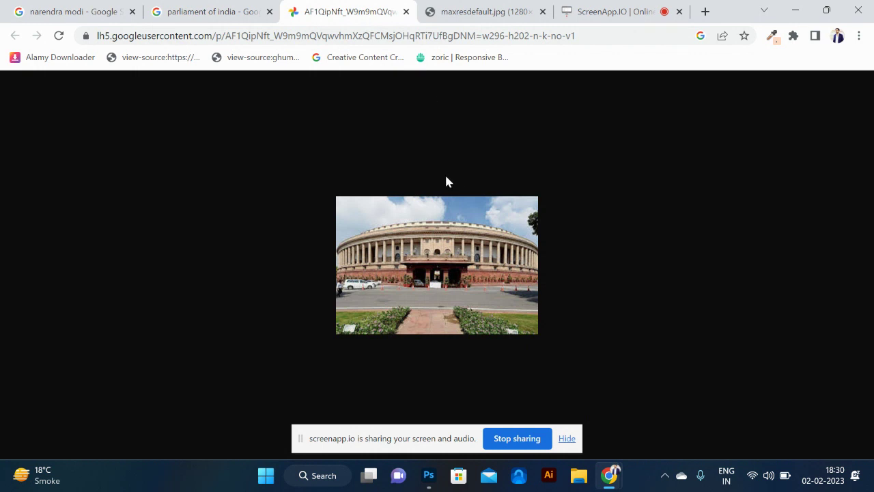
click(174, 11)
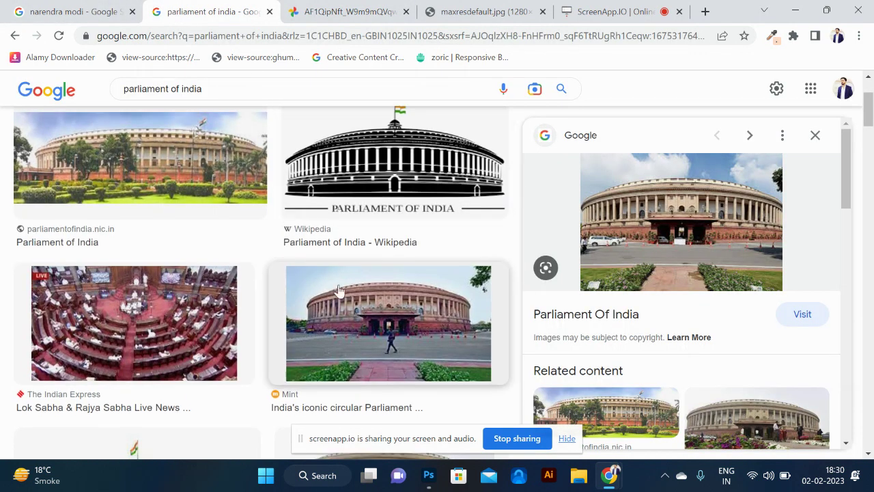
Preview the BW Businessworld photo of the Parliament building and save it as a JPEG in the img folder
scroll(337, 289, down, 3)
click(385, 234)
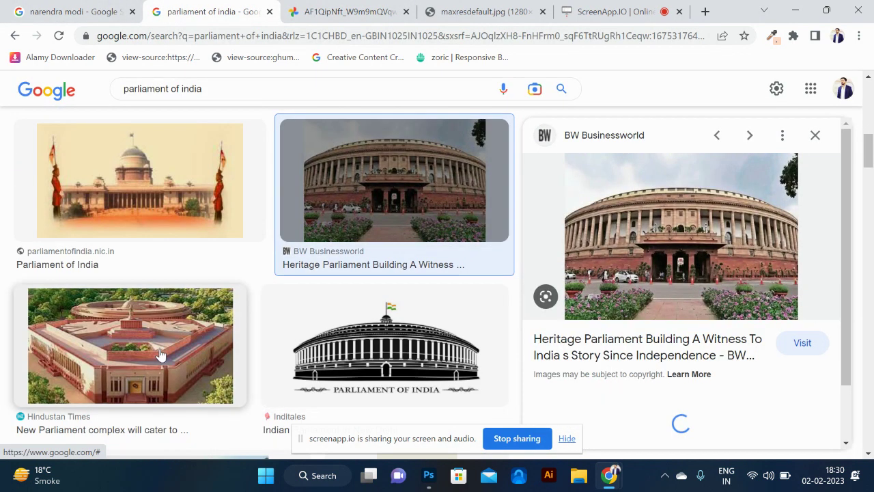
right_click(654, 262)
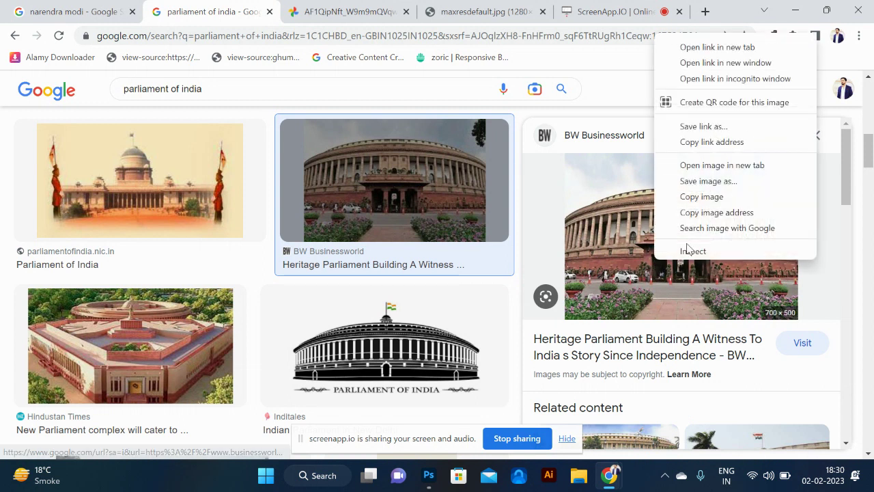
click(718, 180)
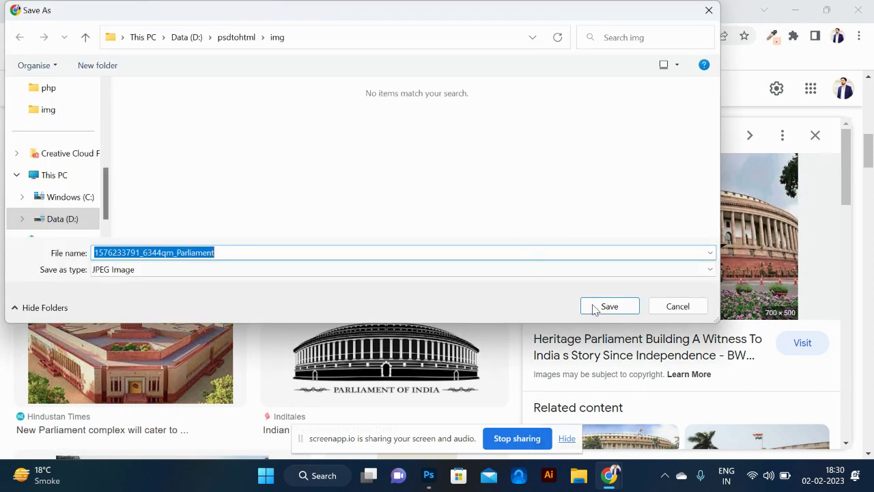
click(603, 303)
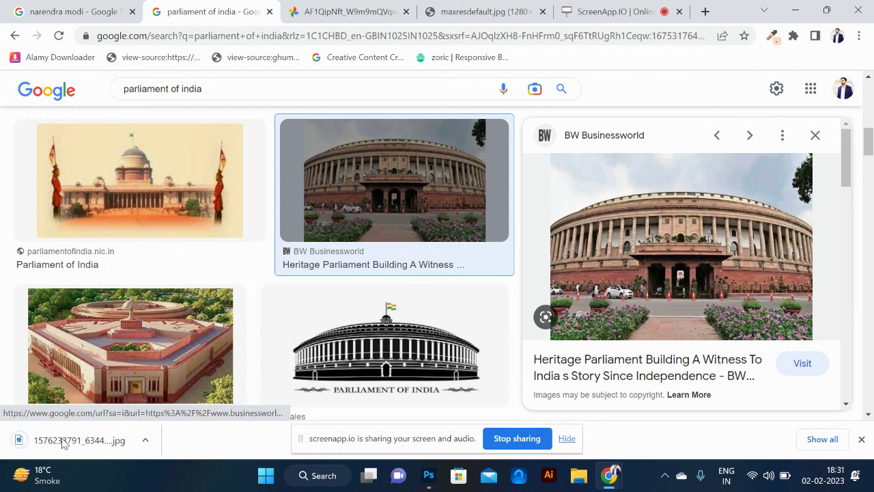
Switch to Photoshop, place the downloaded Parliament photo above the Background layer, and enlarge it to fill the canvas
drag(54, 452, 426, 252)
key(alt+Tab)
key(alt+Tab)
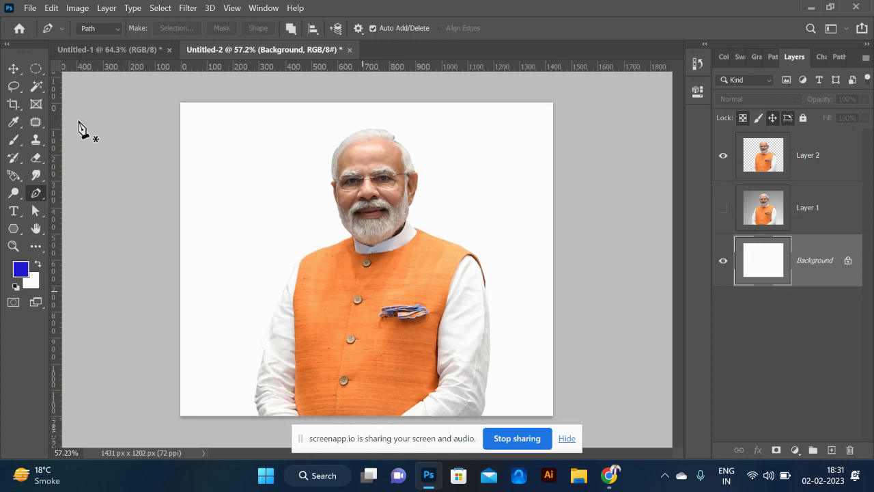
click(14, 71)
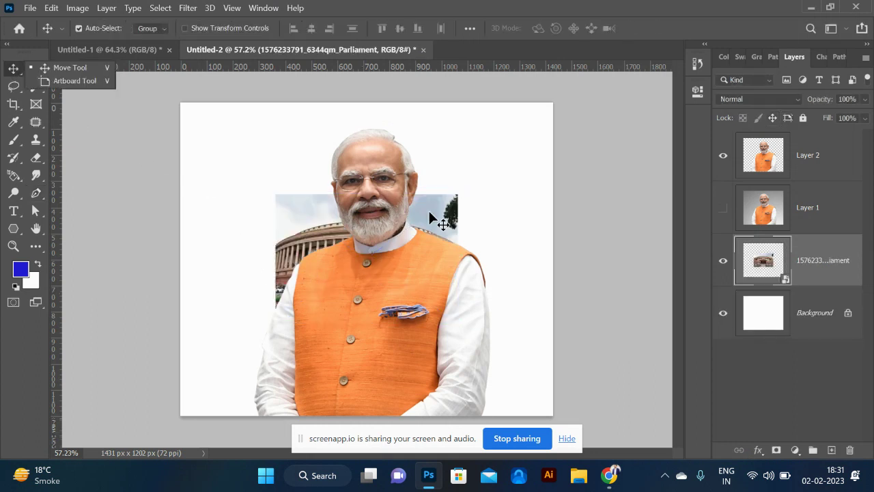
drag(463, 189, 579, 94)
key(Return)
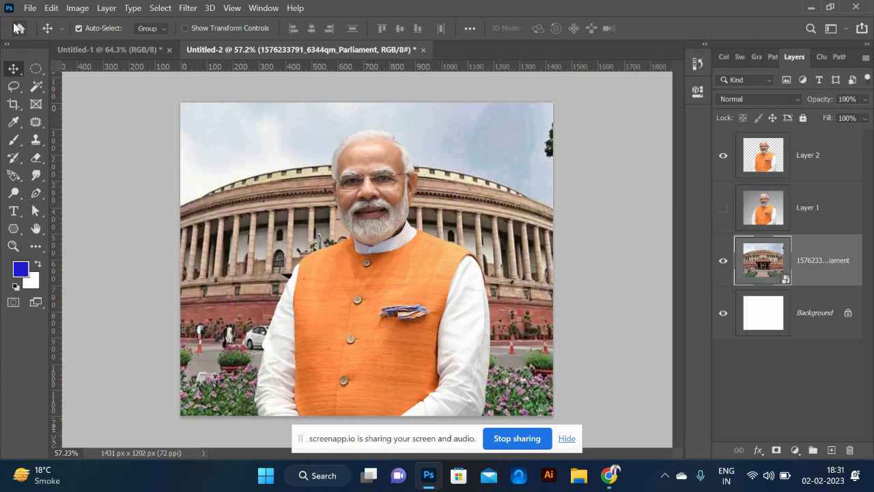
Scale the portrait cutout on Layer 2 down proportionally and move it to the right of the Parliament entrance
click(403, 329)
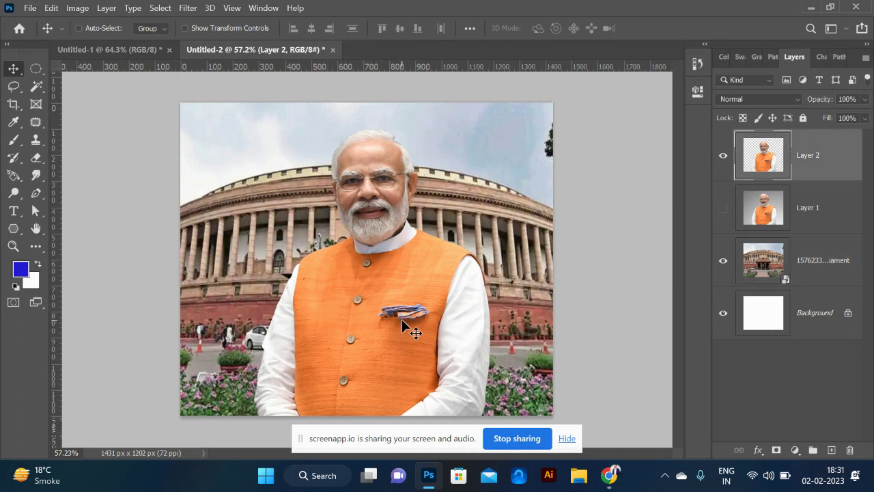
key(ctrl+t)
drag(491, 129, 421, 217)
drag(419, 315, 476, 322)
key(ctrl+z)
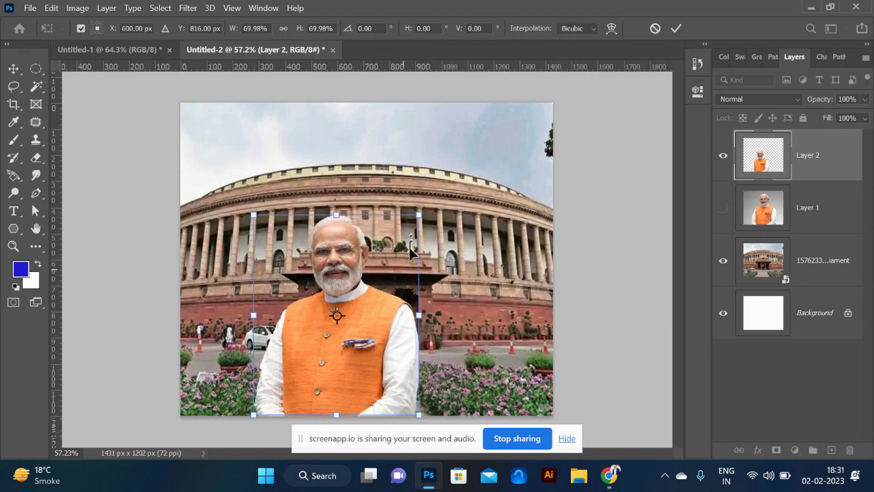
drag(420, 216, 398, 237)
key(Return)
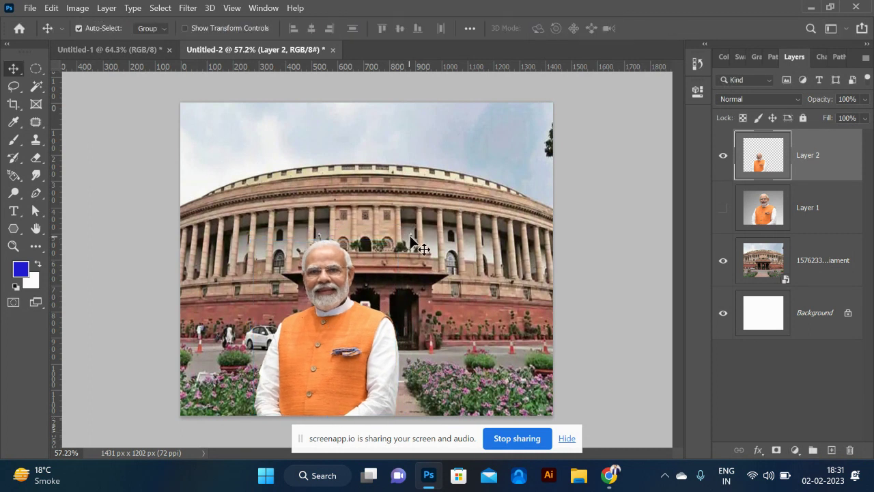
drag(334, 366, 434, 371)
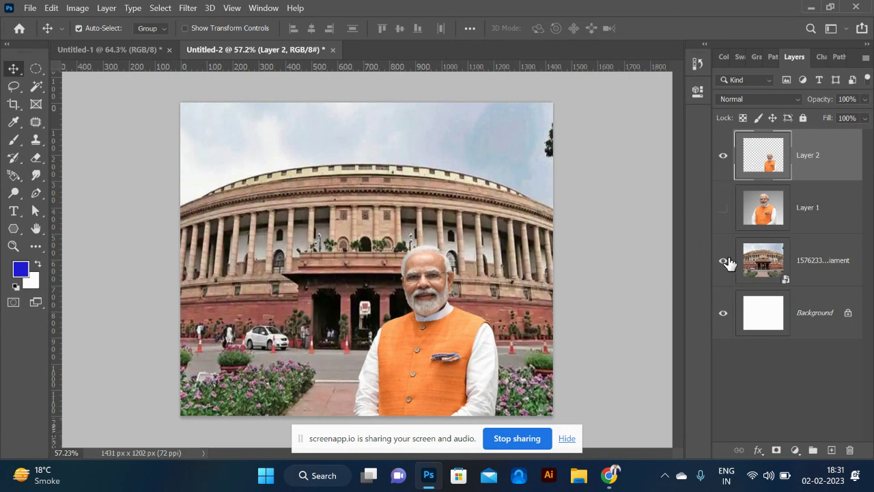
Hide the Parliament photo layer and fill the Background layer with near-black 030303
click(723, 261)
click(777, 326)
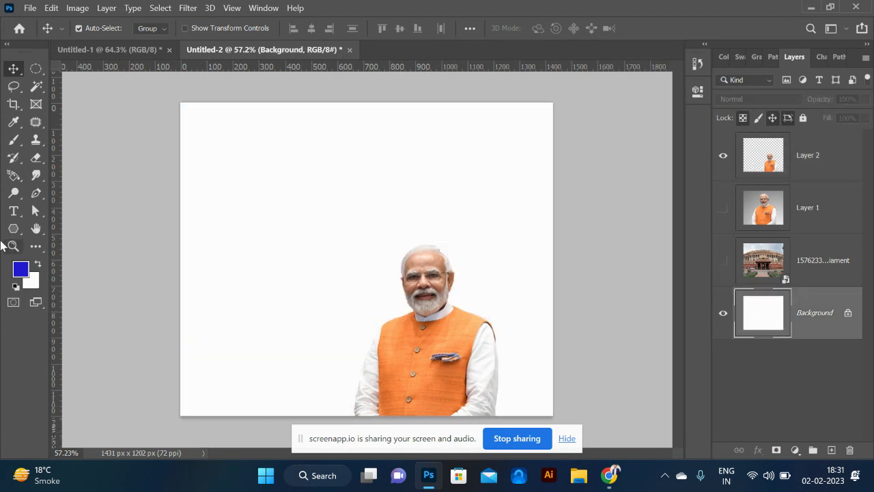
click(21, 270)
click(527, 261)
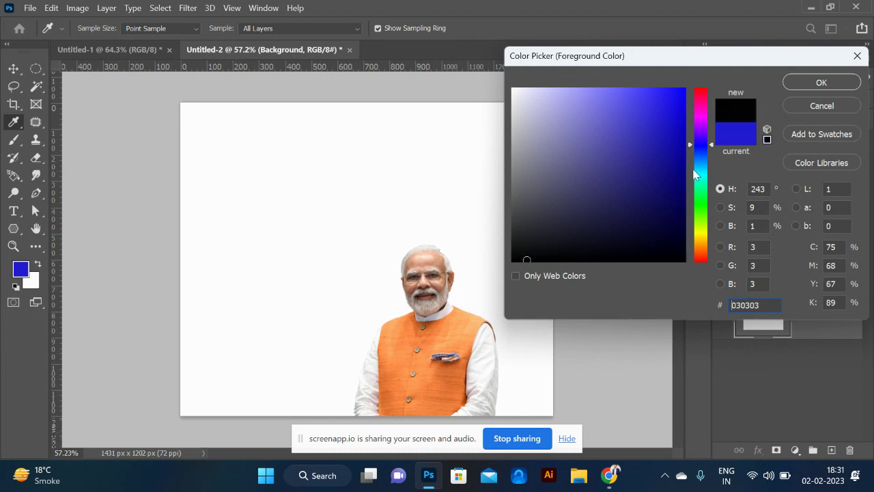
click(813, 82)
key(alt+BackSpace)
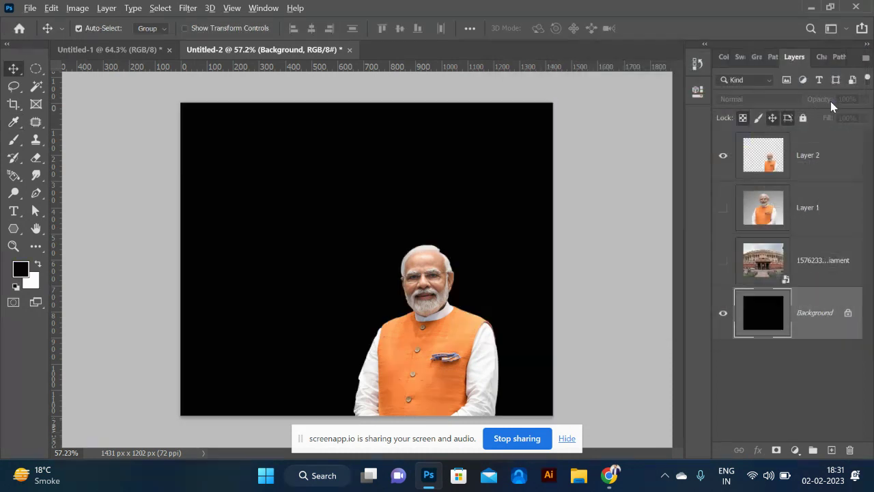
Check the cutout's edges against the black background and load Layer 2's outline as a selection
scroll(421, 246, up, 6)
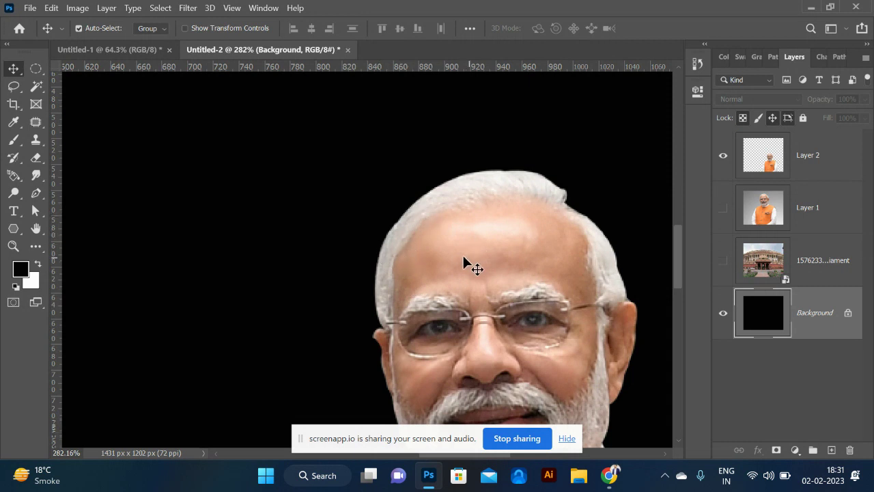
scroll(339, 189, down, 4)
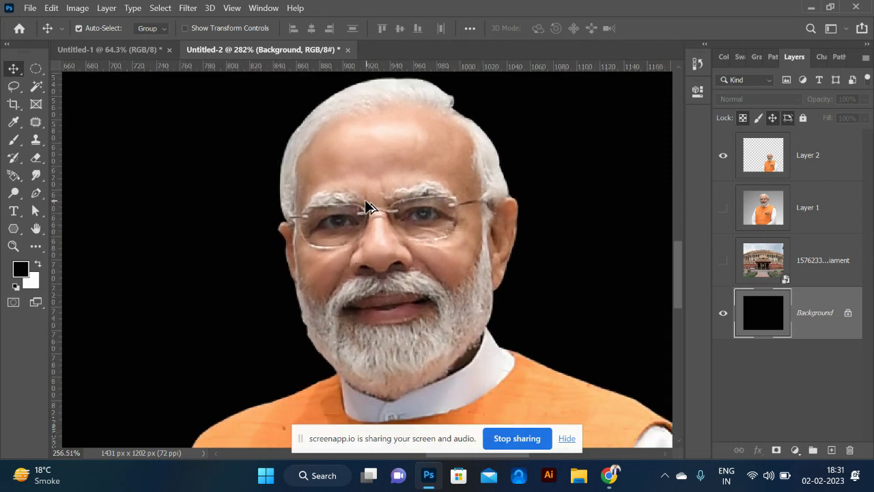
scroll(366, 208, down, 3)
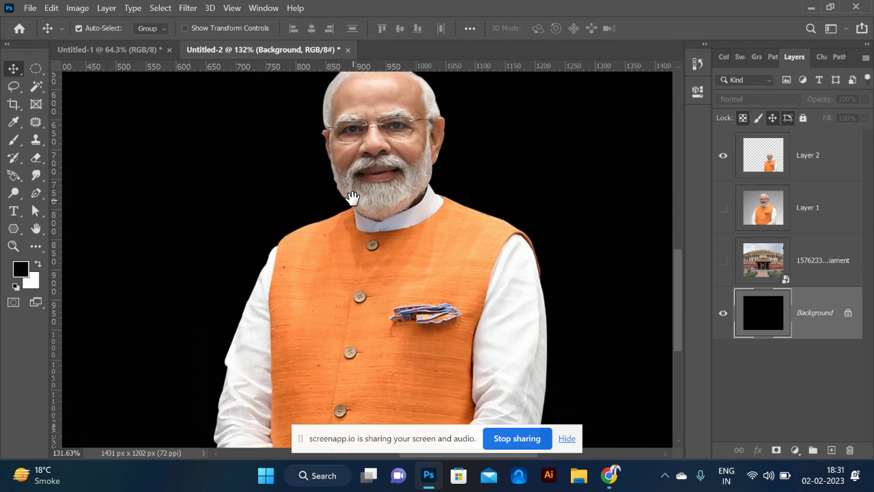
click(768, 166)
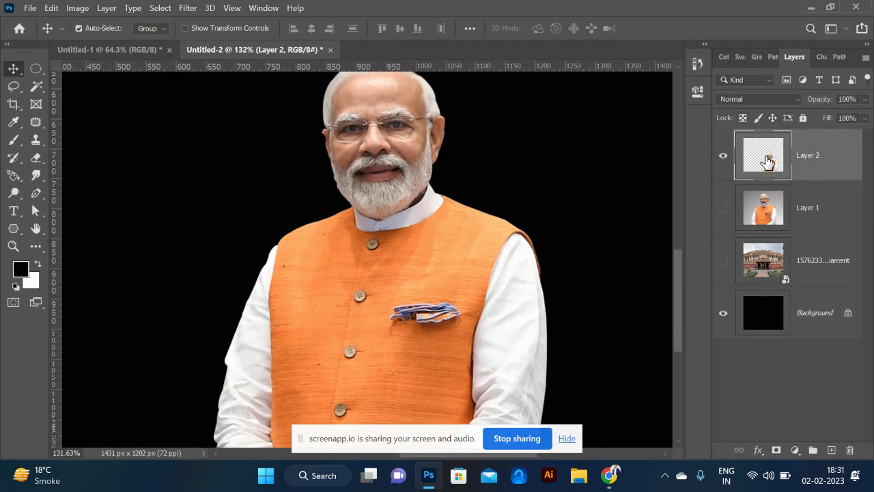
ctrl+click(768, 162)
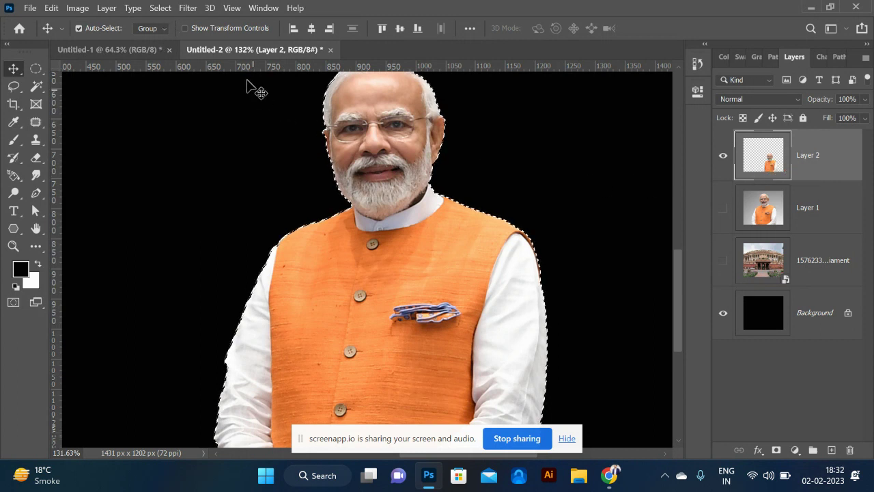
Feather the portrait selection by 5 pixels and copy it from Layer 2 to a new layer
click(162, 9)
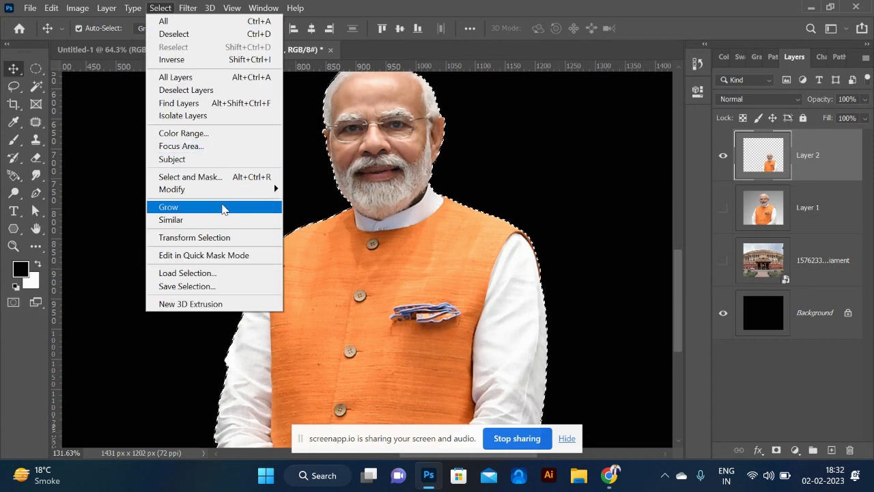
mouse_move(225, 192)
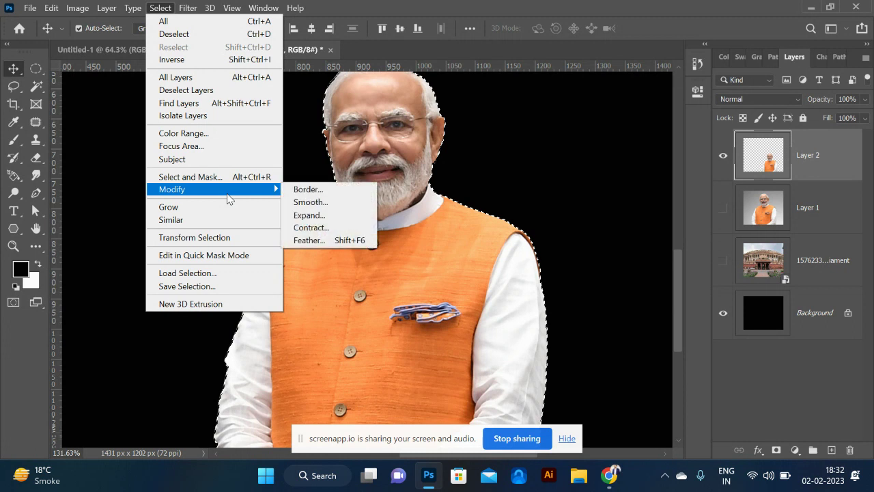
click(316, 240)
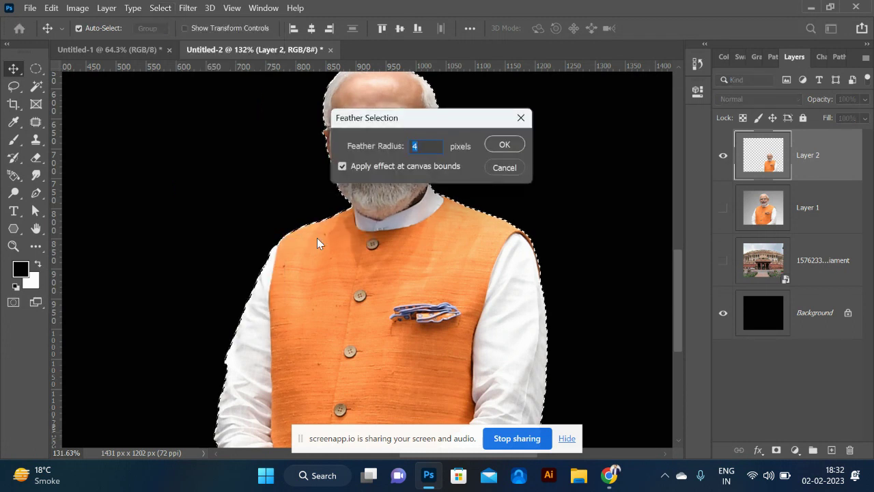
click(428, 146)
text(5)
click(504, 145)
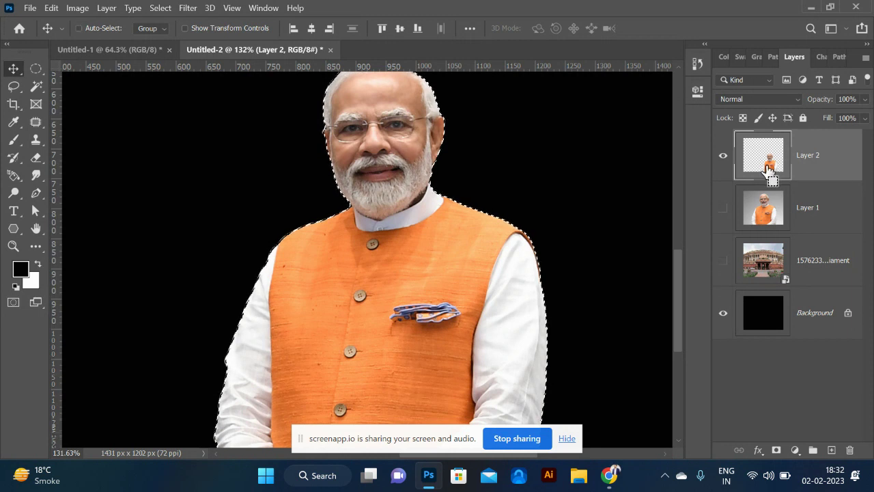
key(ctrl+j)
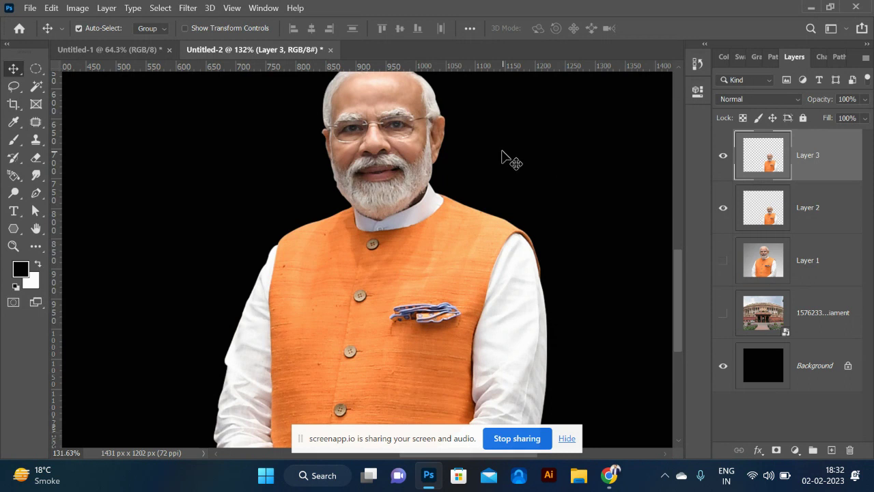
Toggle Layer 2 to compare the hard and feathered edges, leave it hidden, and show the Parliament photo layer again
key(ctrl+plus)
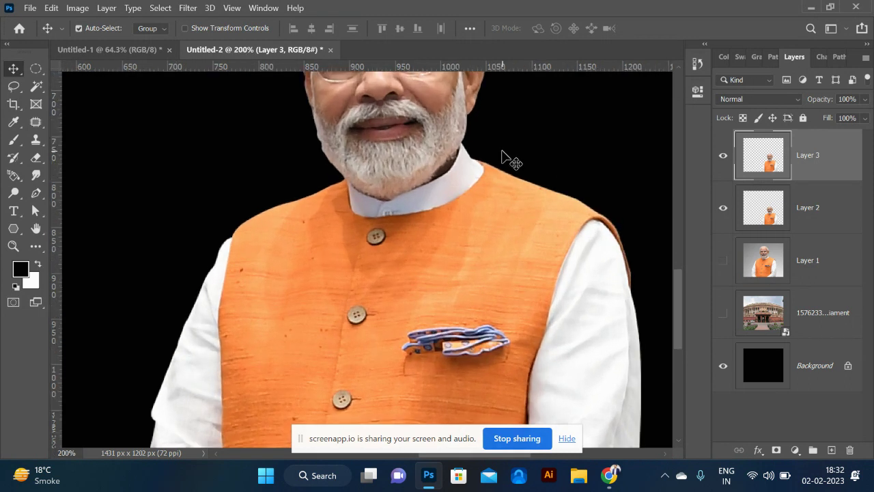
drag(590, 106, 520, 278)
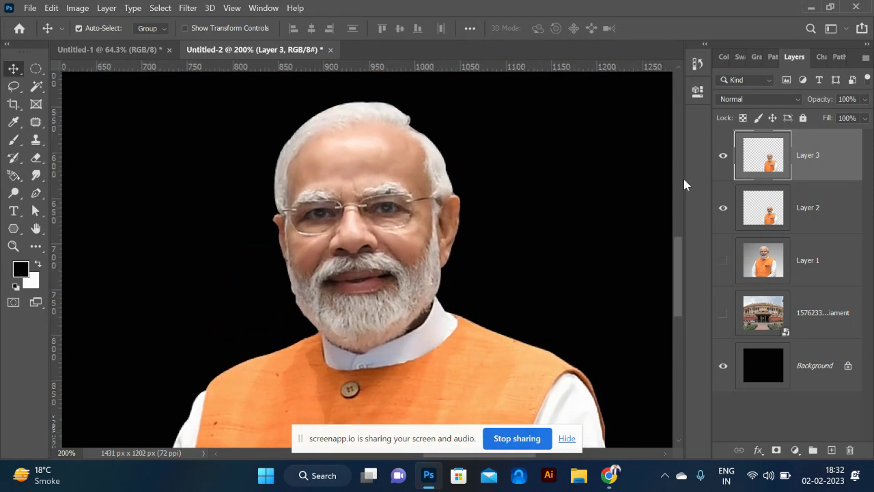
click(750, 213)
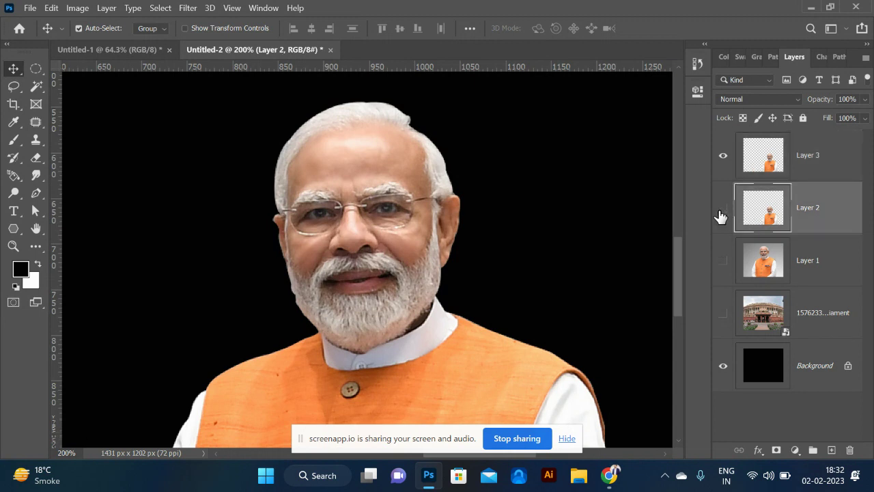
click(722, 208)
click(721, 211)
click(721, 211)
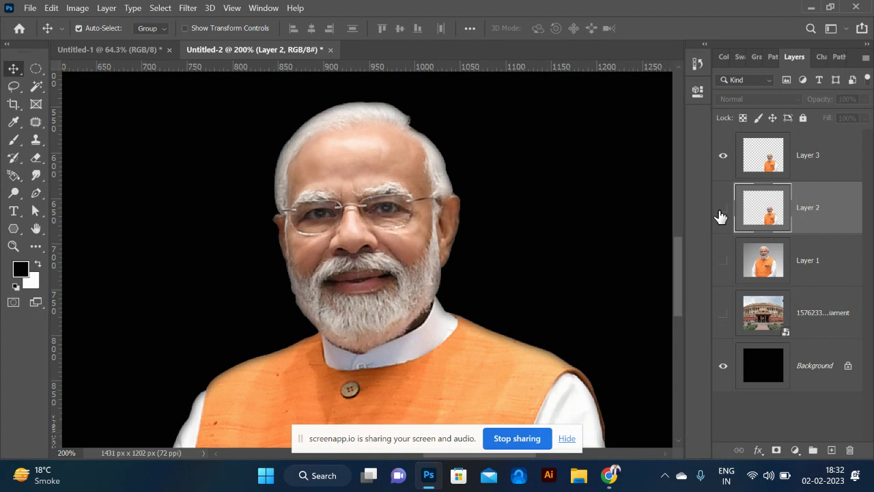
click(721, 211)
click(720, 211)
click(720, 213)
click(723, 313)
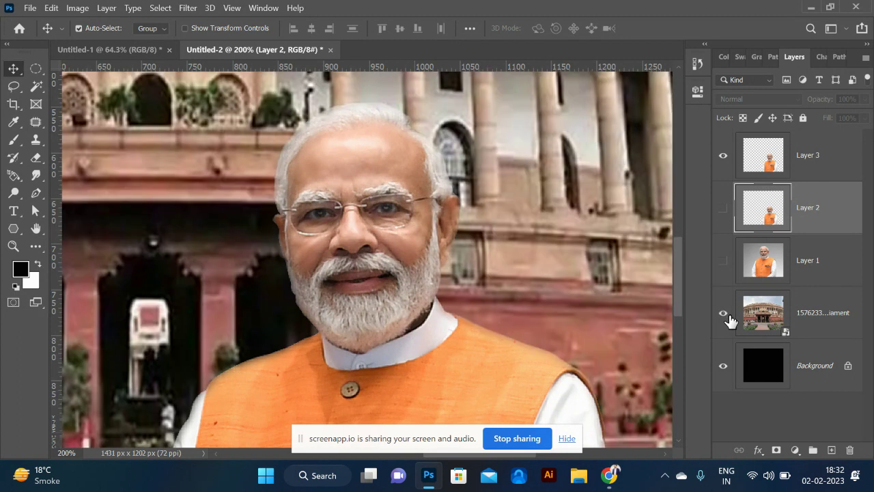
Duplicate the feathered portrait on Layer 3 and place the copy beside it on the left side of the Parliament entrance
key(ctrl+0)
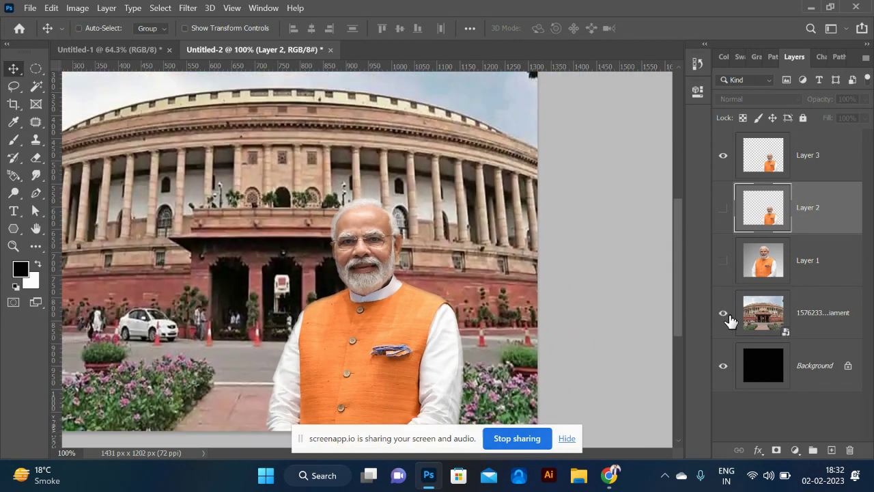
key(ctrl+minus)
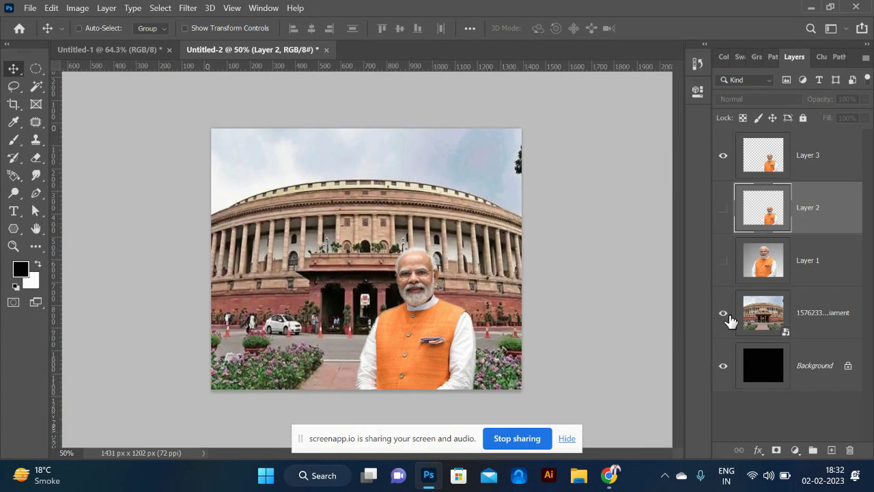
key(ctrl+minus)
key(ctrl+plus)
key(ctrl+plus)
key(ctrl+plus)
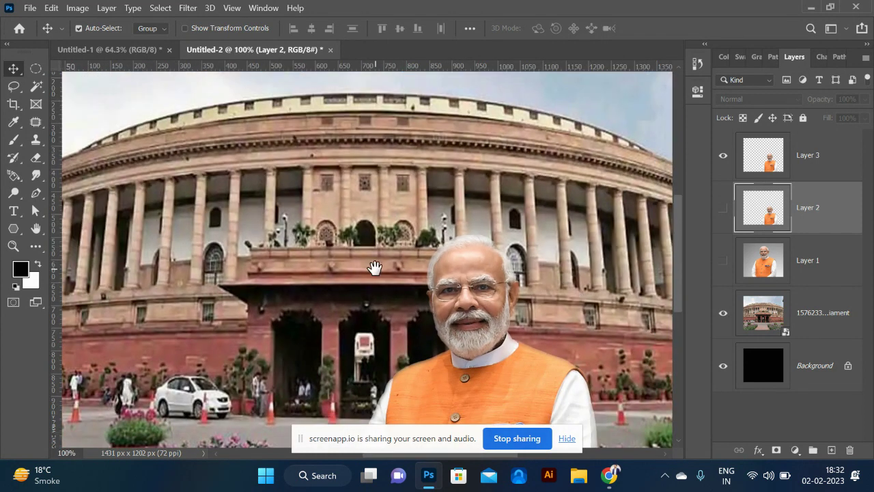
drag(374, 267, 379, 172)
drag(425, 282, 158, 301)
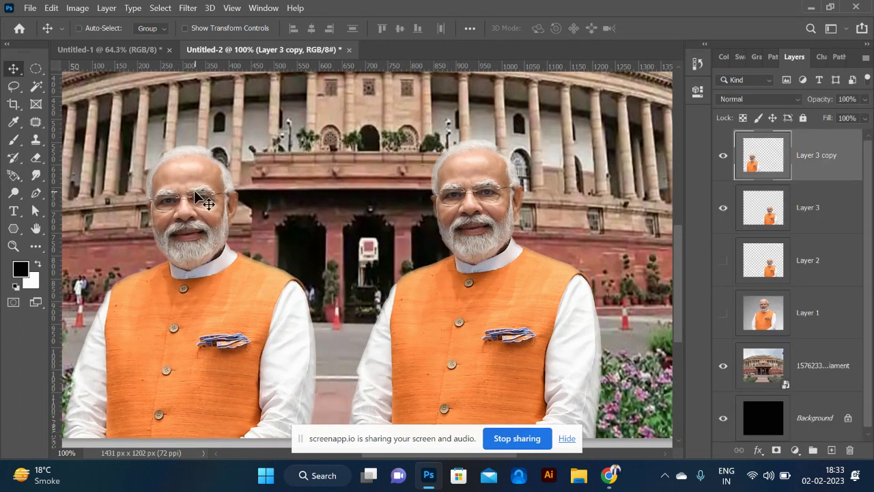
Move the original feathered portrait slightly up and right, and move its copy to the upper left of the image
key(ctrl+minus)
key(ctrl)
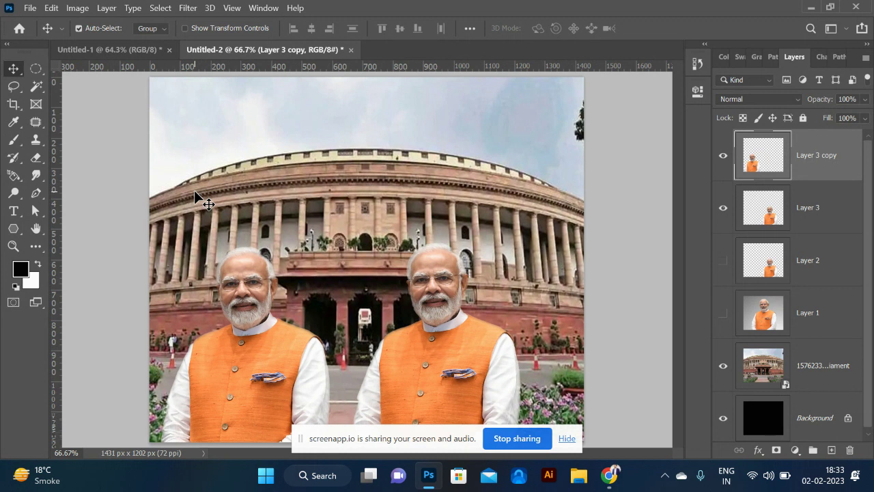
drag(422, 360, 453, 335)
drag(279, 346, 271, 158)
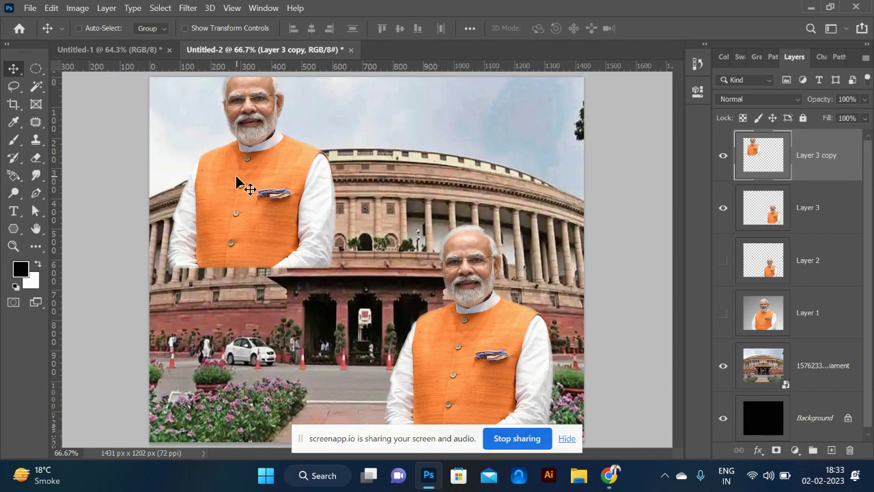
Switch to Chrome and preview the Parliament of India image result from parliamentofindia.nic.in
key(ctrl+minus)
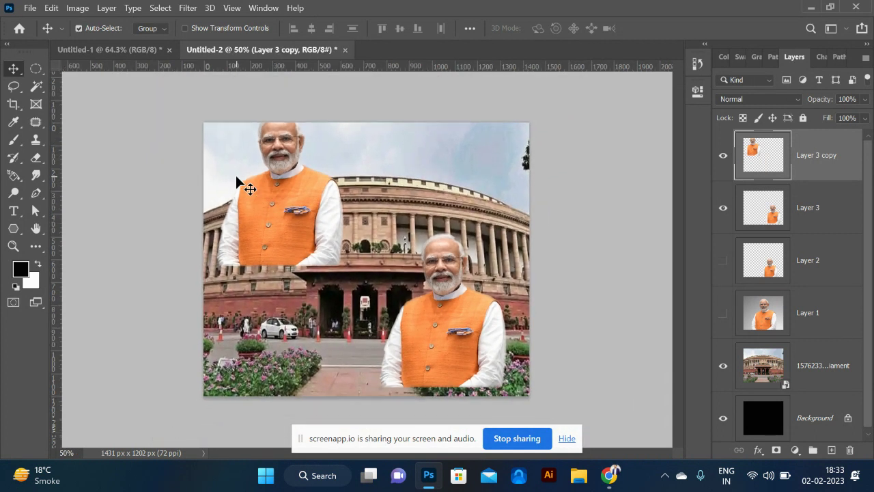
key(alt+Tab)
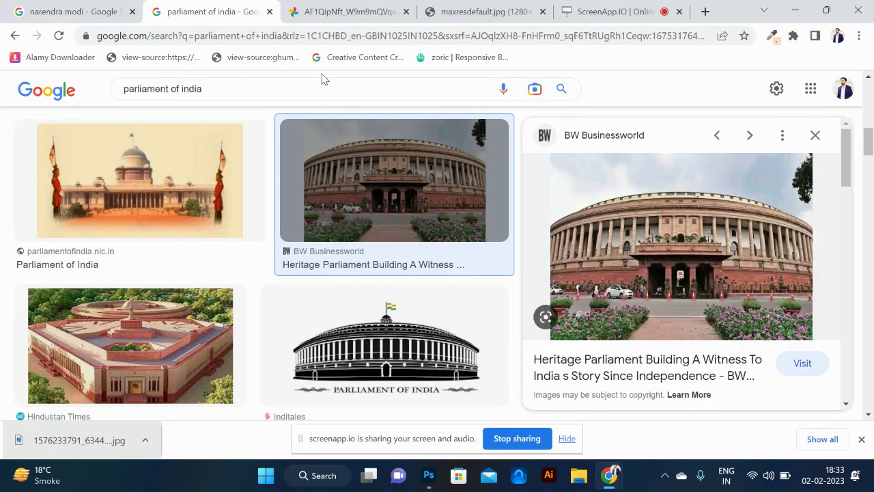
click(303, 37)
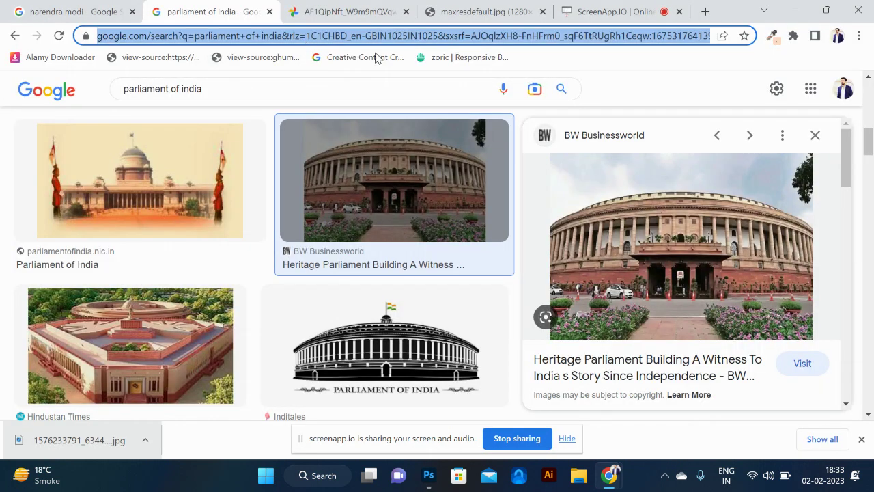
click(105, 200)
Try to copy the previewed palace image and paste it above the Parliament photo layer in Photoshop
right_click(650, 248)
right_click(616, 241)
click(685, 197)
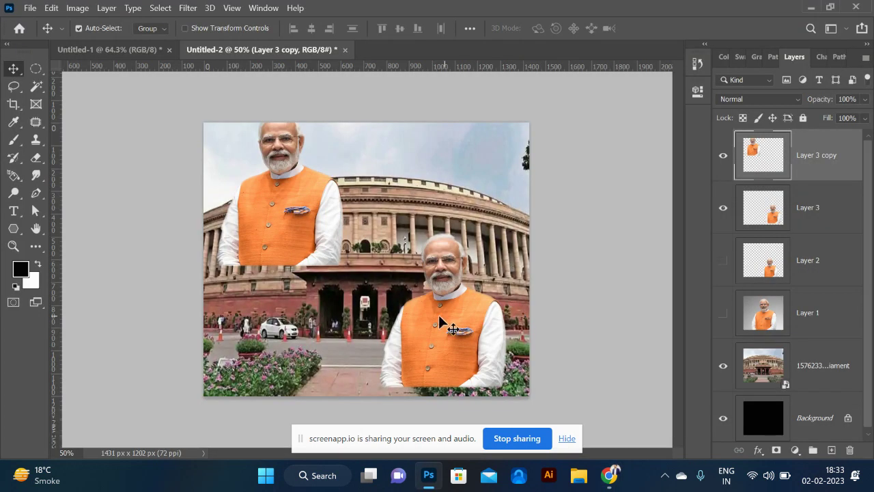
click(782, 363)
key(ctrl+v)
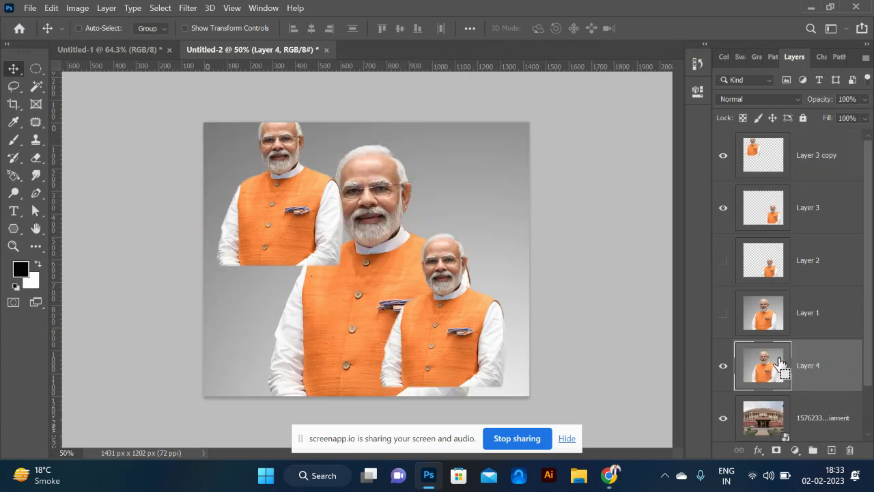
key(ctrl+z)
key(alt+Tab)
key(alt+Tab)
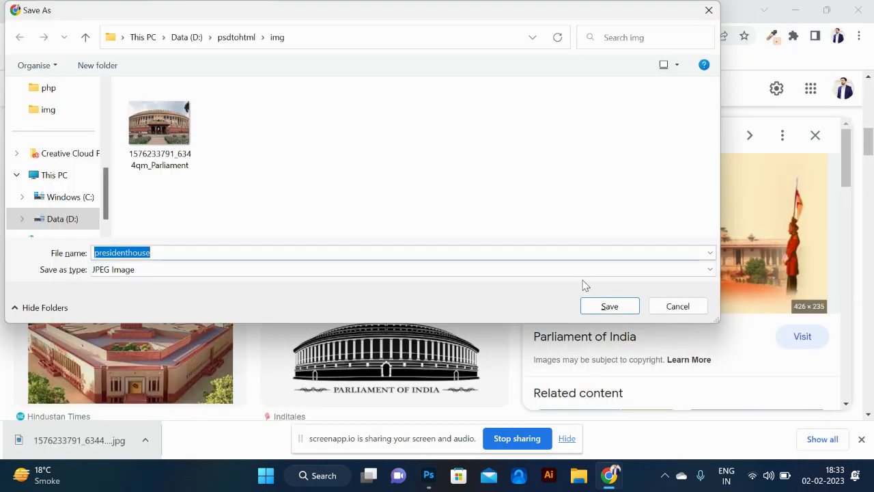
click(677, 305)
Open the previewed palace image in its own browser tab and copy it
right_click(680, 268)
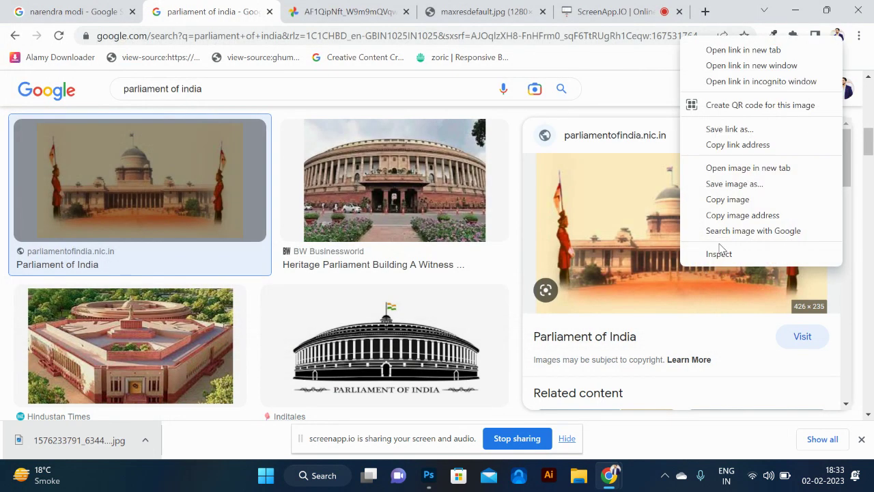
click(748, 168)
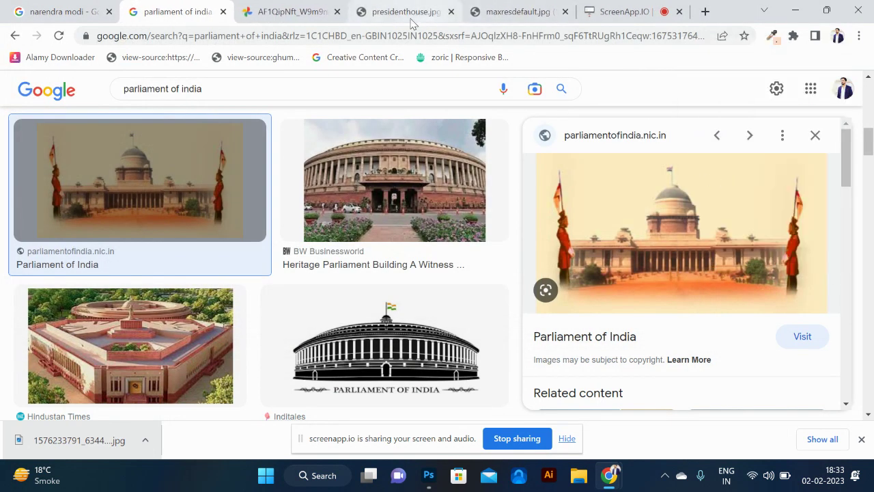
click(385, 23)
right_click(419, 212)
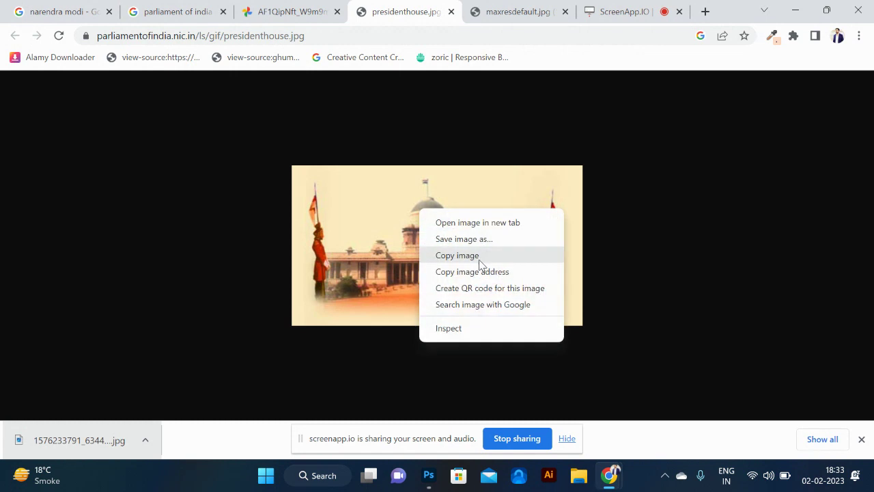
click(479, 257)
Switch to Photoshop, paste the palace image above the Parliament photo layer, and enlarge it to cover the whole canvas
key(alt+Tab)
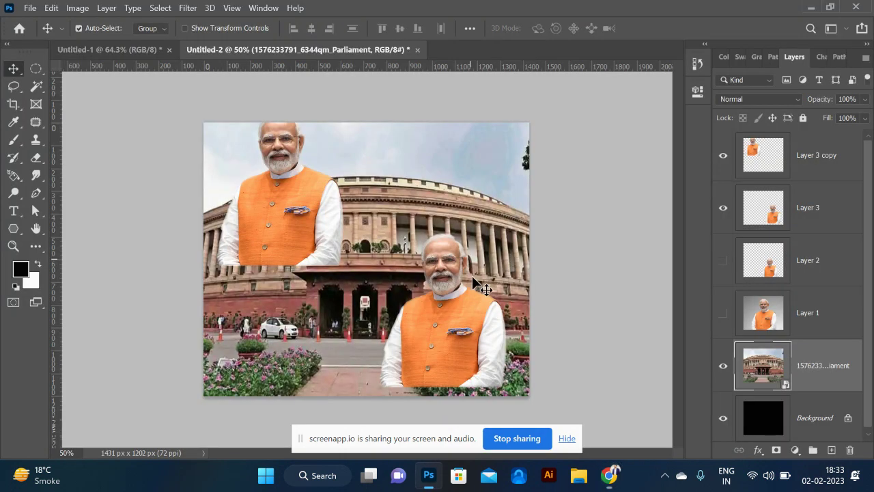
key(ctrl+v)
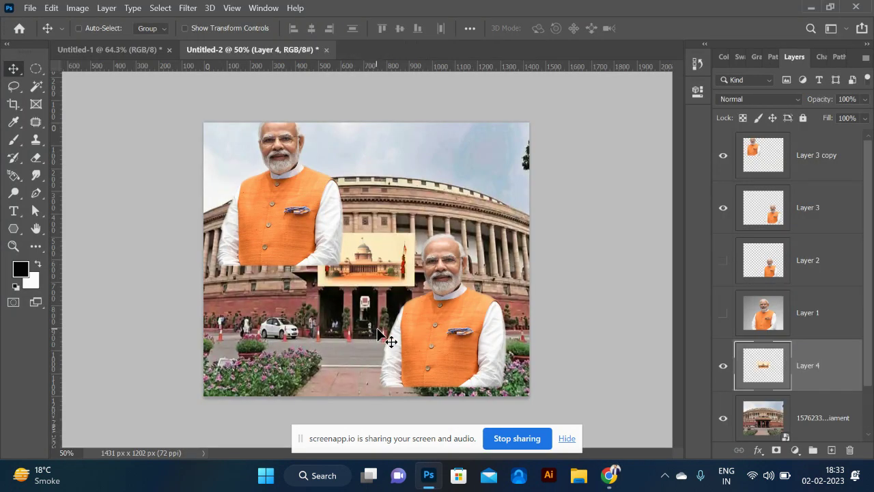
key(ctrl+t)
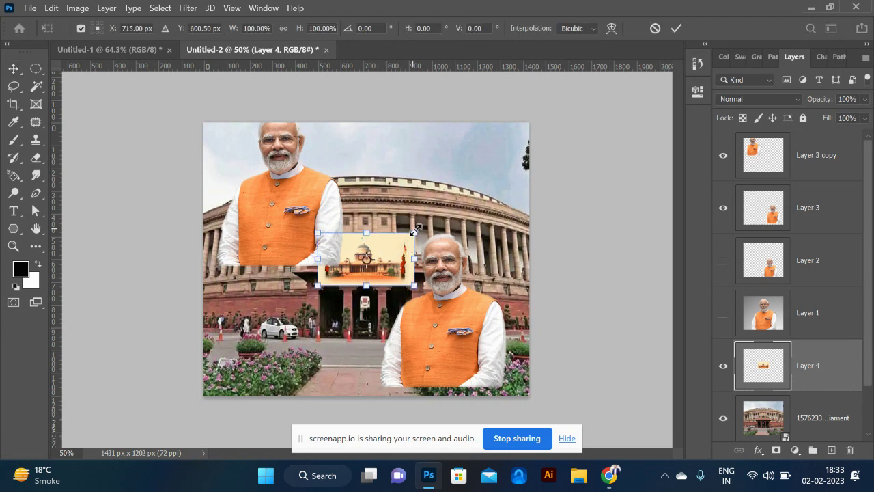
drag(415, 234, 695, 31)
drag(485, 202, 322, 319)
drag(585, 166, 624, 128)
drag(458, 162, 430, 179)
key(Return)
Move the lower-right portrait down to the canvas's bottom edge and delete the upper-left portrait copy
mouse_move(483, 337)
mouse_down()
mouse_move(503, 327)
mouse_move(492, 347)
mouse_up()
drag(307, 264, 308, 286)
key(Delete)
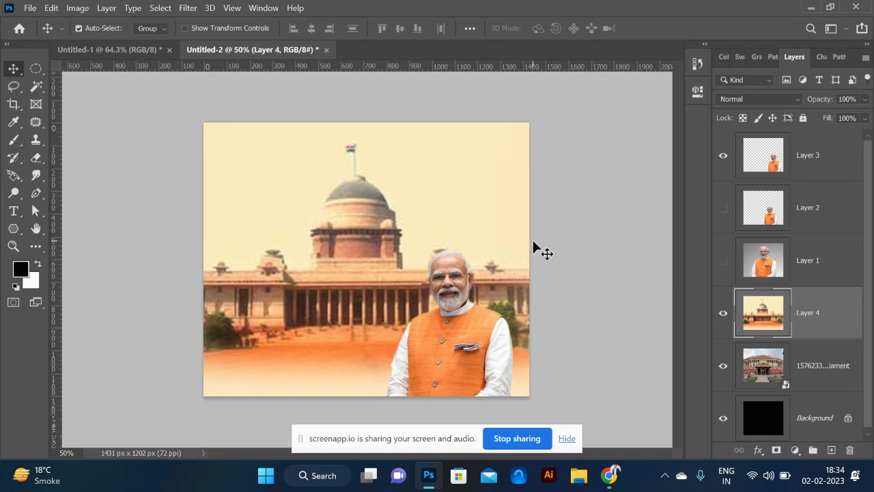
click(534, 248)
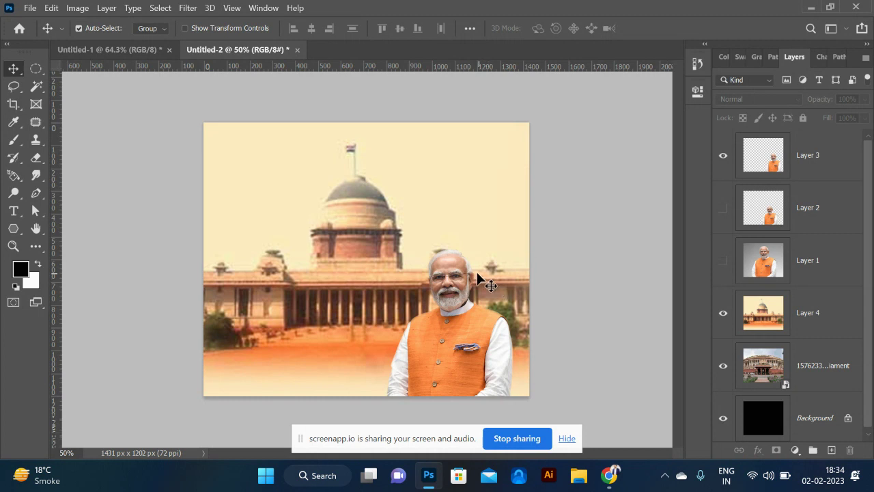
click(459, 311)
Close the presidenthouse.jpg tab in Chrome and shift the palace background slightly right in Photoshop
key(alt+Tab)
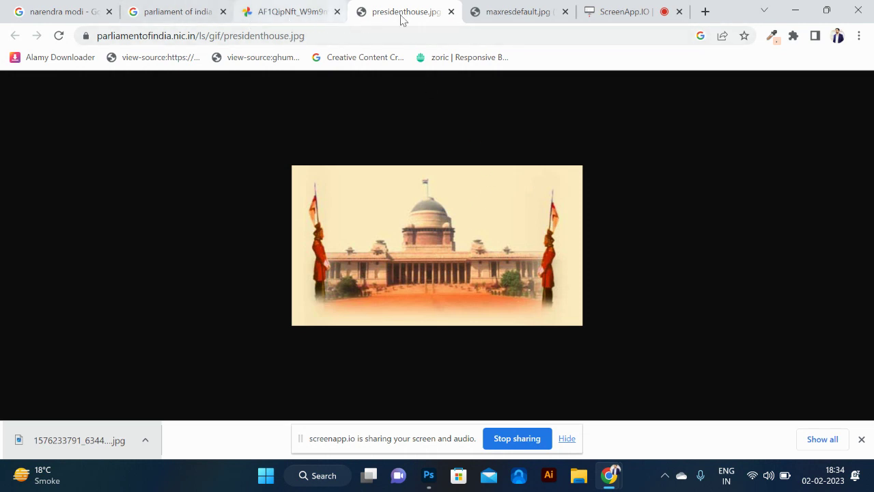
click(451, 13)
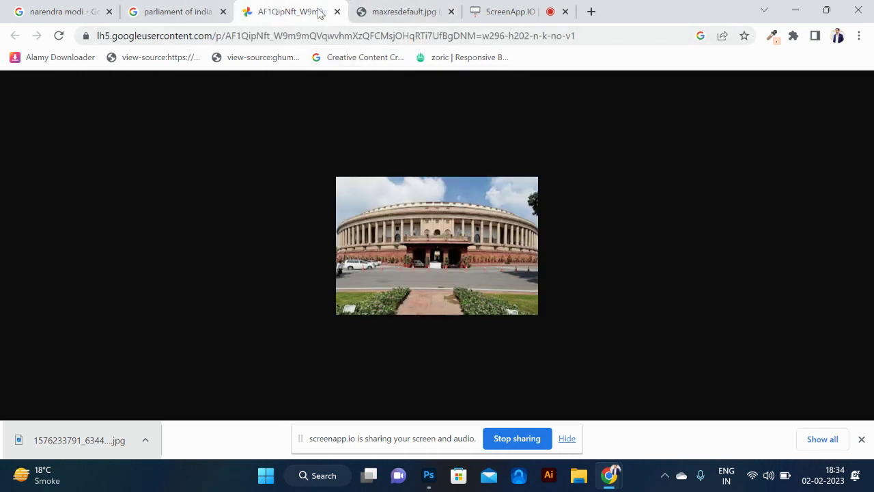
click(229, 34)
key(alt+Tab)
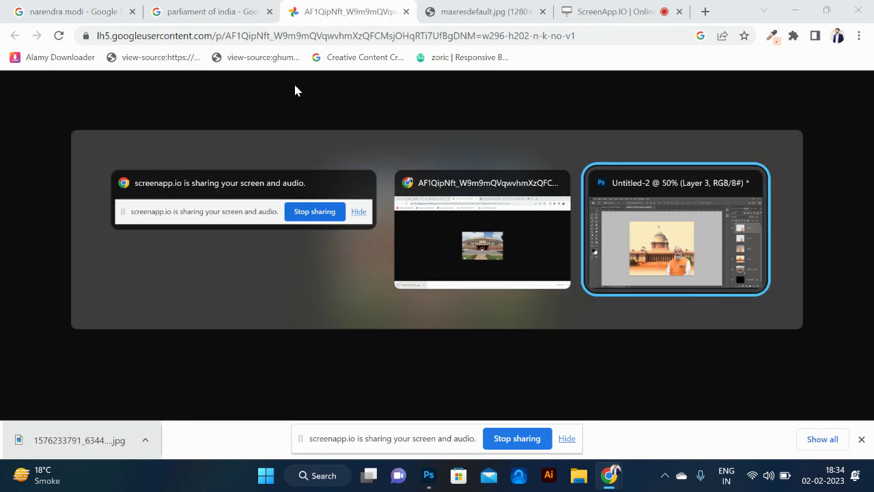
drag(385, 289, 390, 301)
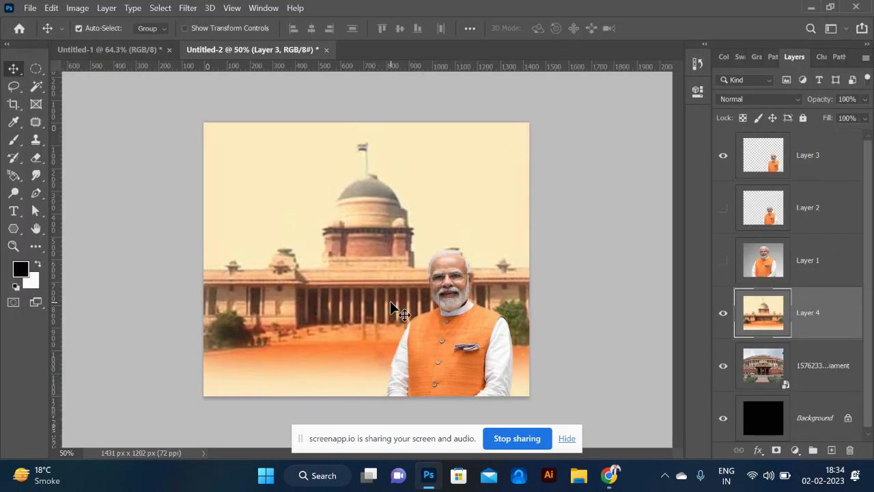
Switch to Chrome and run a Google image search for "pop out effect"
key(alt+Tab)
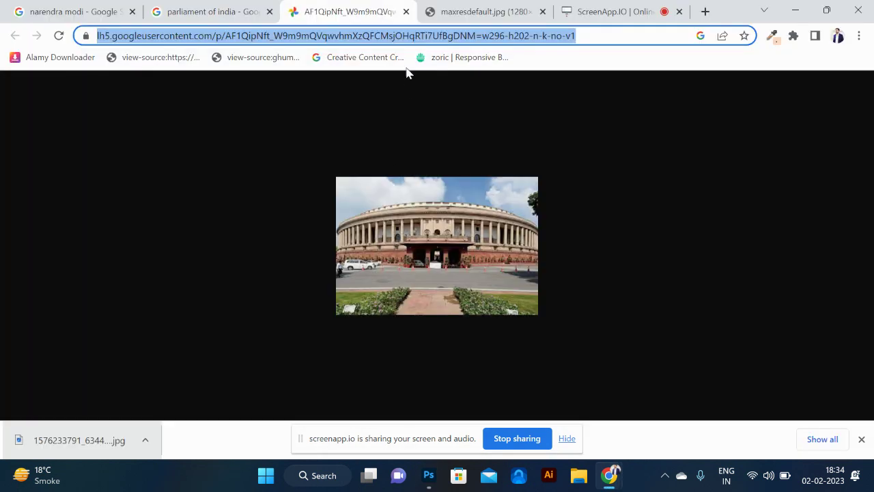
text(p)
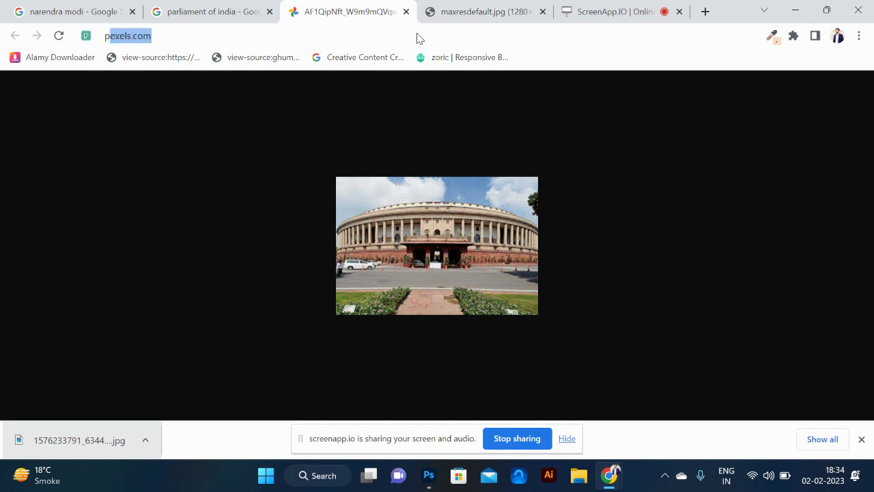
text(op out)
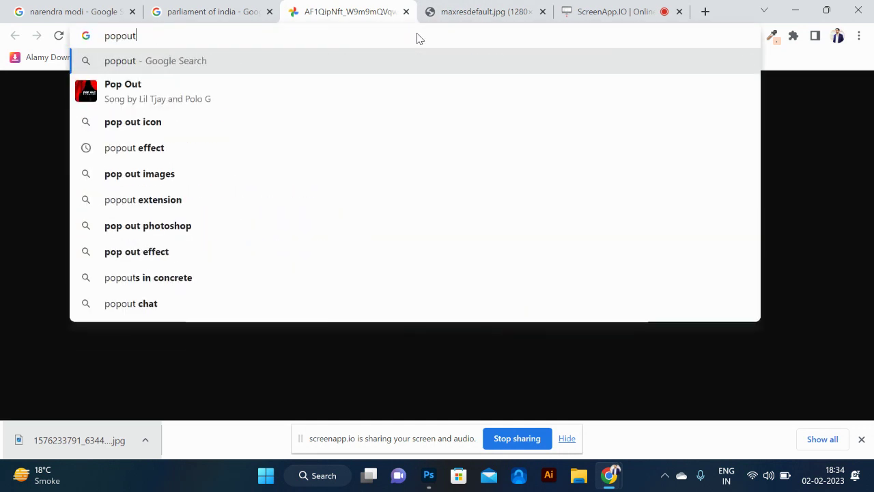
text( effect)
key(Down)
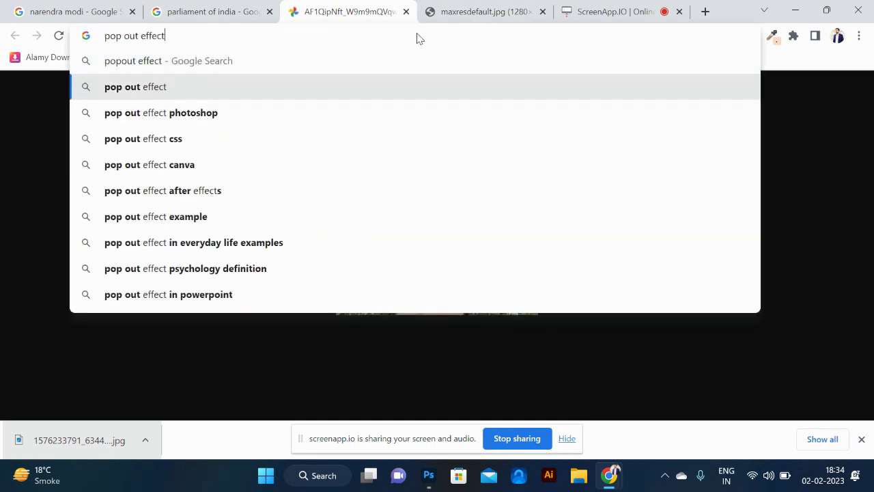
key(Return)
click(149, 150)
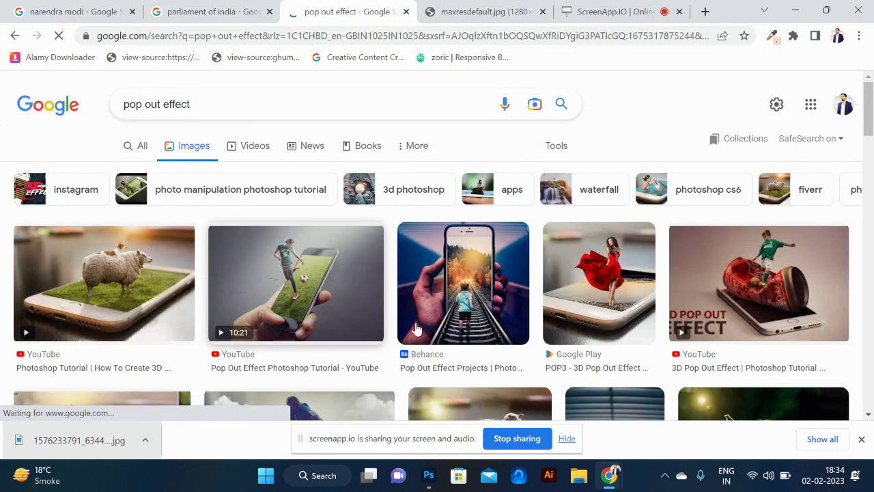
Browse the pop out effect image results and preview the zanuara.com example of two men on a yellow circle
scroll(355, 314, down, 6)
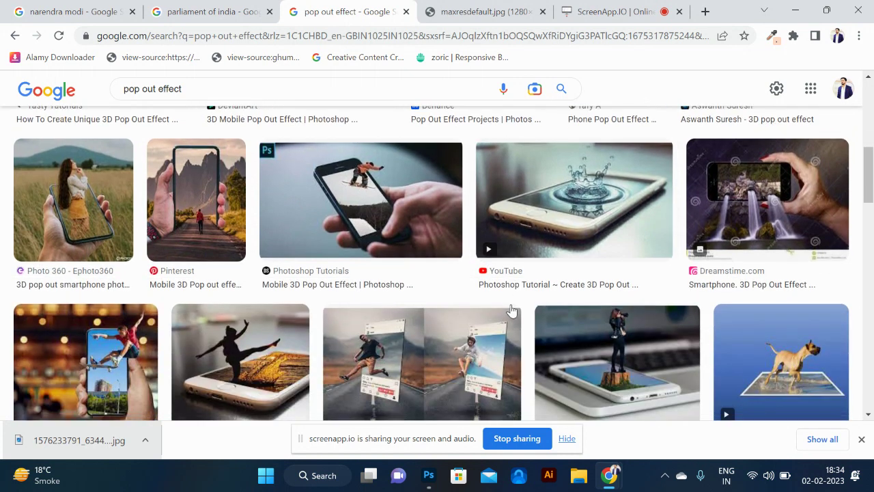
scroll(513, 309, down, 10)
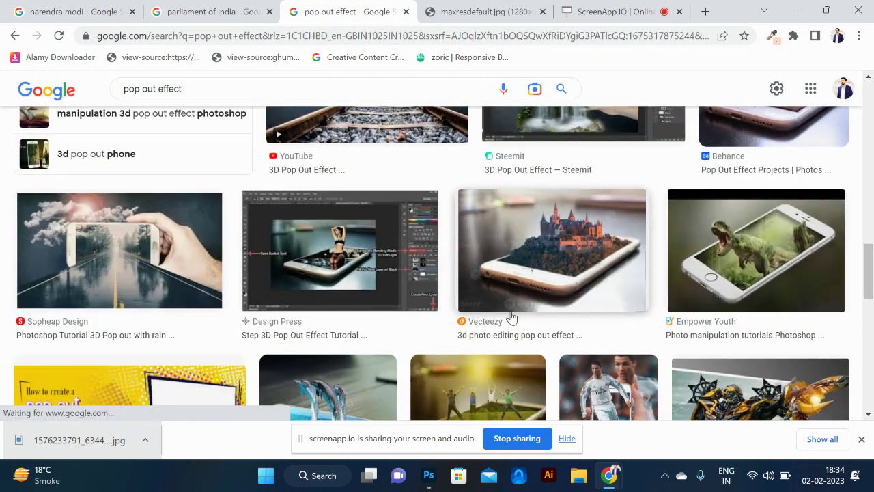
scroll(512, 318, down, 5)
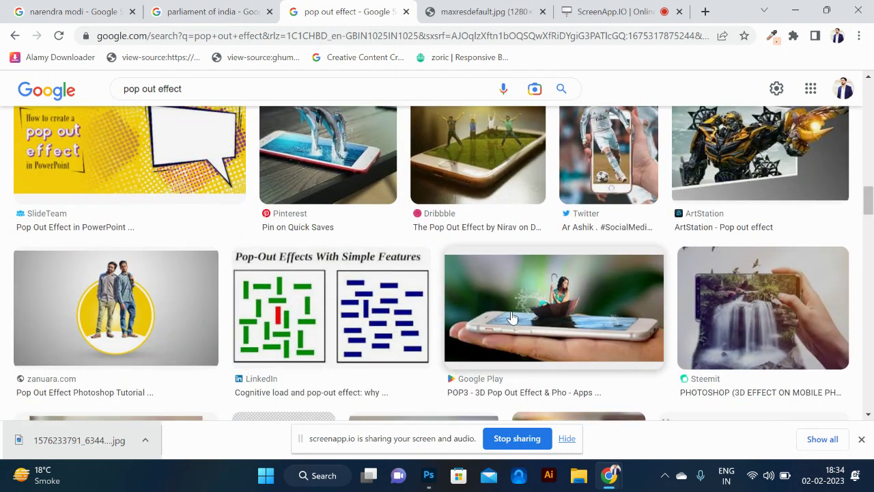
scroll(512, 317, down, 5)
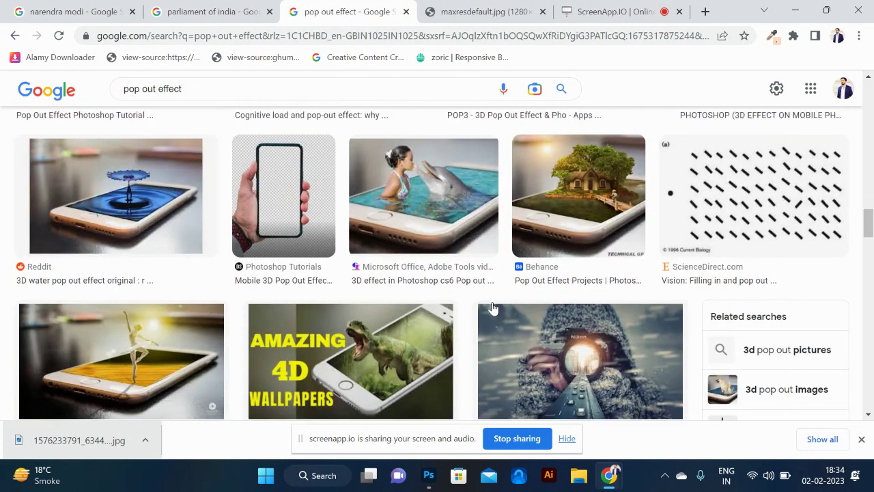
scroll(492, 311, down, 5)
scroll(485, 313, up, 10)
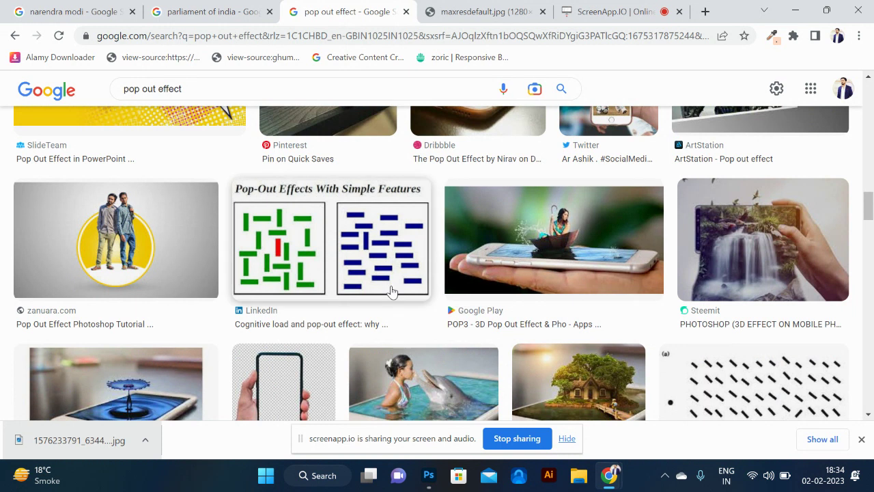
click(100, 246)
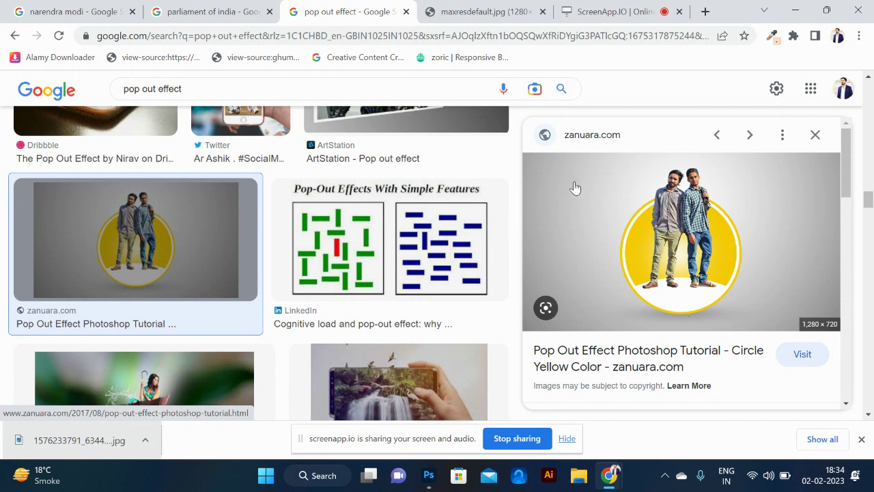
Switch to Photoshop, sample the cream colour from the palace image's sky, and fill Layer 4 with it
key(alt+Tab)
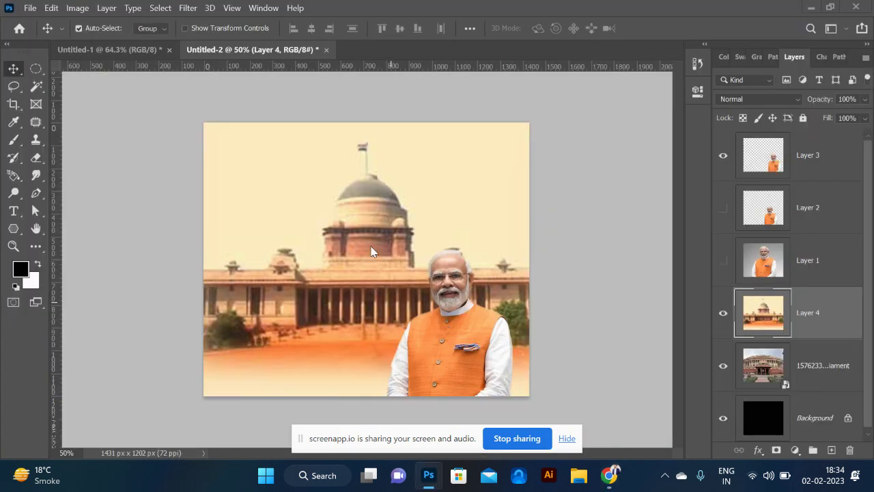
key(i)
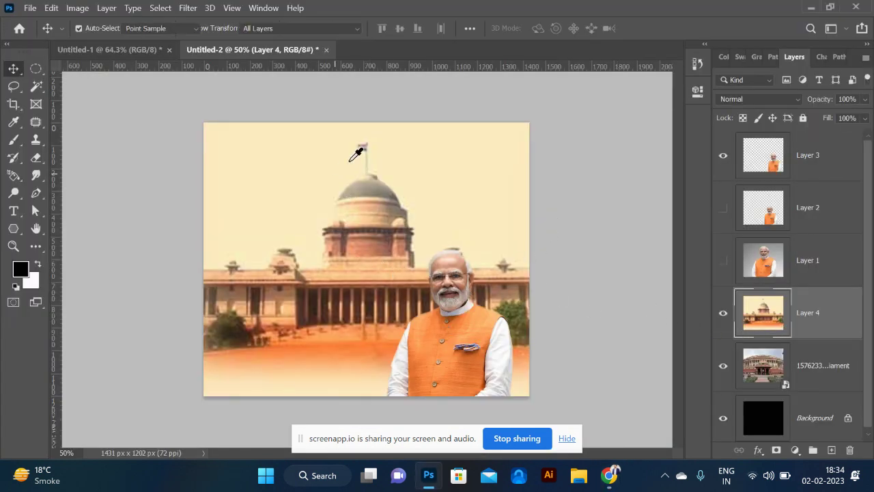
click(433, 154)
click(789, 378)
click(793, 325)
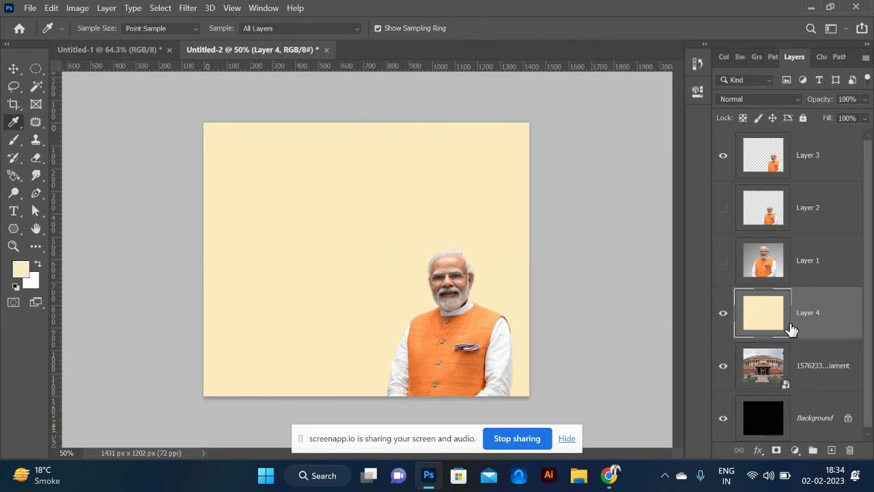
Move the Layer 3 portrait up and left towards the middle of the cream background
click(14, 85)
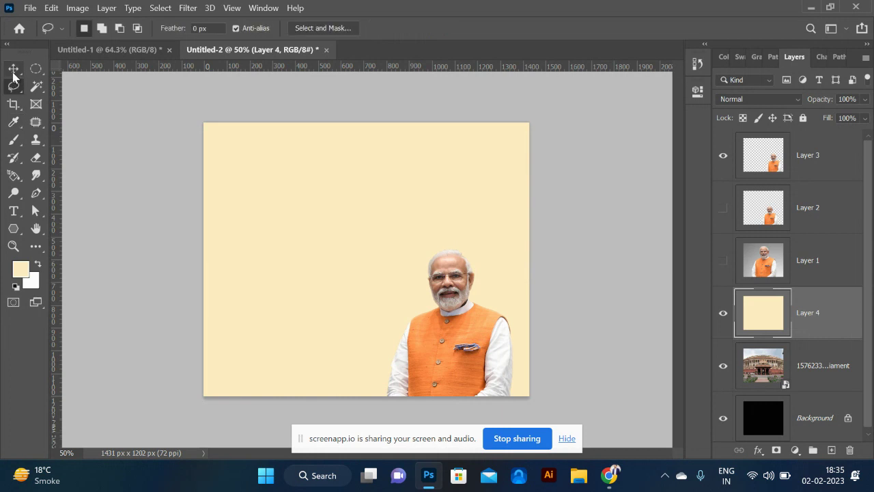
click(13, 68)
mouse_move(458, 342)
mouse_down()
mouse_move(422, 315)
mouse_move(424, 287)
mouse_up()
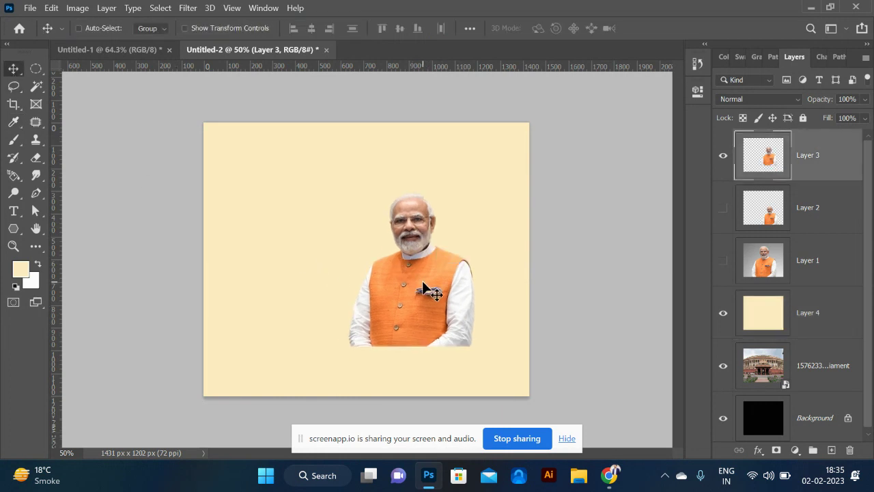
scroll(437, 287, up, 3)
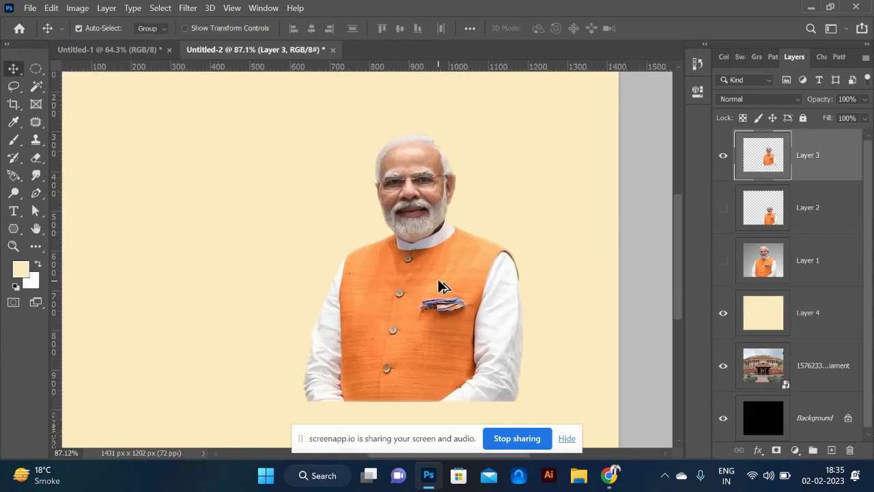
Make a circular selection around the portrait from the forehead to the hands and add a new layer directly below Layer 3
click(37, 72)
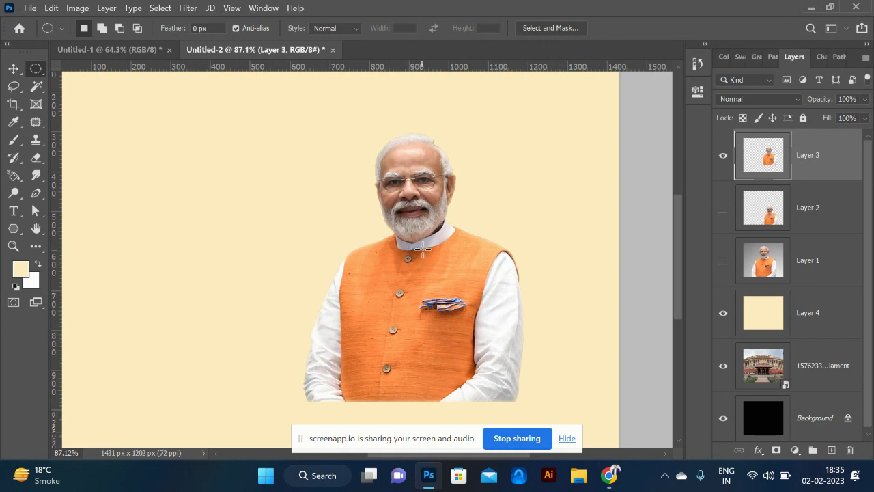
drag(418, 253, 619, 371)
mouse_move(436, 250)
mouse_down()
mouse_move(426, 242)
mouse_move(428, 265)
mouse_up()
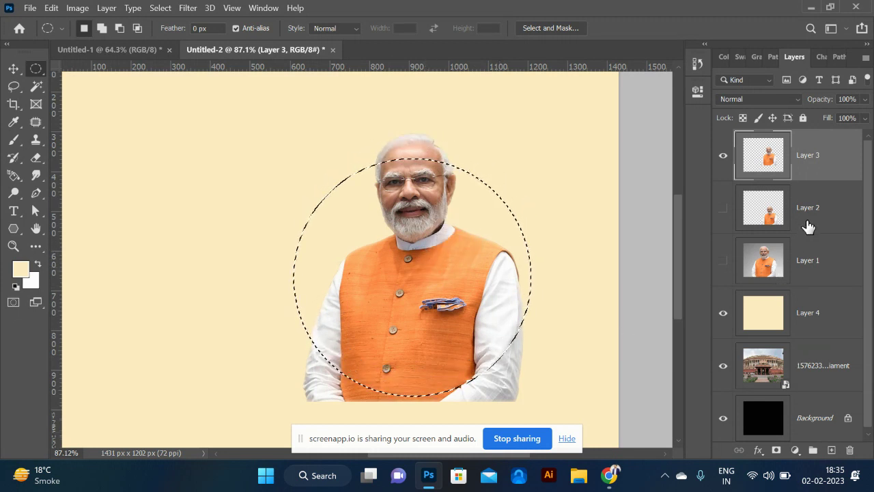
click(808, 227)
click(831, 450)
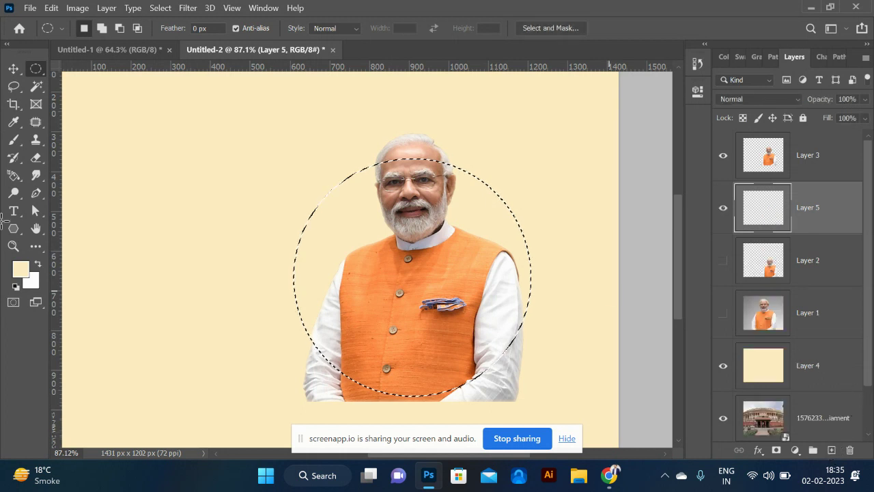
Sample light orange from the vest as the background colour, fill the circular selection with it on the new layer, and deselect
click(30, 280)
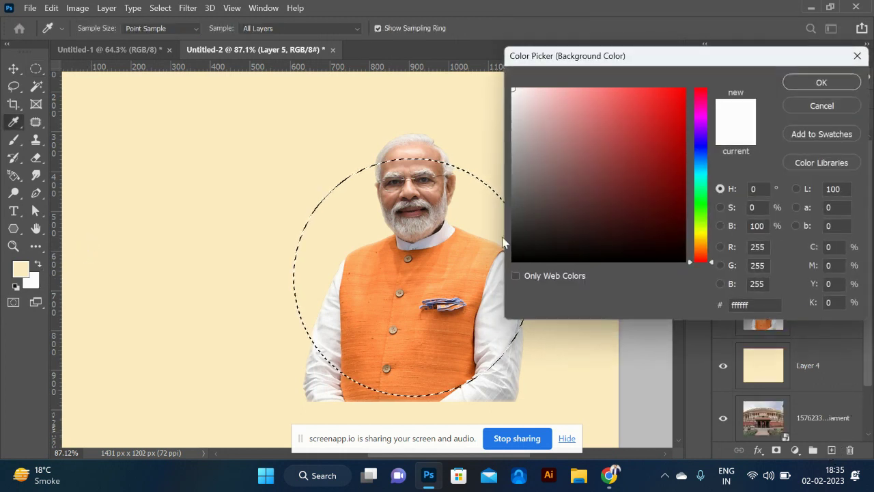
click(430, 287)
click(820, 83)
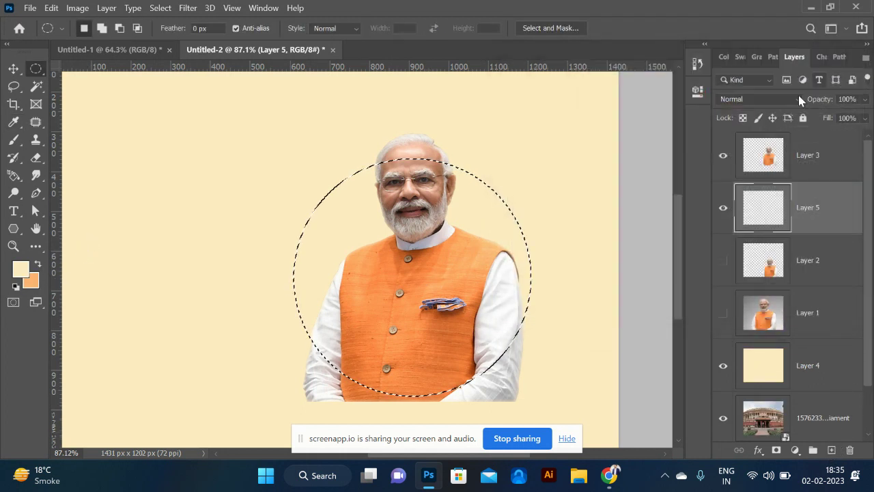
key(ctrl+BackSpace)
key(ctrl+d)
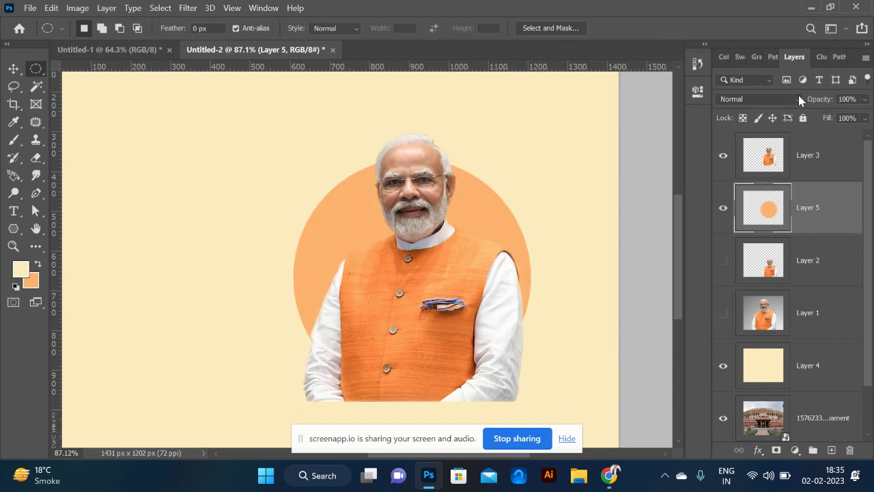
Set the foreground colour to green 147a18, refill the circle behind the portrait with it, and deselect
click(19, 269)
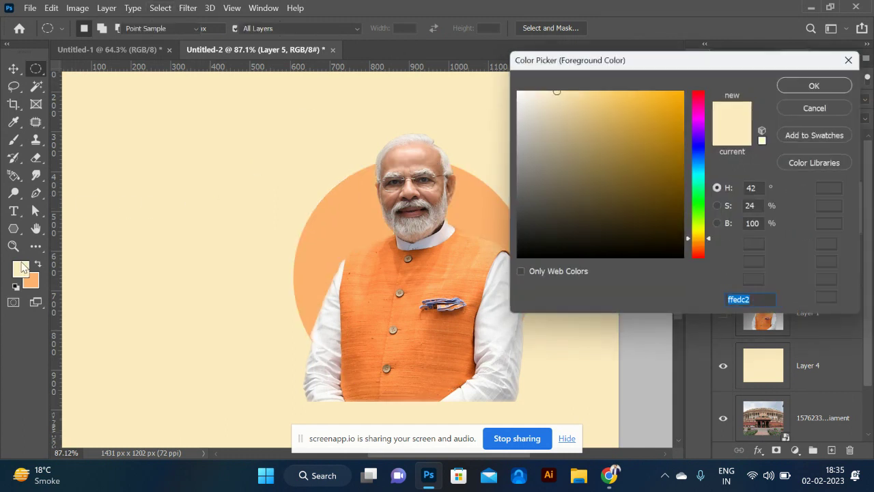
click(700, 202)
click(662, 174)
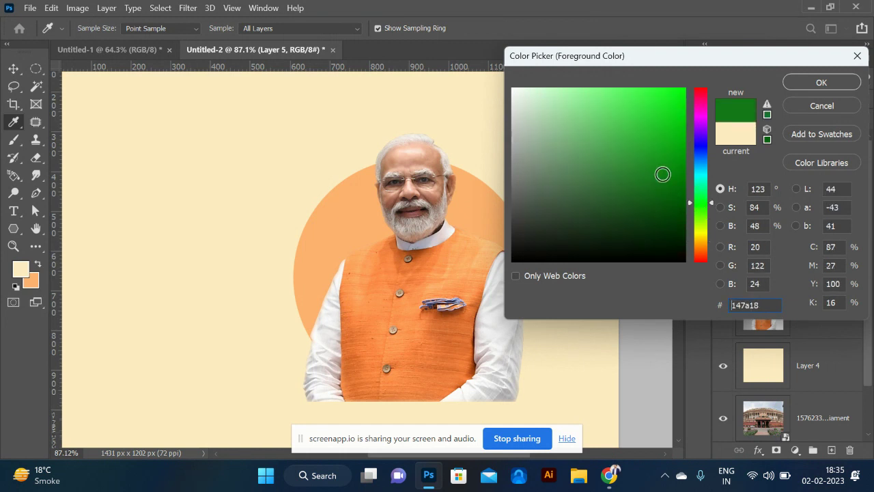
click(802, 87)
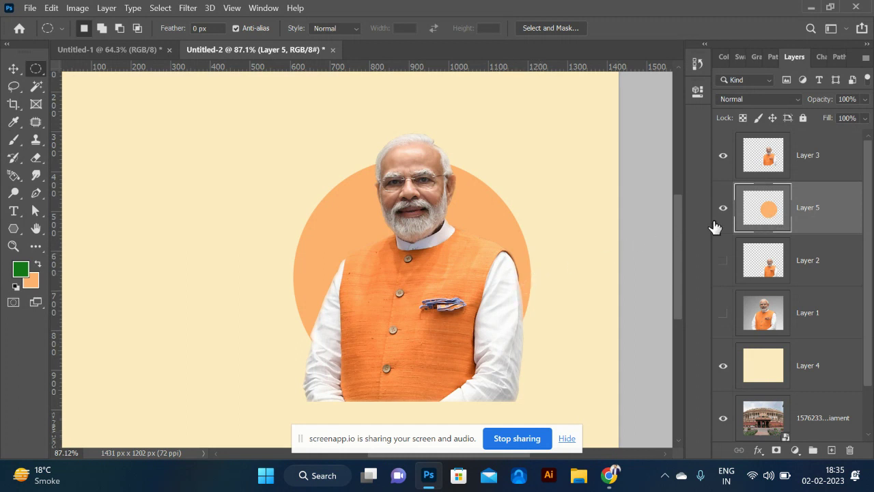
ctrl+click(768, 210)
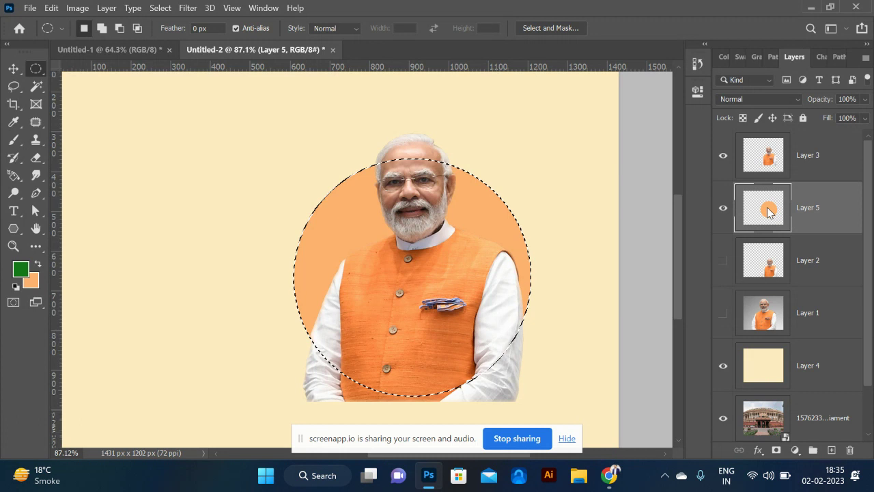
key(alt+BackSpace)
key(ctrl+d)
Scale the green circle down slightly and centre it behind the portrait's torso
click(14, 69)
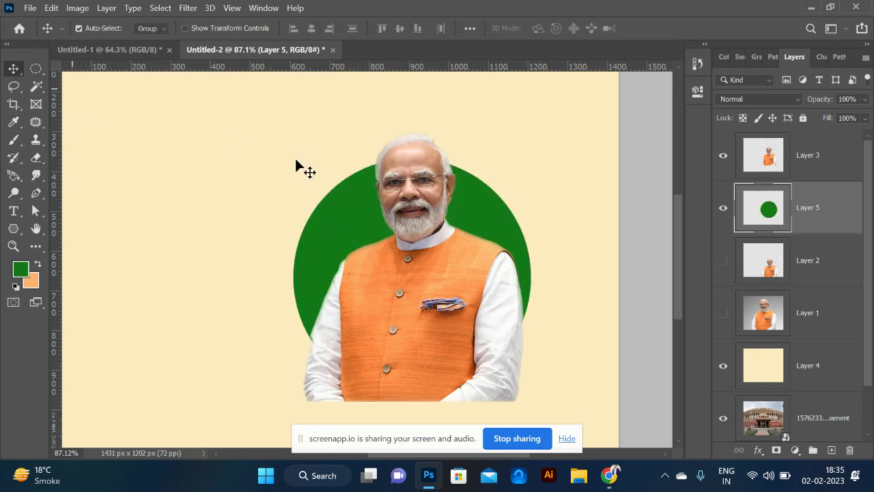
mouse_move(475, 213)
mouse_down()
mouse_move(486, 227)
mouse_move(486, 212)
mouse_move(487, 220)
mouse_up()
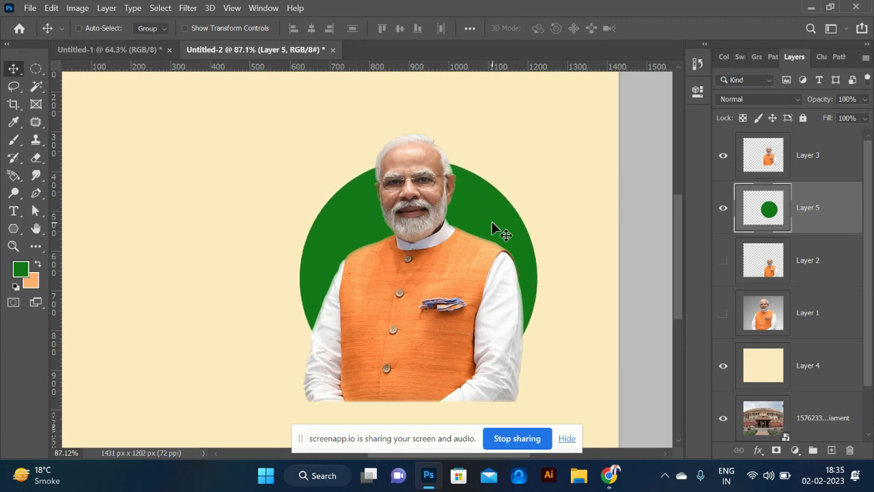
key(ctrl+t)
drag(542, 158, 529, 180)
drag(486, 217, 495, 215)
key(Return)
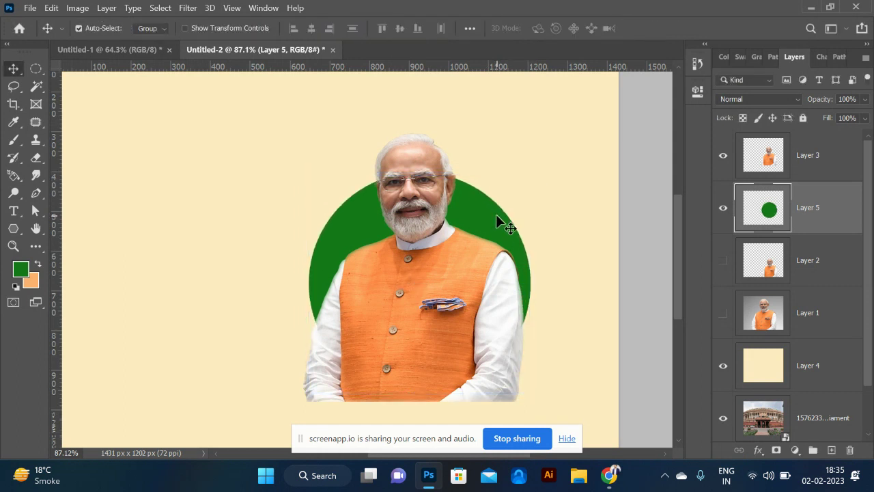
Clip the Layer 3 portrait to the green circle with a clipping mask
click(463, 287)
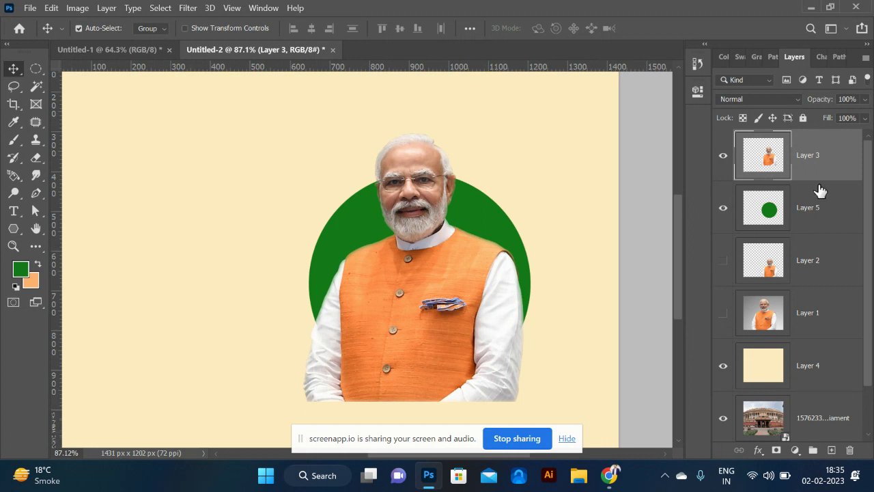
key(ctrl+alt+g)
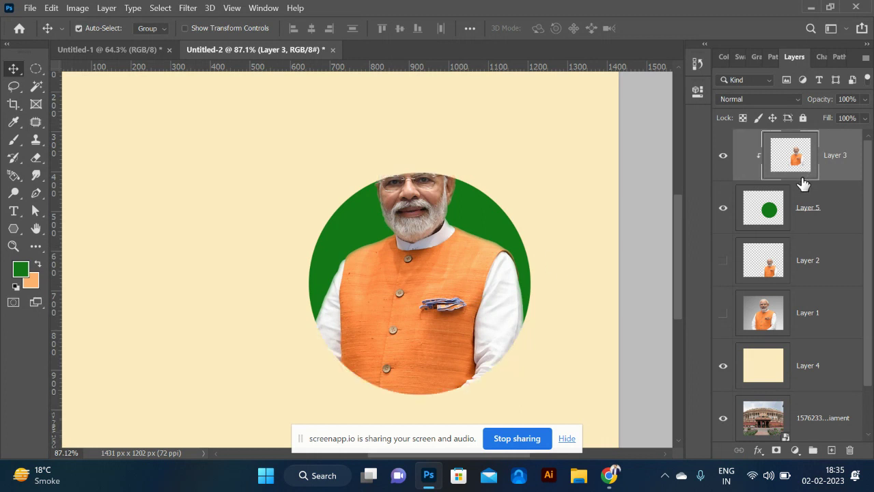
key(ctrl+alt+g)
right_click(829, 166)
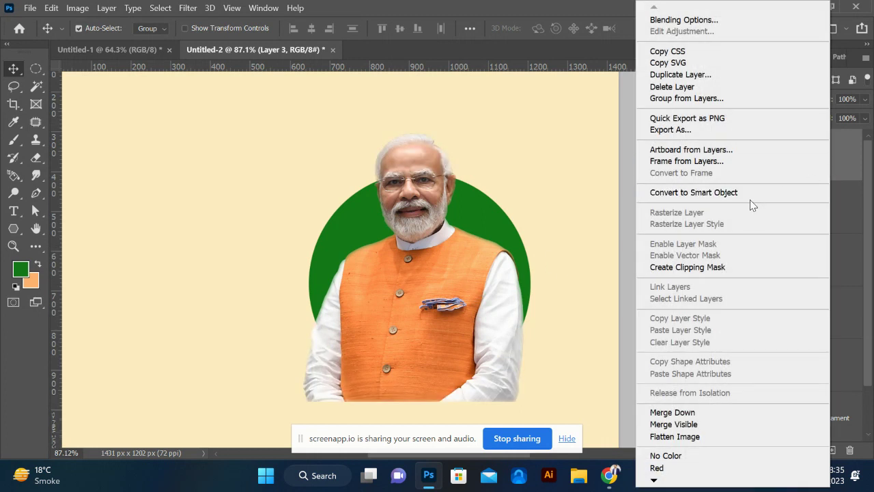
click(724, 267)
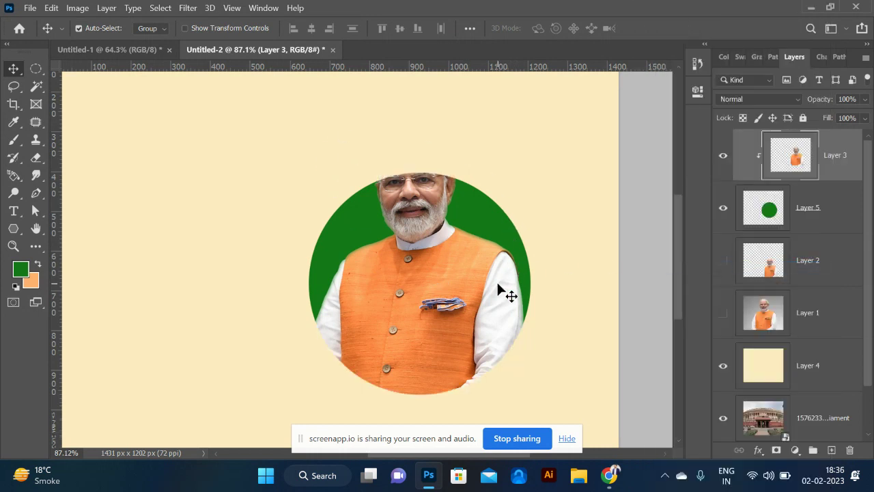
Select the head area of Layer 3 with a rectangular marquee and copy it to a new unclipped layer above
click(38, 71)
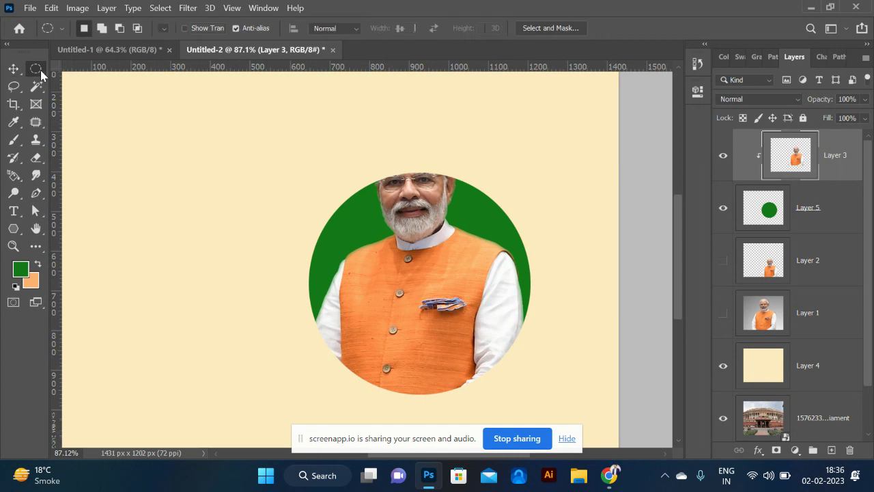
right_click(41, 75)
click(88, 67)
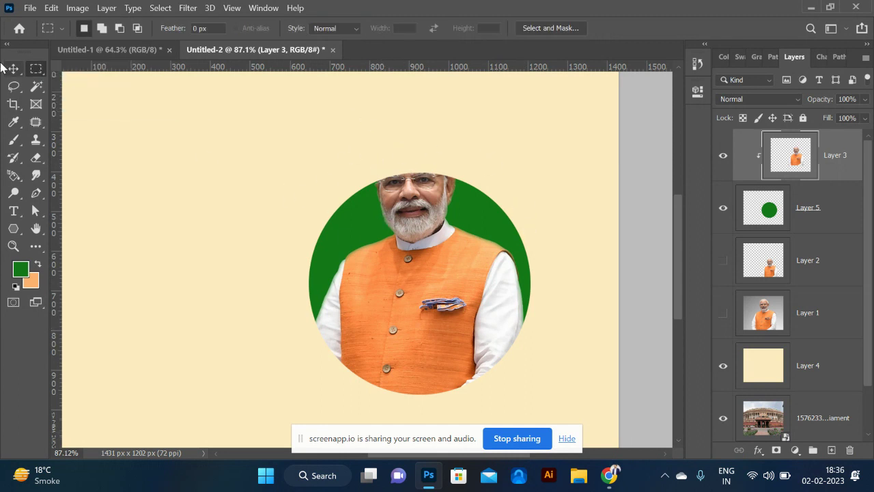
drag(355, 100, 492, 234)
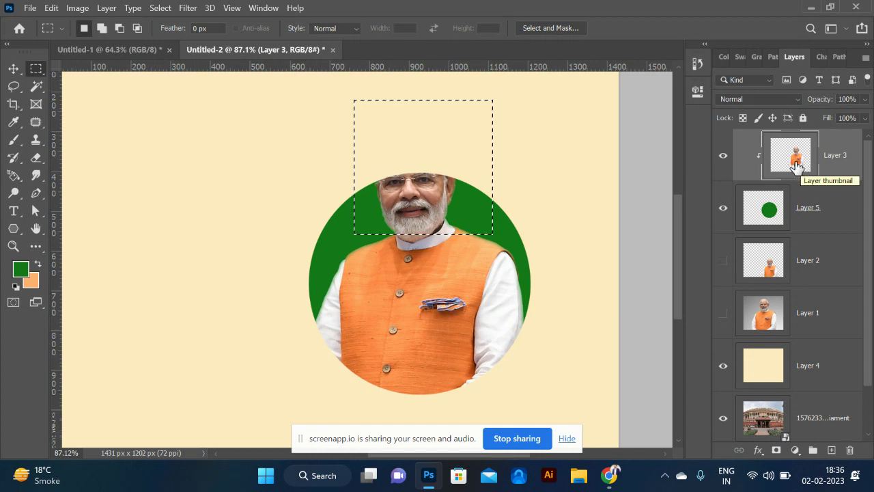
key(ctrl+j)
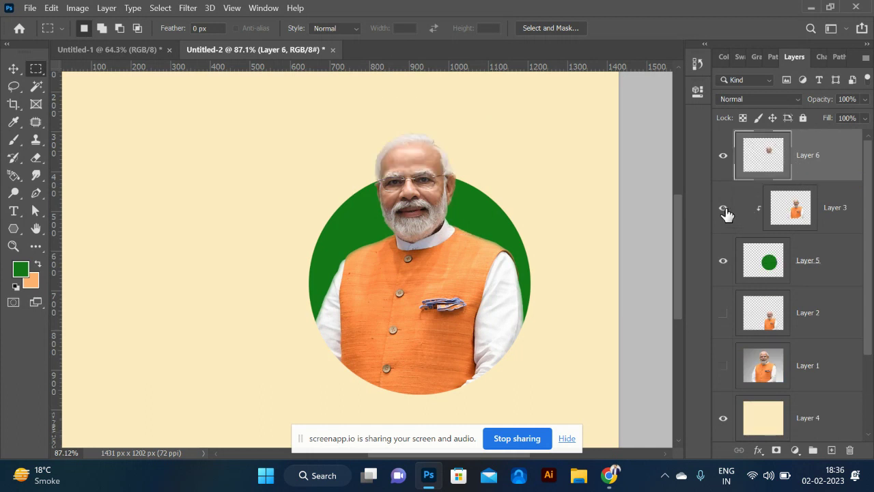
mouse_move(726, 213)
mouse_down()
mouse_move(723, 256)
mouse_move(724, 218)
mouse_up()
Load the green circle as a selection and scale the selection outline from its centre to about 110%
click(15, 68)
click(500, 233)
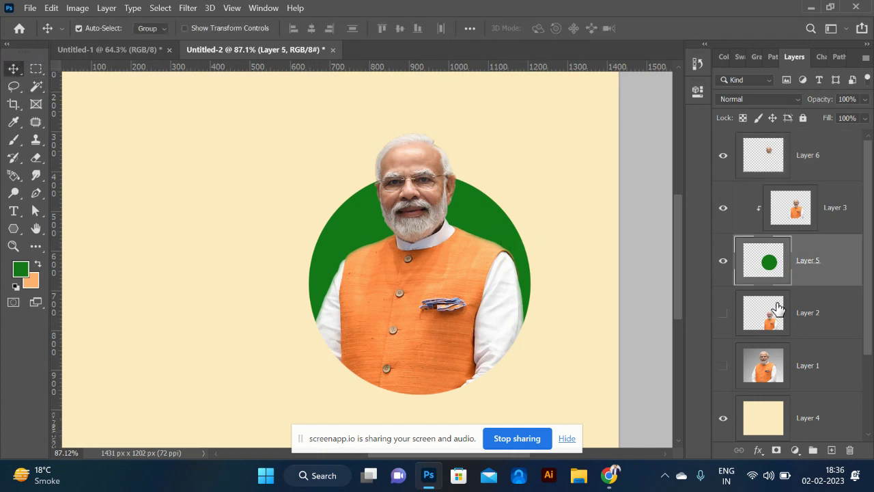
ctrl+click(775, 264)
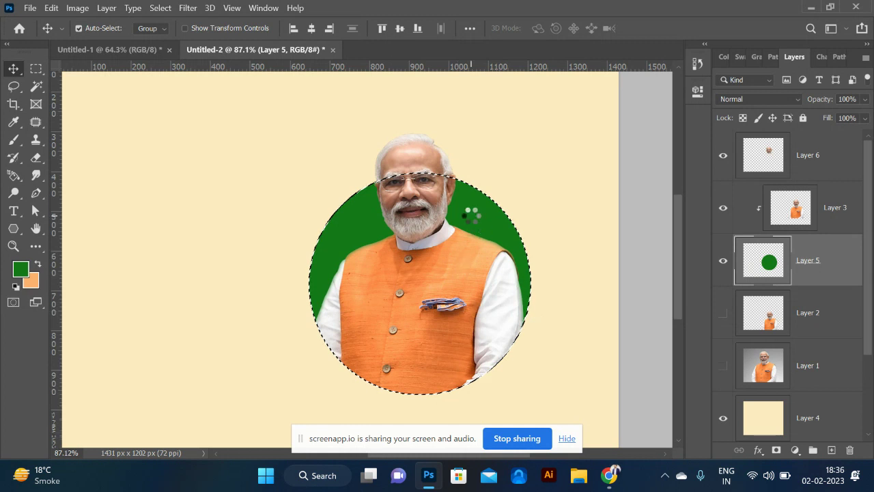
click(36, 68)
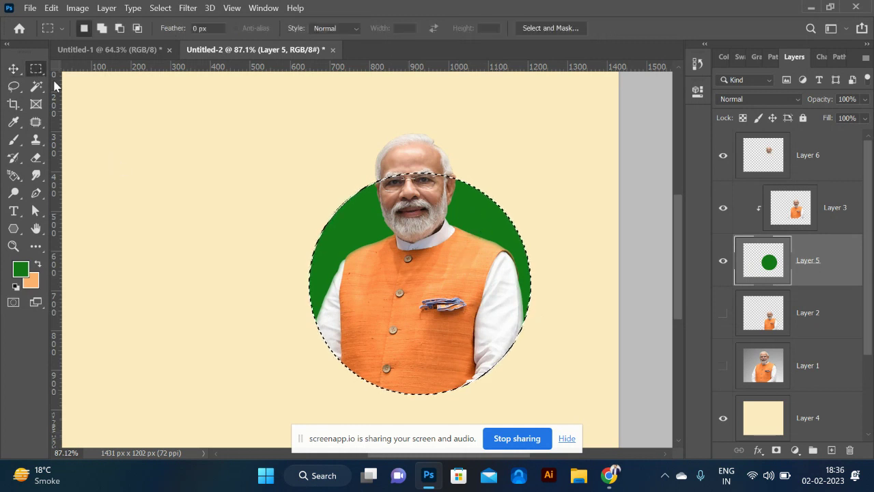
right_click(463, 202)
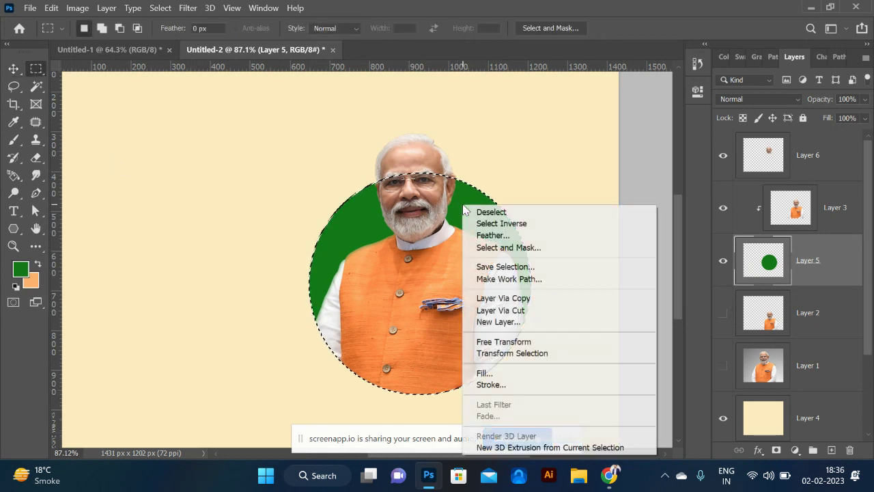
click(540, 353)
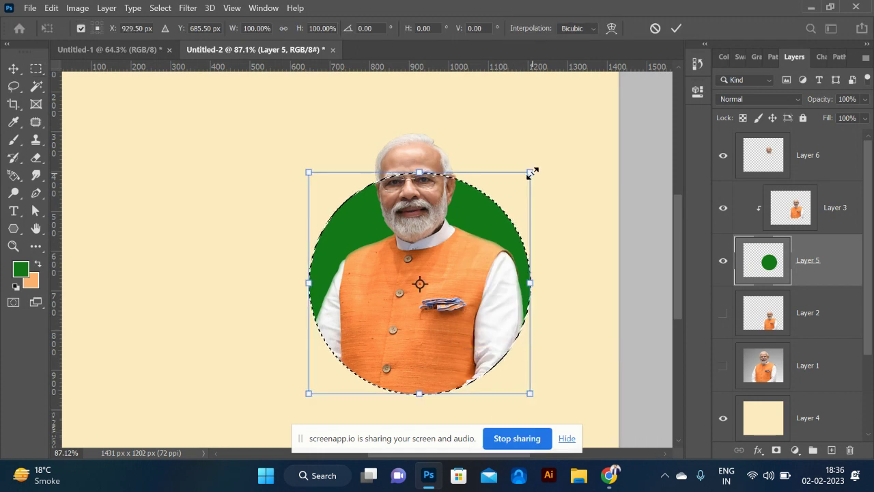
mouse_move(532, 173)
mouse_down()
mouse_move(557, 156)
mouse_move(543, 167)
mouse_up()
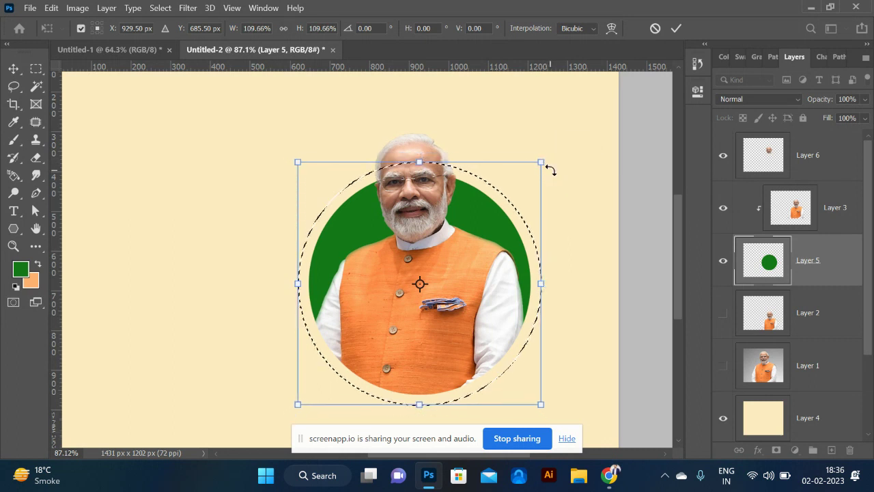
key(Return)
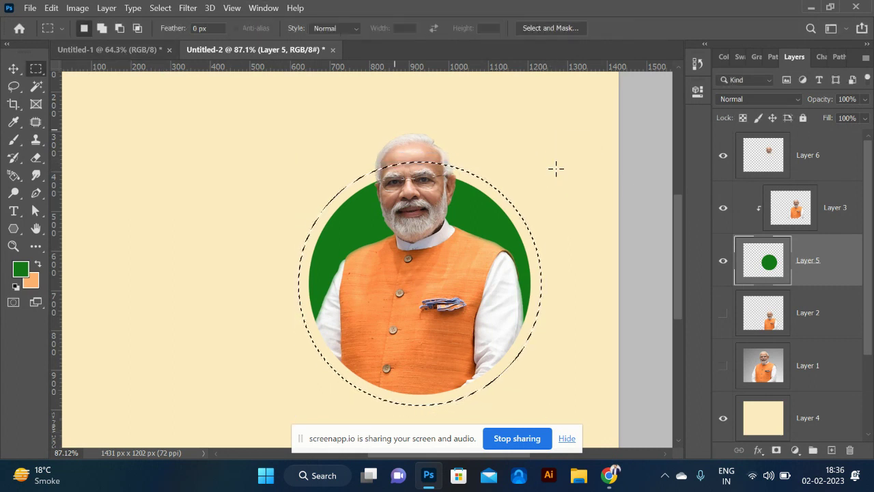
Add a new empty layer between Layer 2 and the green circle's layer, keeping the enlarged selection
click(51, 8)
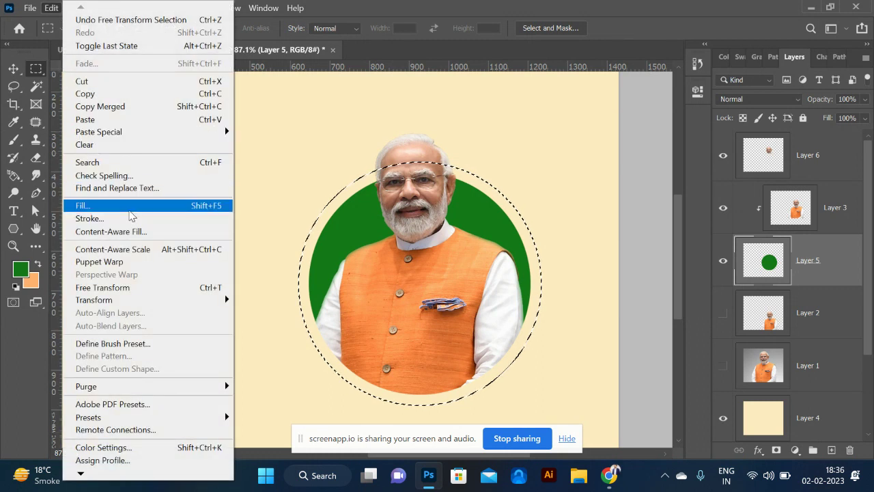
click(777, 328)
click(779, 314)
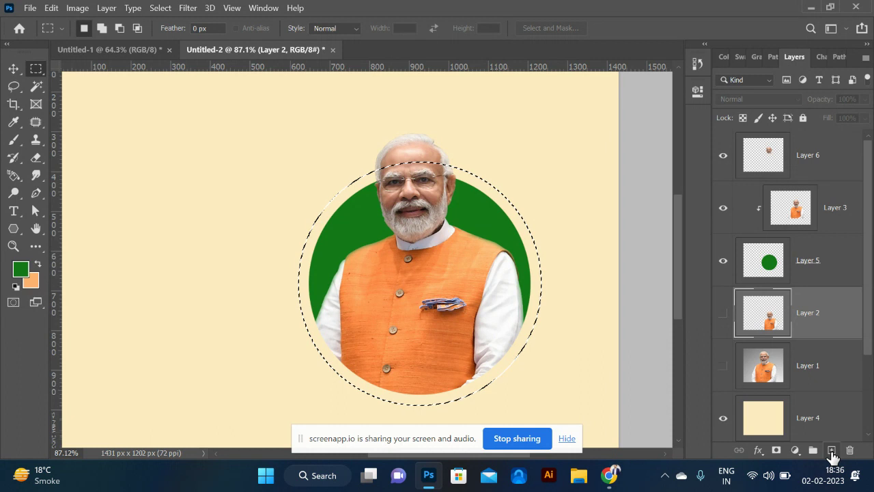
click(832, 451)
Stroke the enlarged circular selection on the new layer with a 5 px near-black (#141614) inside line, and deselect
click(51, 9)
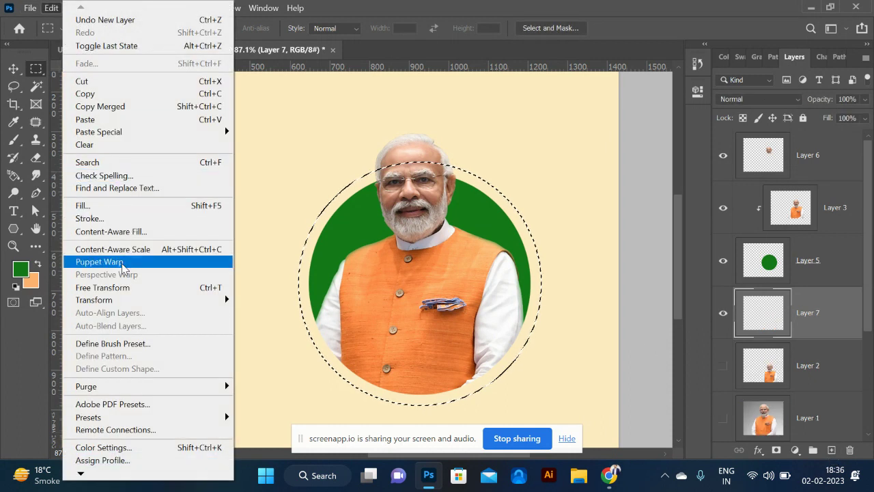
click(90, 217)
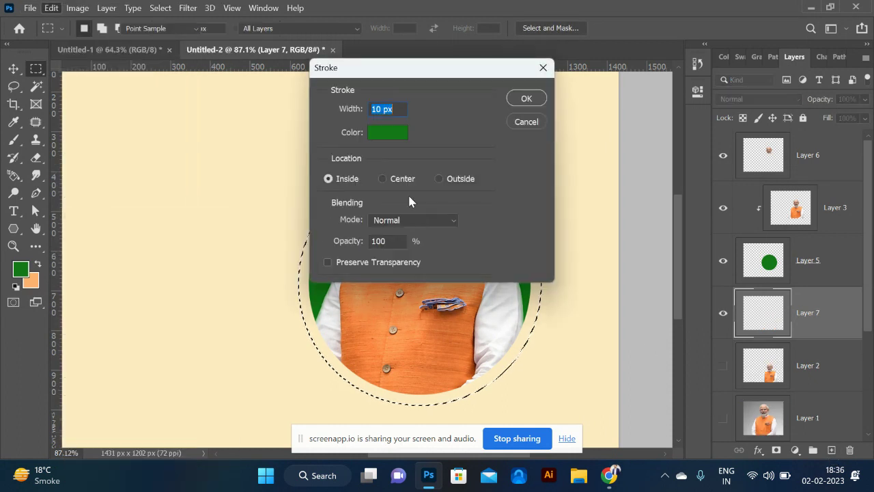
click(386, 135)
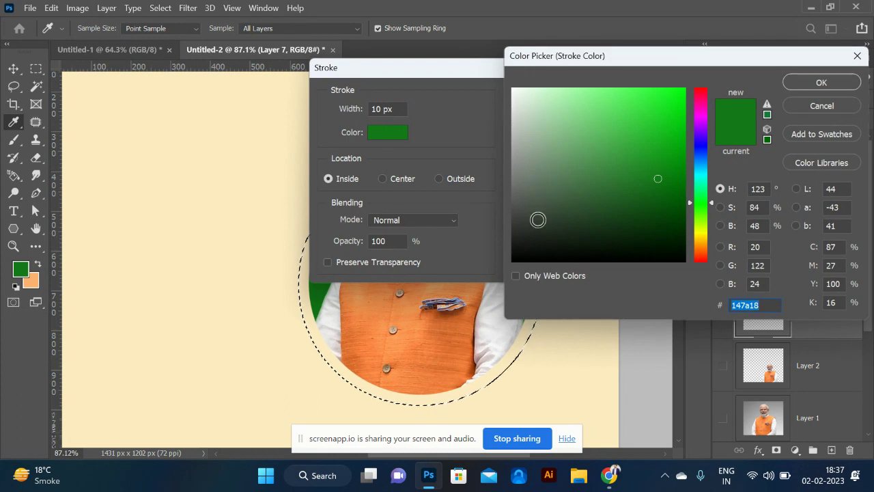
click(525, 247)
click(807, 87)
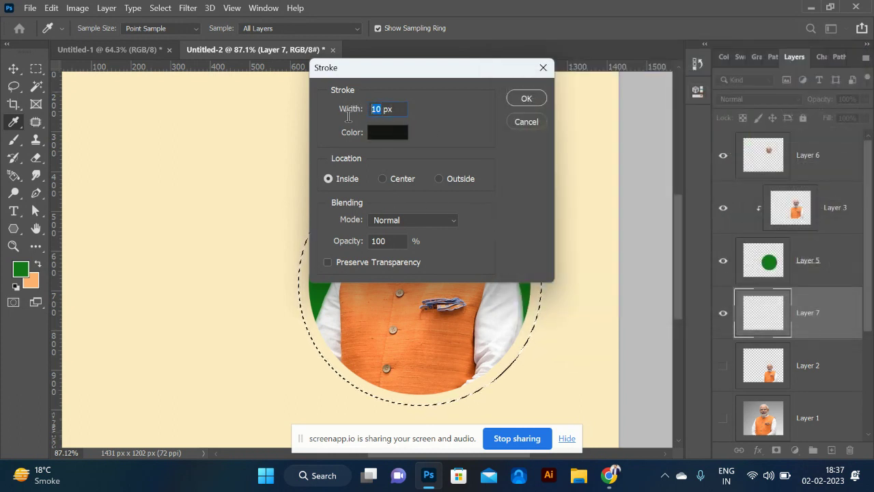
text(5)
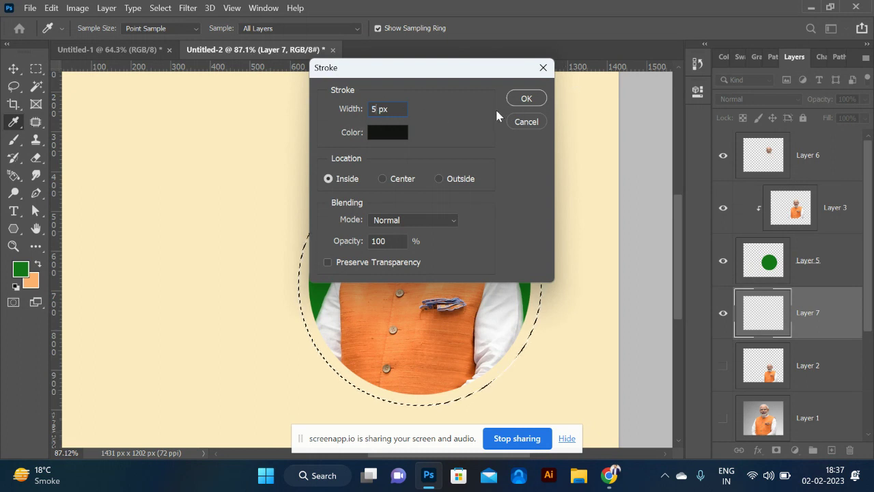
click(524, 99)
key(ctrl+d)
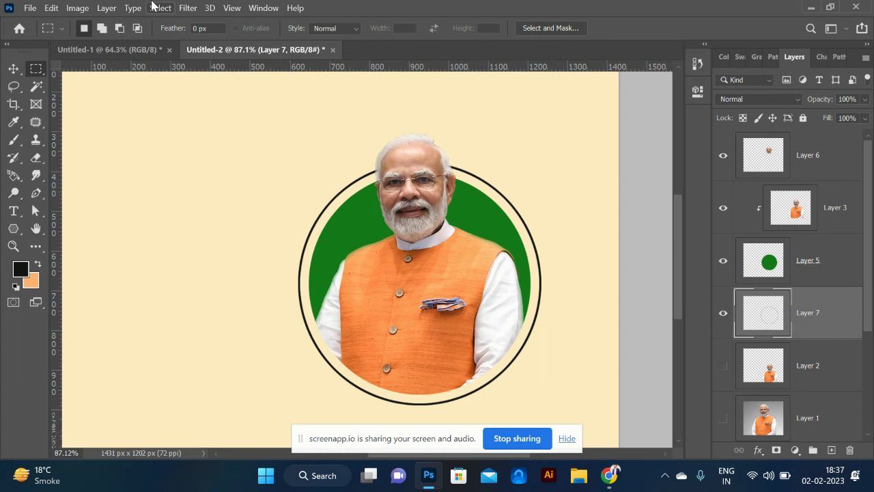
key(ctrl+minus)
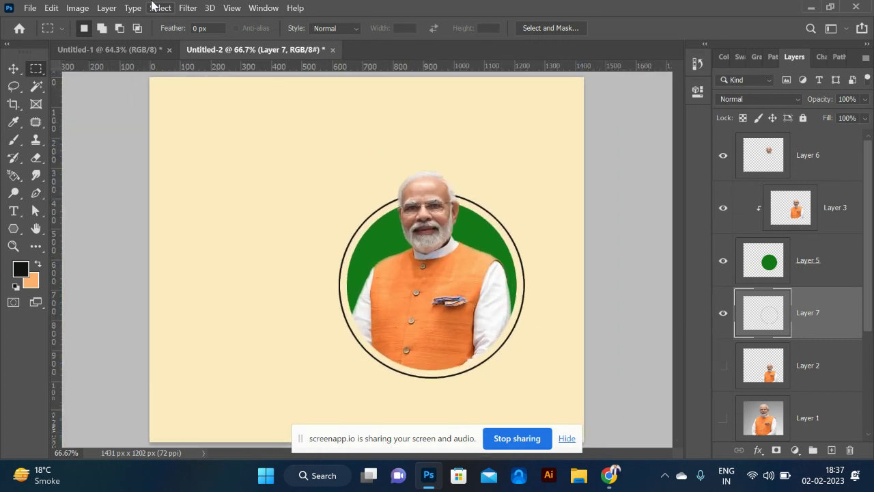
key(ctrl+plus)
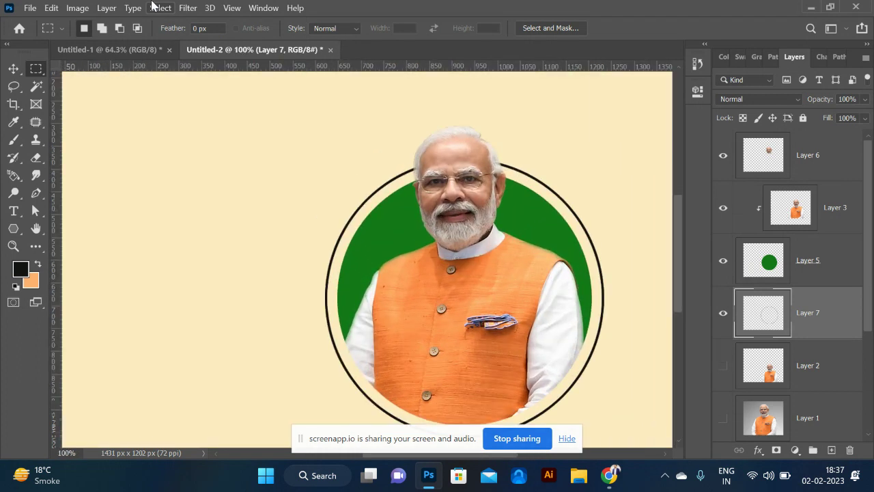
drag(253, 273, 175, 201)
drag(248, 178, 232, 250)
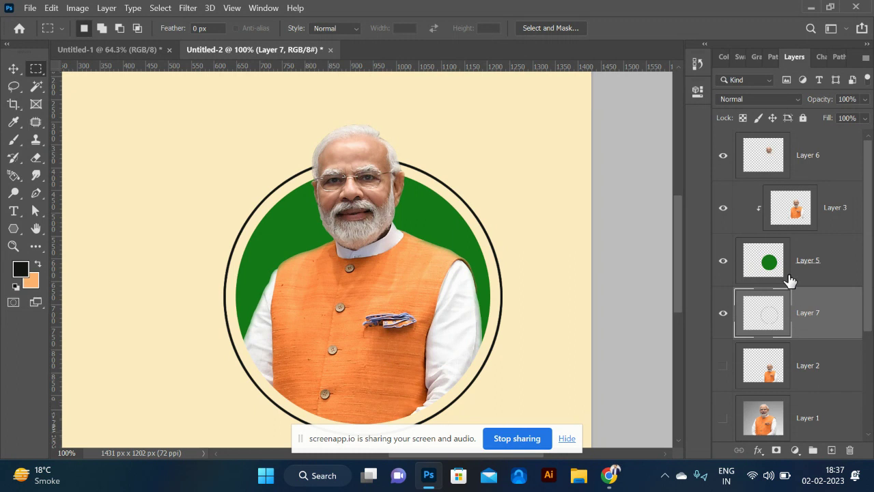
Release the clipping mask on the Layer 3 portrait
click(808, 222)
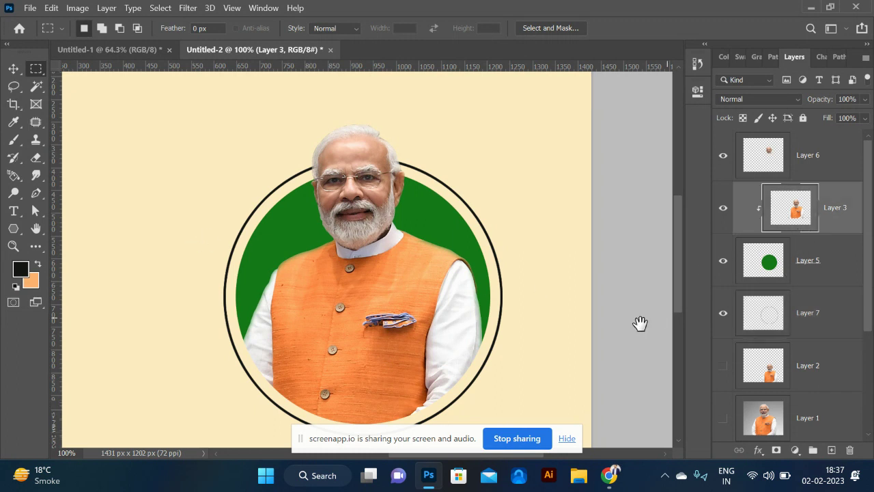
scroll(461, 293, down, 1)
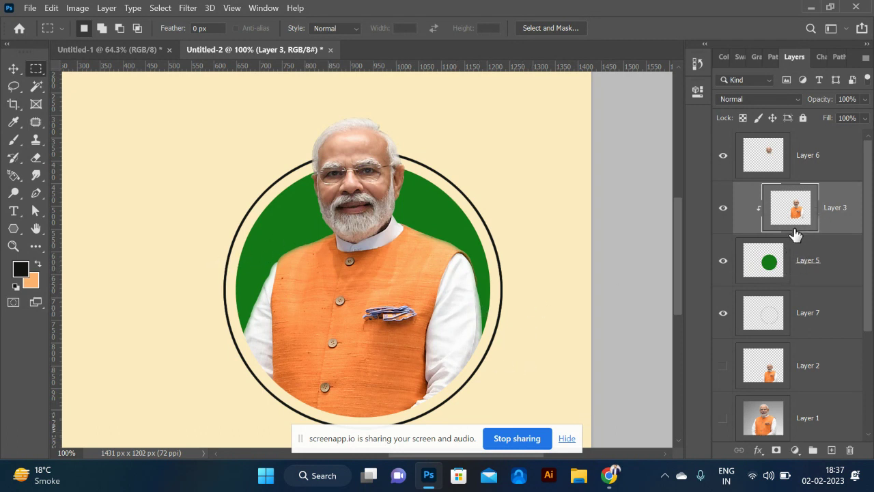
right_click(829, 209)
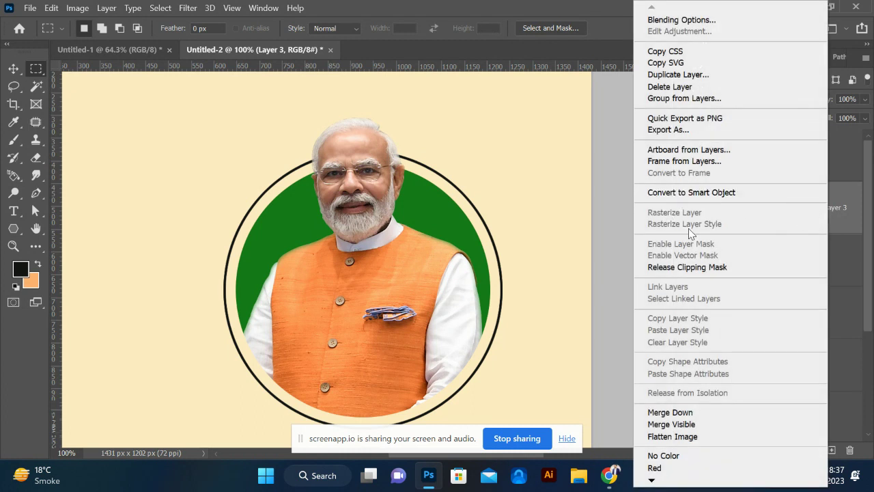
click(690, 267)
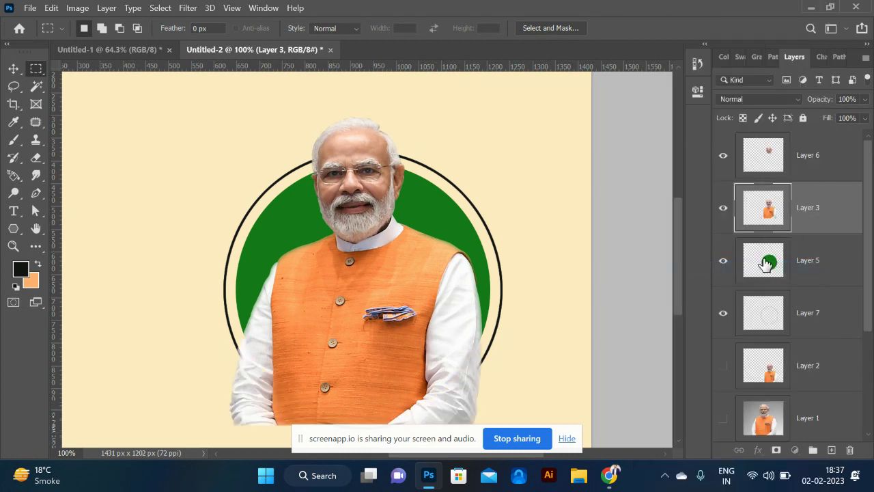
Add an empty layer directly above the green circle and marquee a wide rectangle covering the circle's lower part
click(762, 264)
click(832, 451)
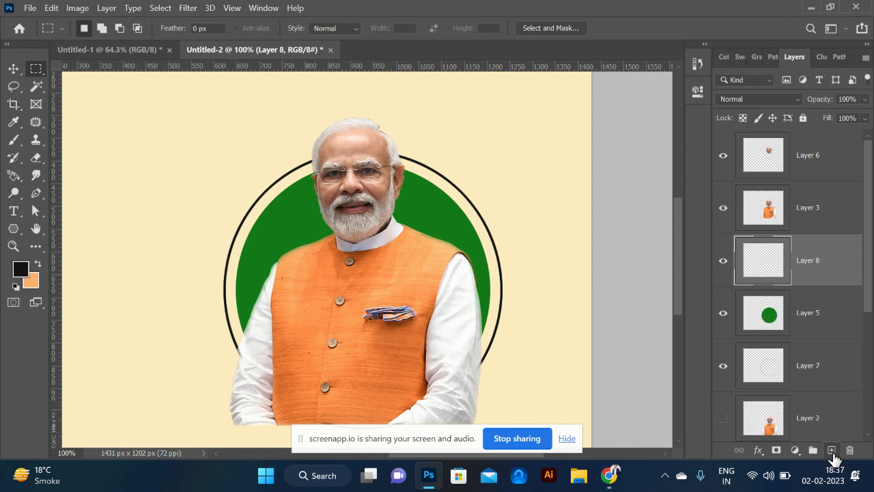
drag(163, 250, 588, 433)
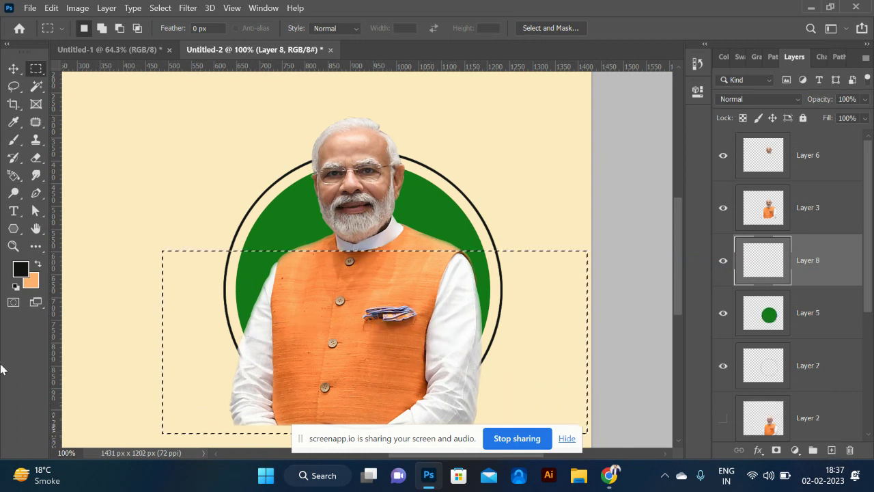
Set the foreground colour to a saturated orange, fill the rectangular selection with it, and deselect
click(20, 270)
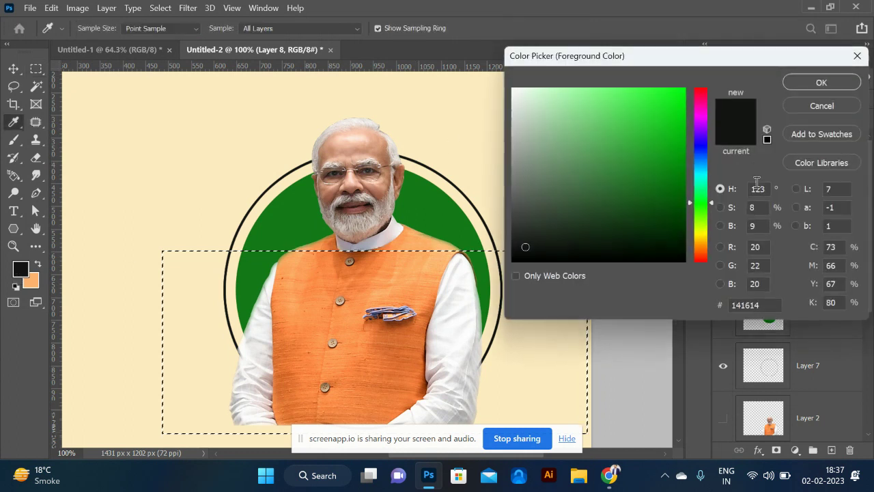
drag(700, 260, 701, 250)
drag(679, 106, 683, 95)
click(795, 82)
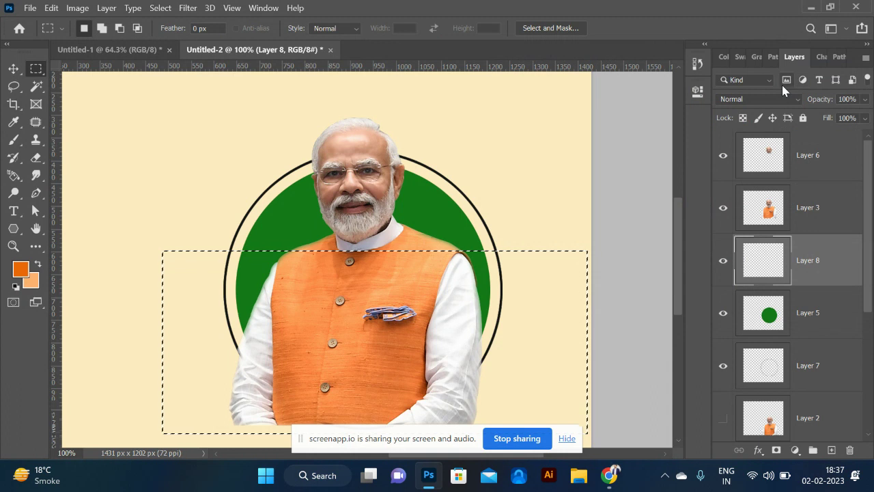
key(alt+BackSpace)
key(ctrl+d)
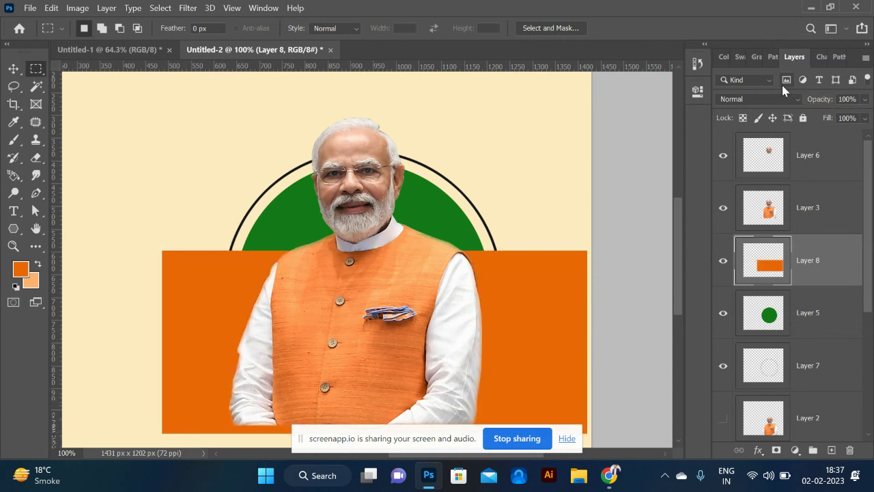
Clip the orange rectangle layer to the green circle with a clipping mask
right_click(829, 280)
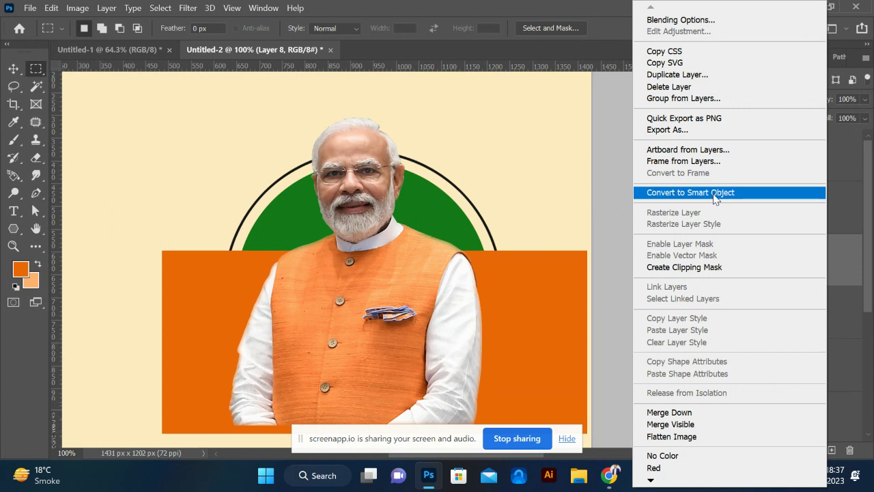
click(710, 266)
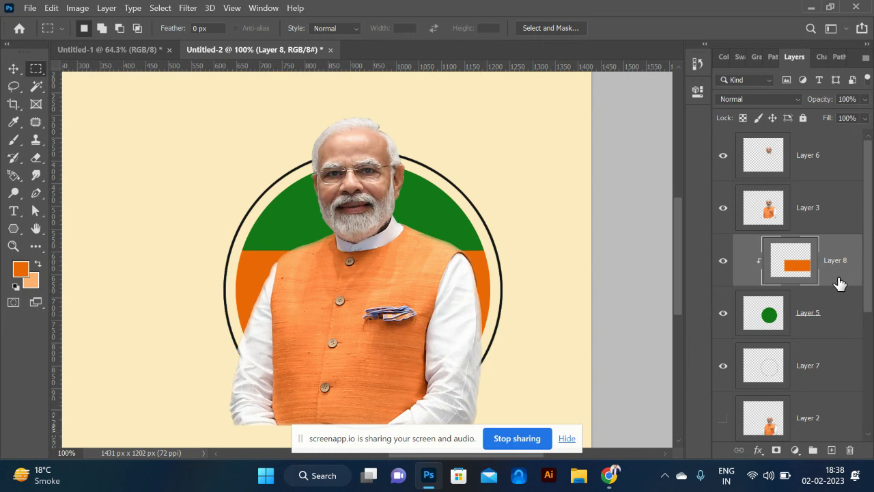
click(15, 72)
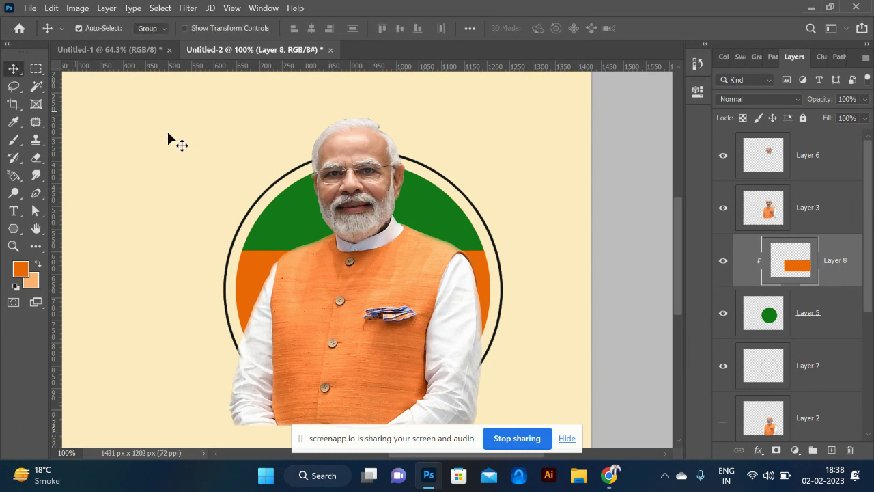
scroll(171, 140, down, 5)
scroll(198, 162, up, 5)
scroll(348, 210, up, 1)
drag(439, 276, 226, 107)
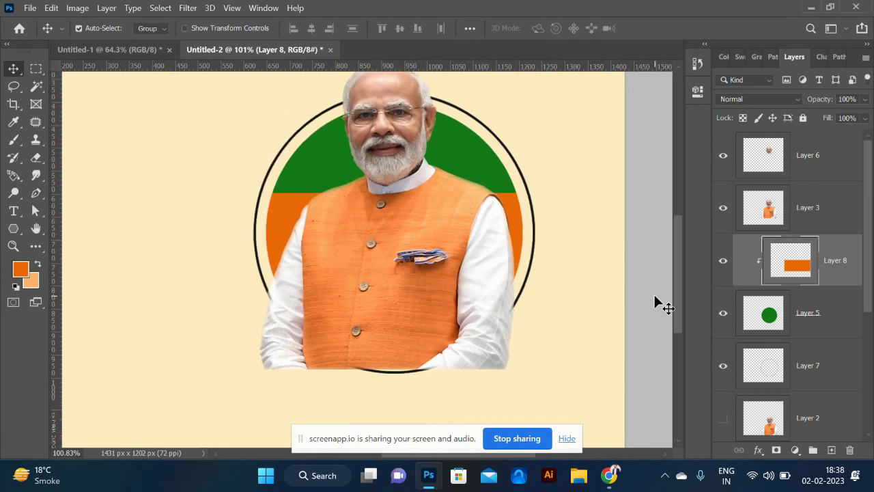
Release the orange rectangle's clipping mask and select its layer together with Layer 3
key(ctrl+alt+g)
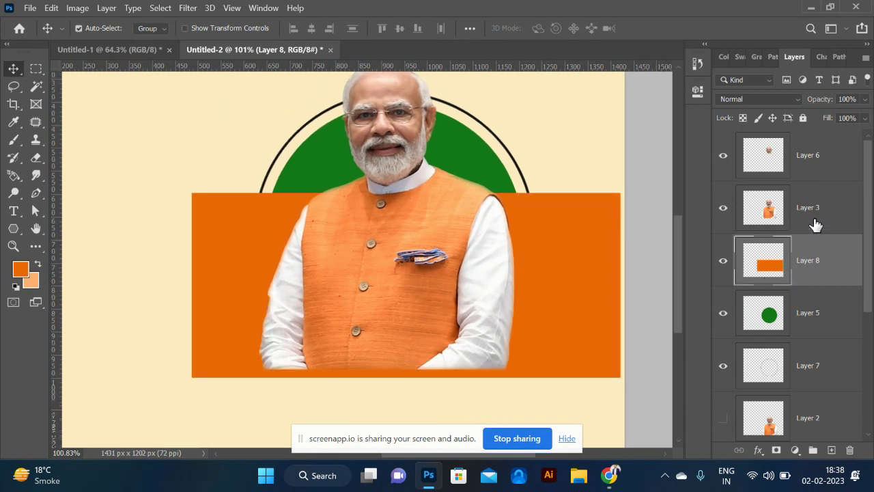
ctrl+click(815, 225)
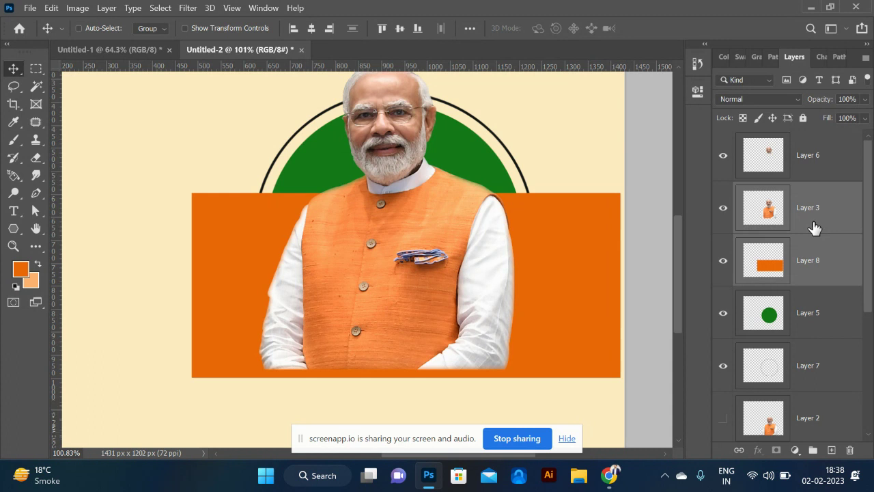
key(ctrl+g)
right_click(812, 198)
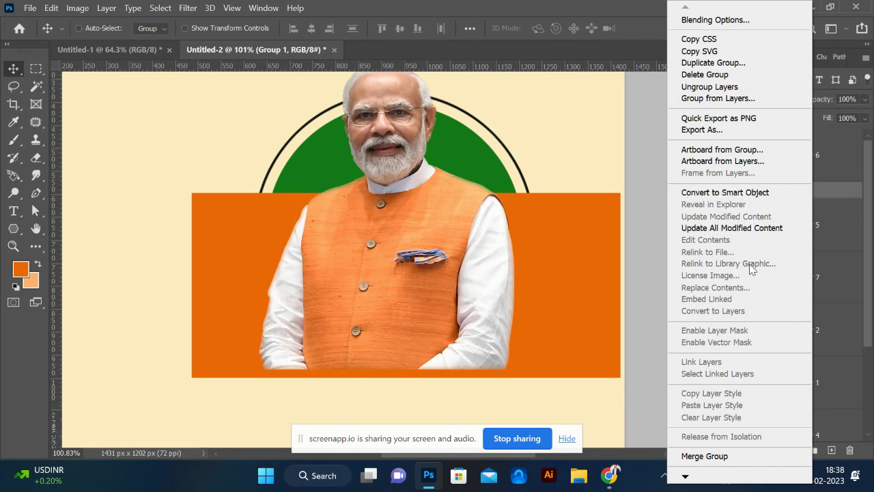
click(670, 216)
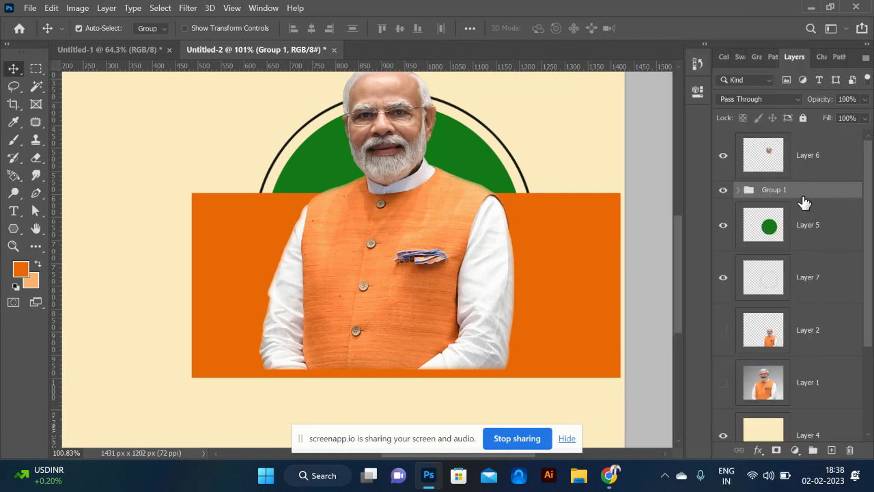
key(ctrl+shift+g)
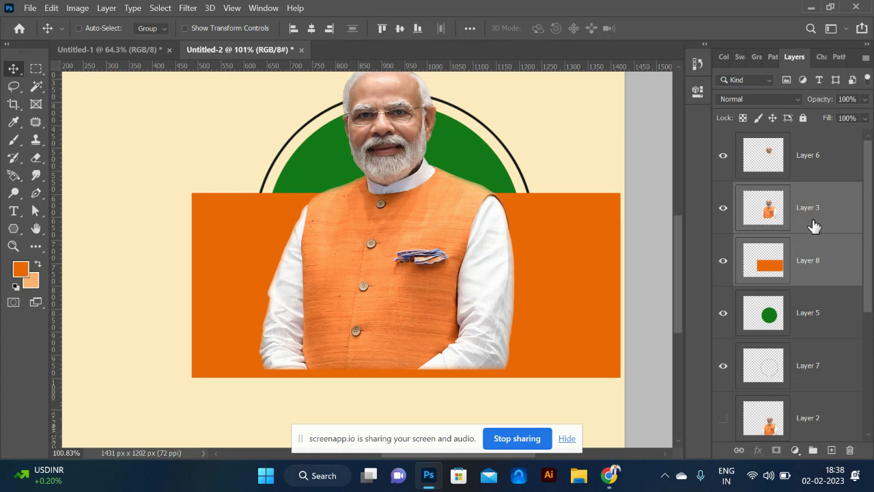
Merge Layer 3 and the orange rectangle layer, and clip the merged layer to the green circle
click(106, 10)
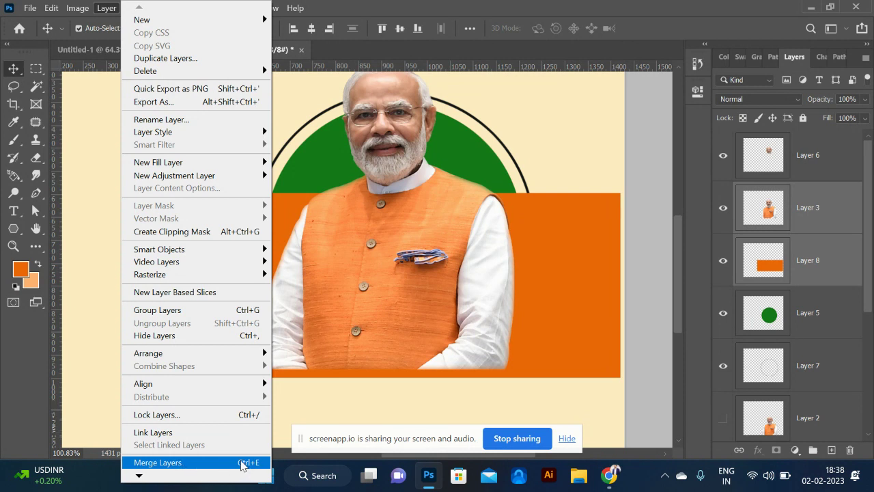
click(243, 463)
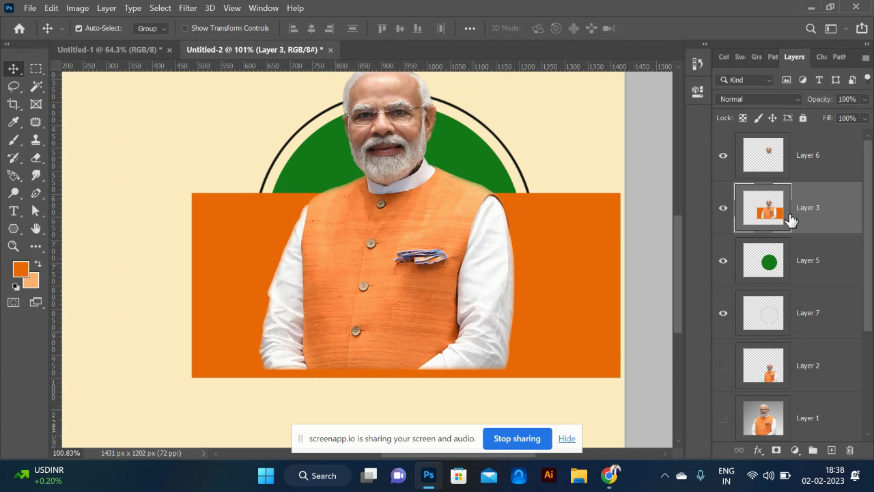
right_click(809, 213)
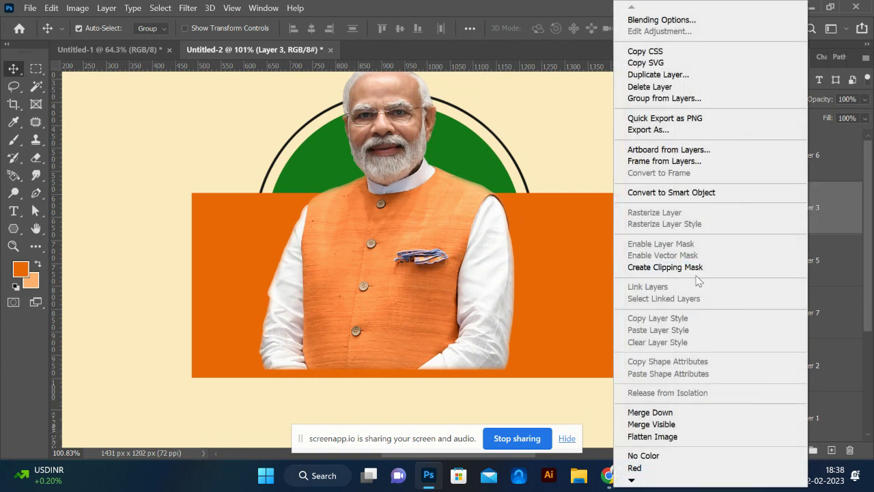
click(680, 267)
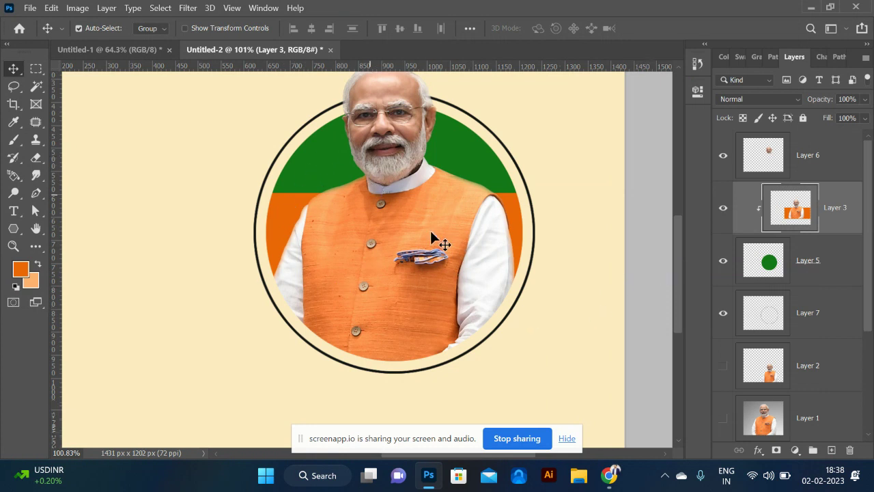
key(ctrl+minus)
key(ctrl+minus)
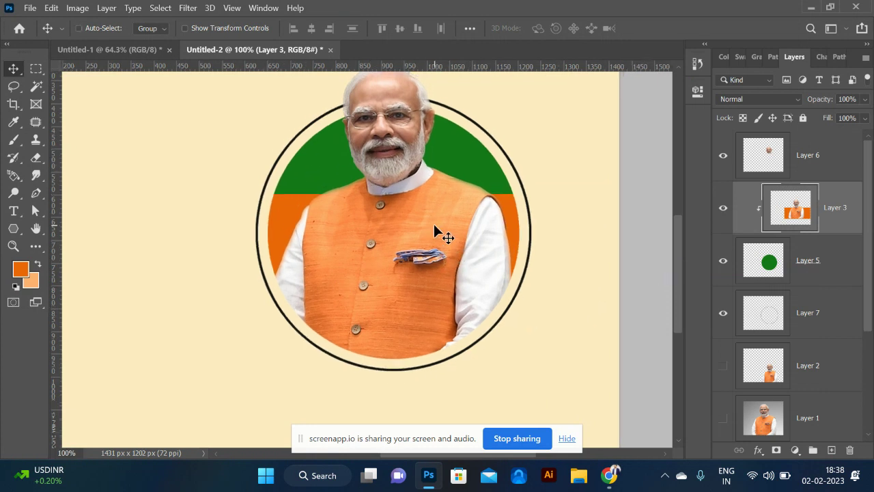
click(582, 225)
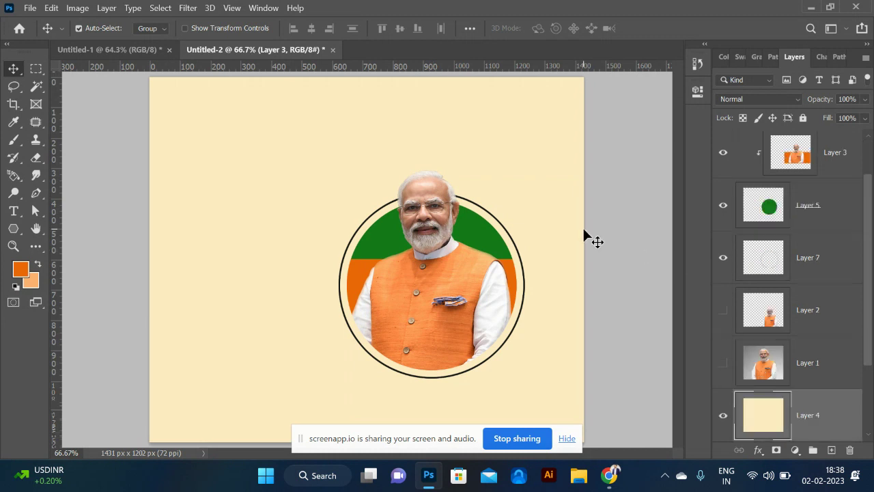
drag(341, 141, 361, 157)
drag(586, 190, 338, 347)
Merge the head copy on Layer 6, the clipped Layer 3 and the green circle's Layer 5 into one layer
click(429, 198)
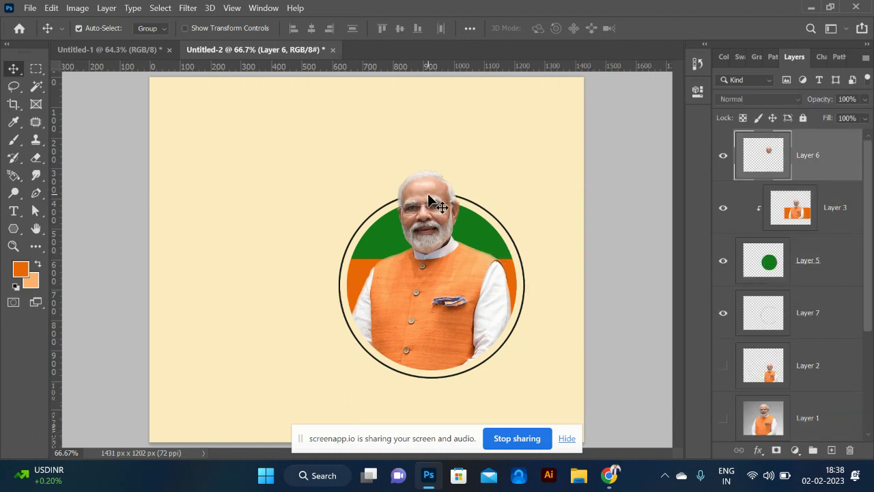
drag(442, 178, 463, 226)
shift+click(796, 270)
key(ctrl+e)
drag(422, 291, 461, 276)
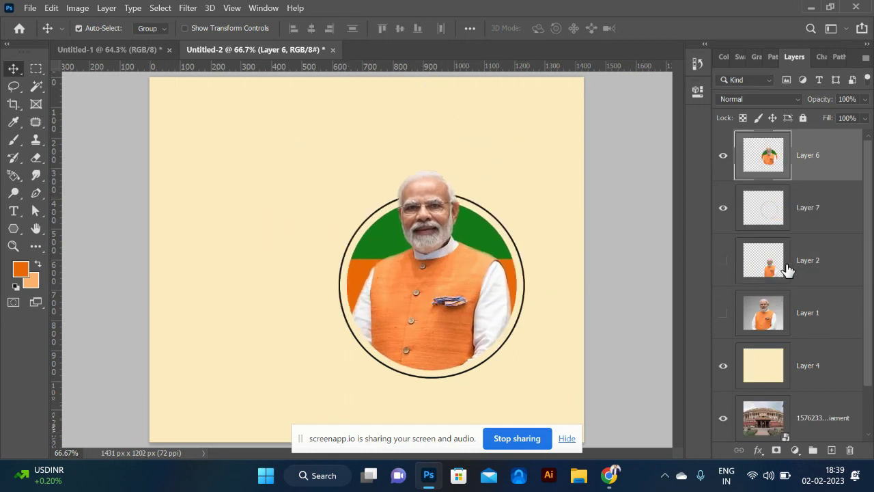
Merge Layer 6 with the black outline ring on Layer 7 and shift the merged artwork slightly to the right
shift+click(797, 222)
key(ctrl+e)
drag(433, 247, 451, 271)
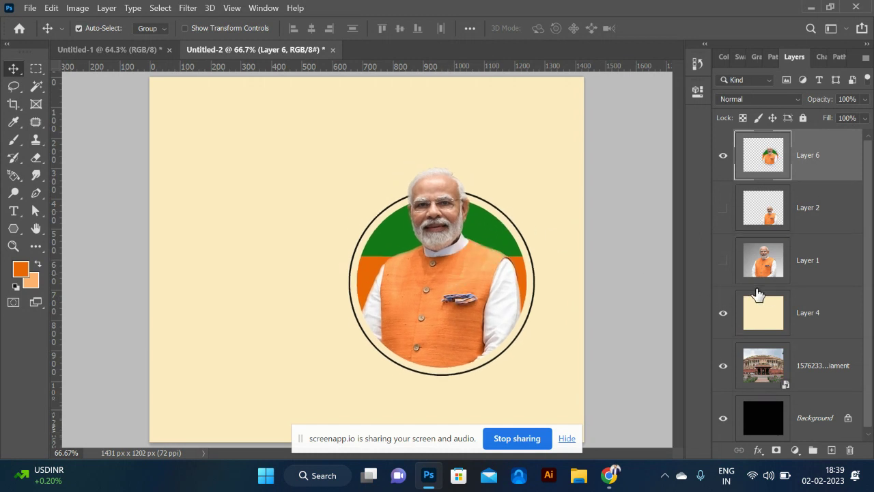
Fill the cream background on Layer 4 with white (ffffff)
scroll(758, 300, down, 1)
click(779, 316)
click(21, 269)
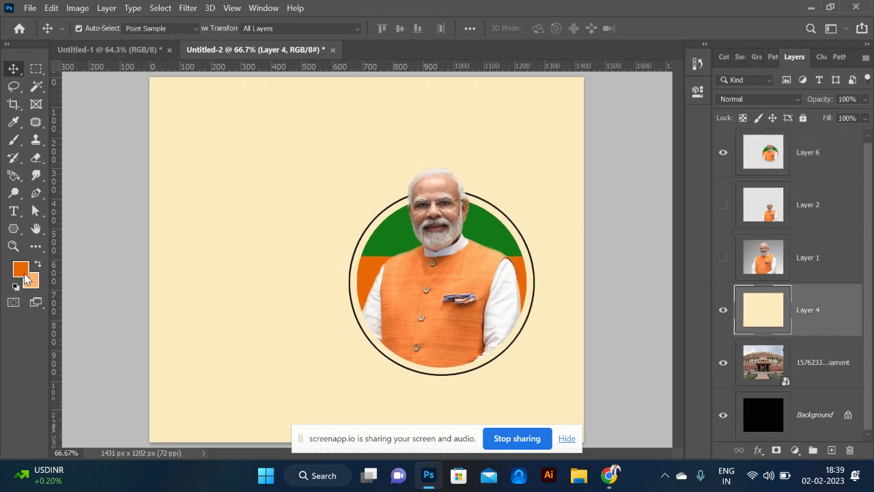
drag(519, 109, 512, 88)
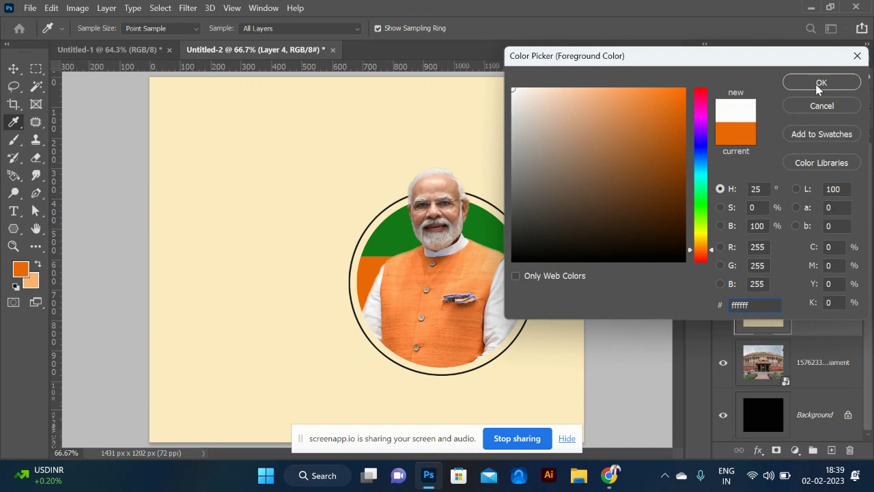
click(820, 84)
key(alt+BackSpace)
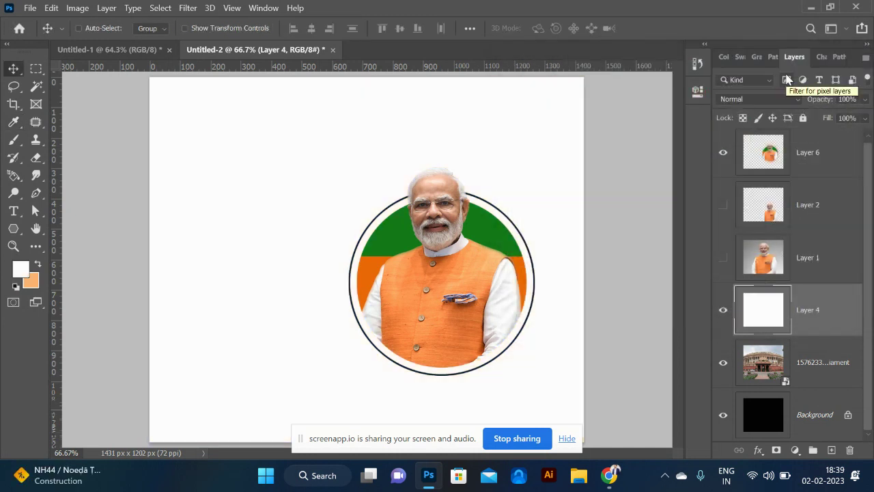
Move the merged pop-out portrait toward the canvas centre and delete it
key(ctrl+minus)
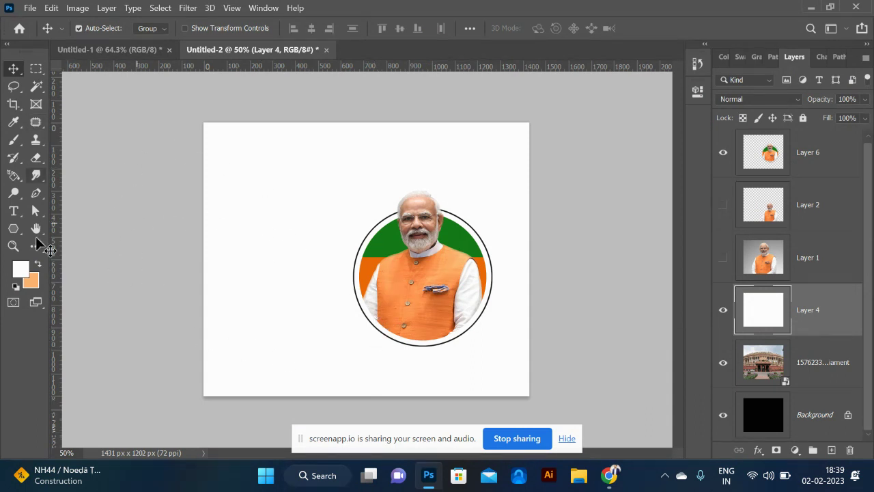
drag(473, 316, 380, 295)
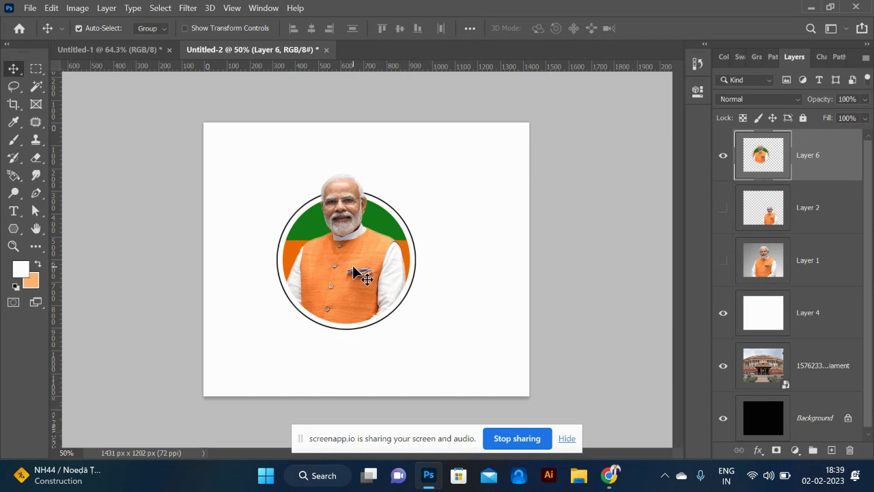
key(Delete)
Switch to Chrome, search Google Images for "teacher png" and filter the results to transparent images
key(alt+Tab)
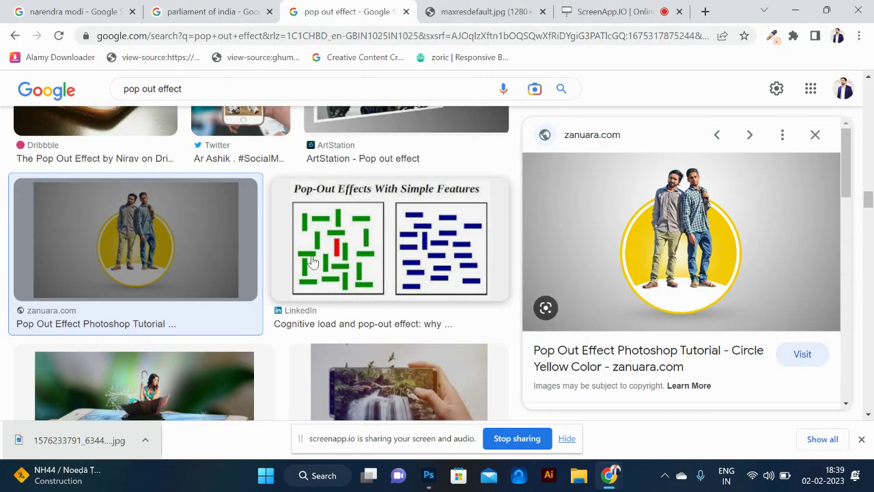
triple_click(246, 91)
text(tea)
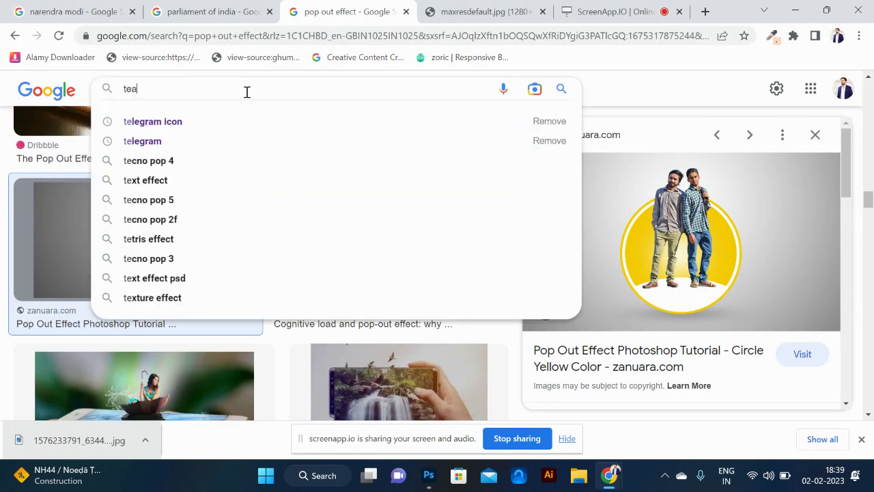
text(cher png)
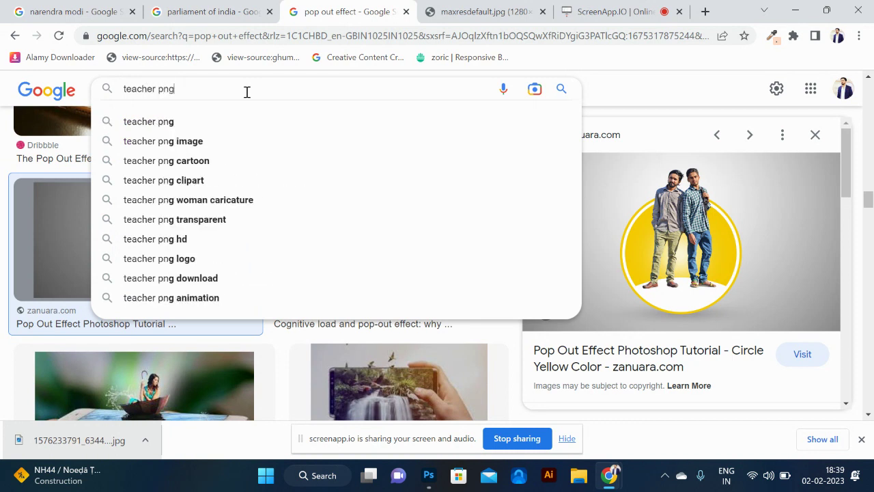
key(Return)
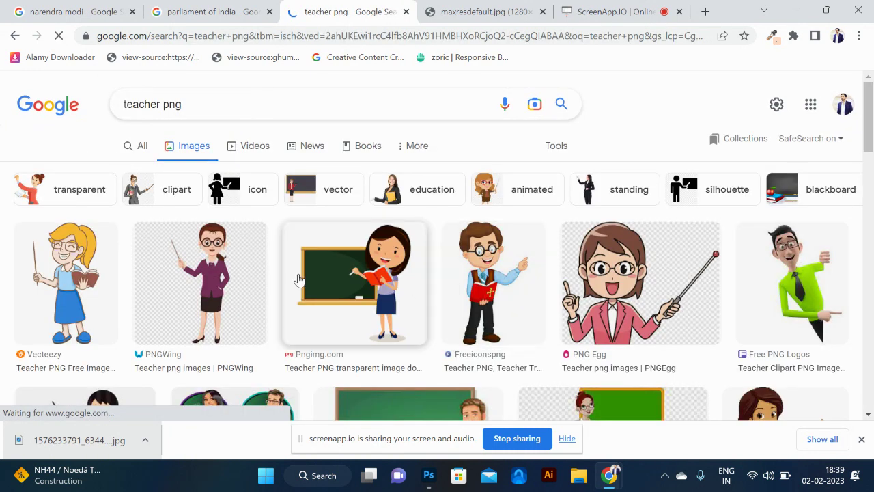
click(556, 146)
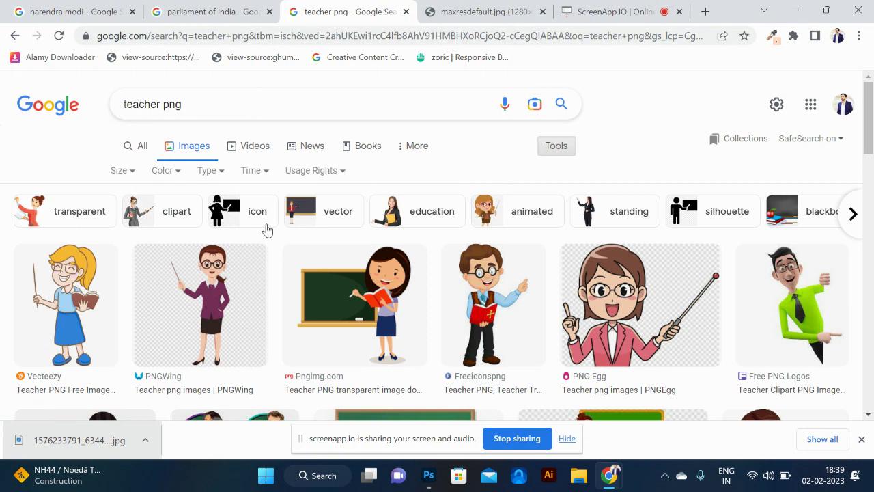
click(169, 171)
click(174, 234)
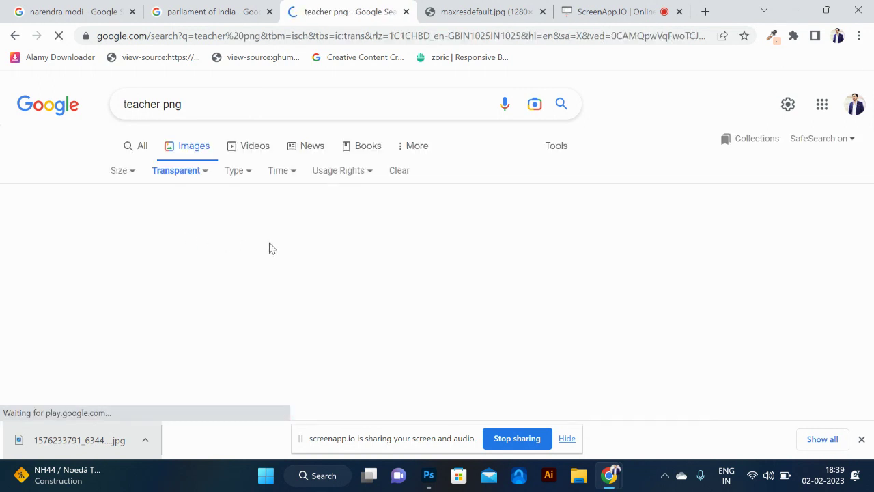
Find the Setmore picture of the teacher in a green cardigan holding books and open it full size in its own tab
scroll(585, 312, down, 5)
scroll(584, 323, down, 2)
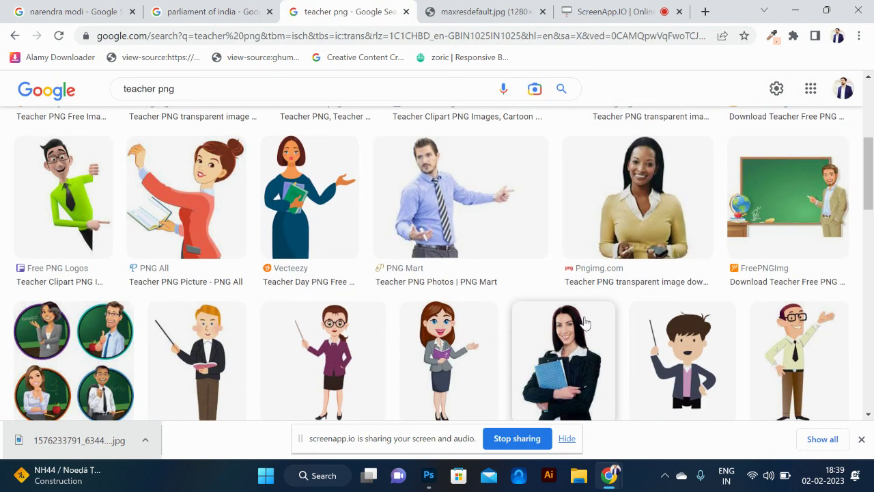
scroll(586, 321, down, 8)
scroll(585, 322, down, 5)
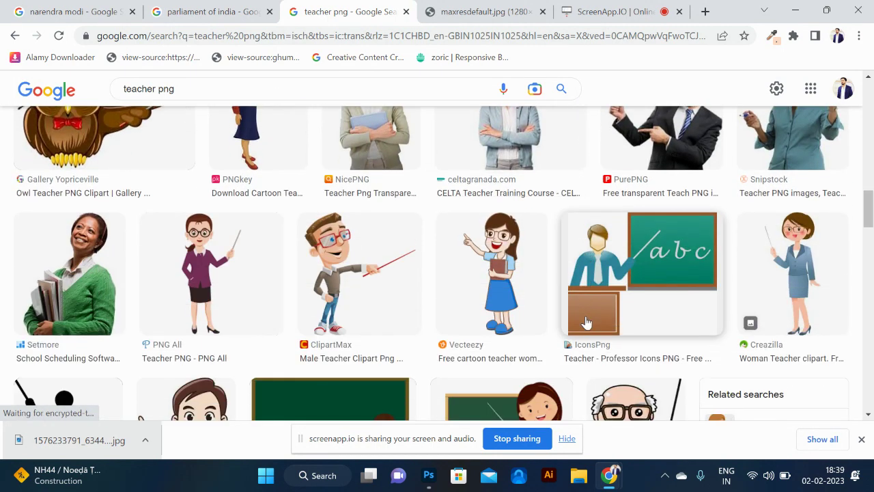
scroll(585, 321, down, 4)
scroll(552, 318, up, 5)
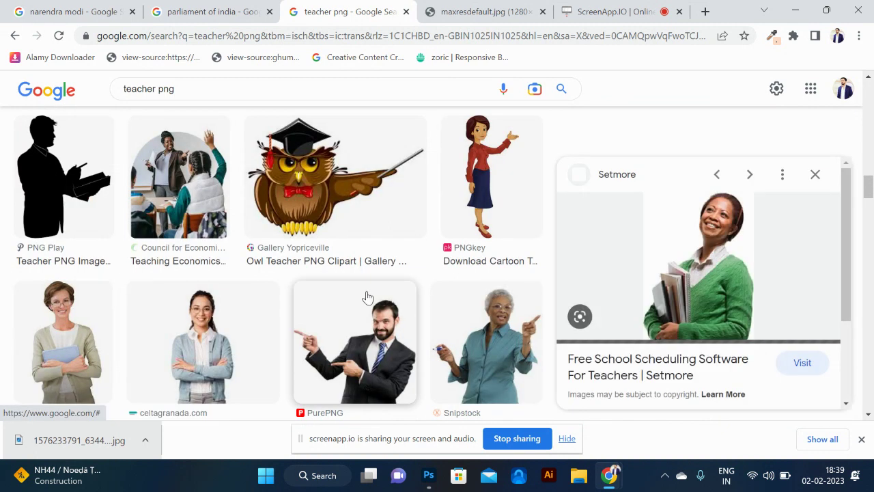
click(68, 352)
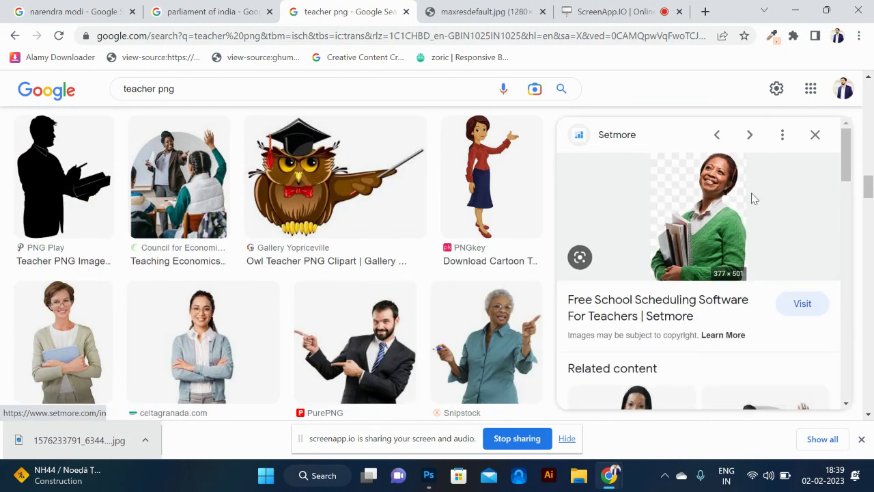
right_click(697, 191)
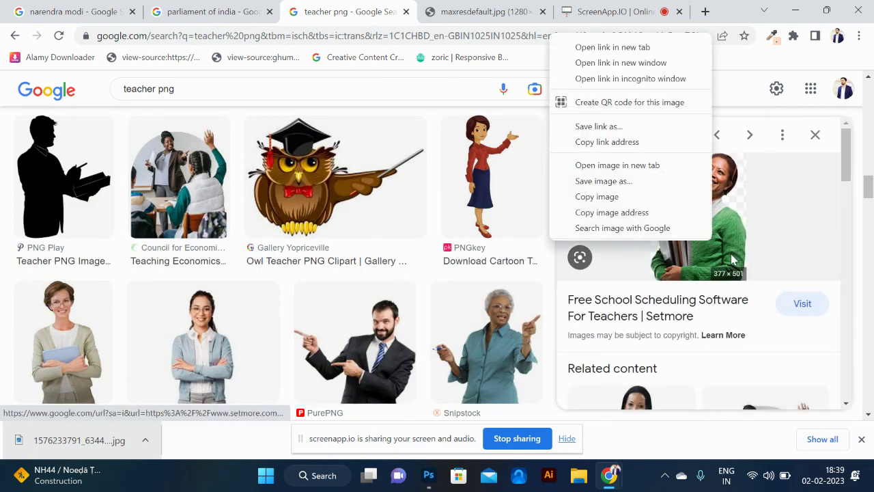
click(604, 165)
click(409, 15)
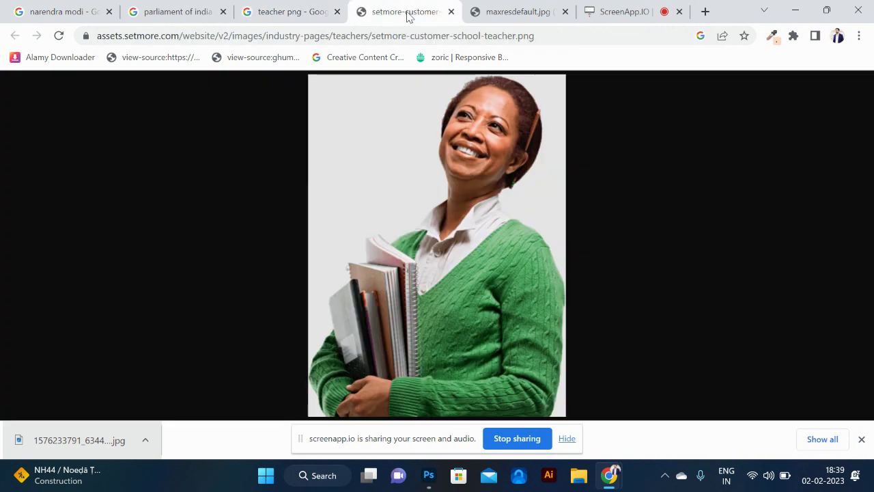
Save the teacher picture as the PNG image setmore-customer-school-teacher in the img folder
right_click(458, 173)
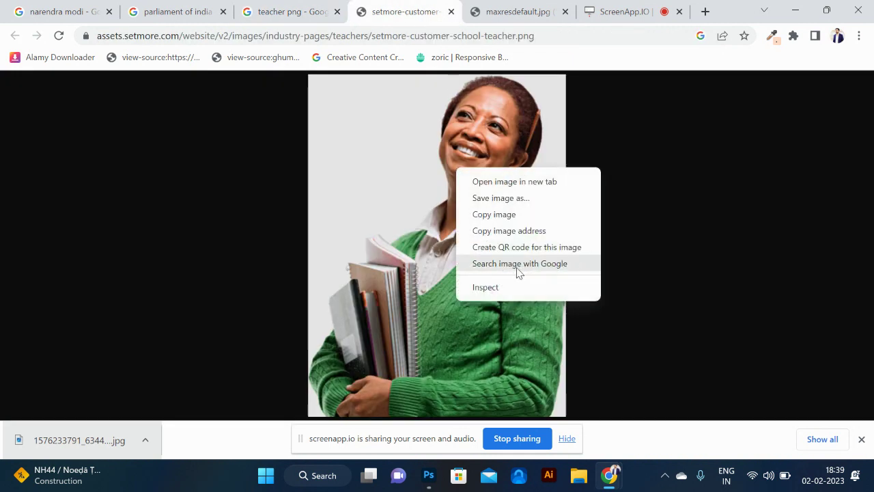
click(513, 200)
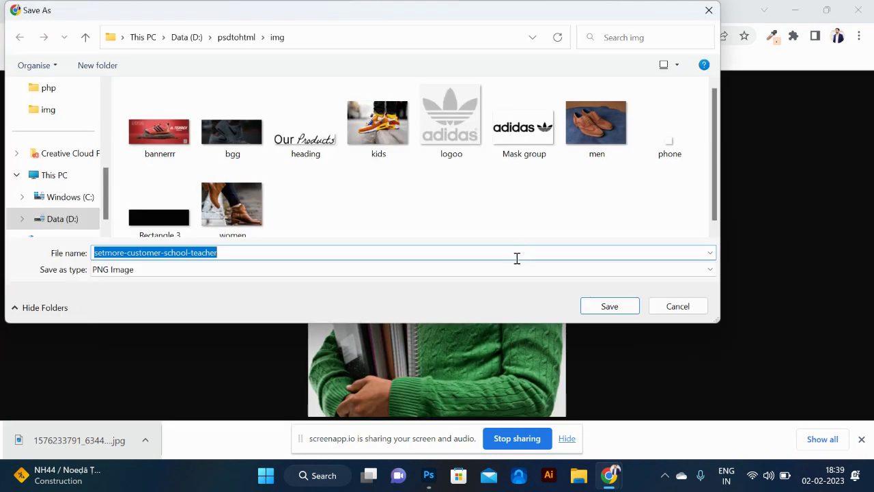
click(610, 307)
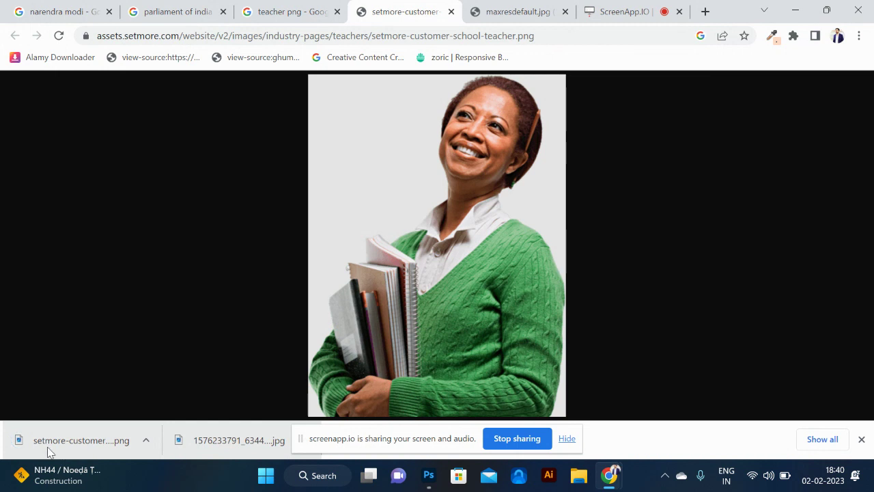
Place the downloaded teacher PNG in the Photoshop document and enlarge it to fill most of the canvas height
key(alt+Tab)
key(alt+Tab)
key(Tab)
drag(409, 246, 399, 279)
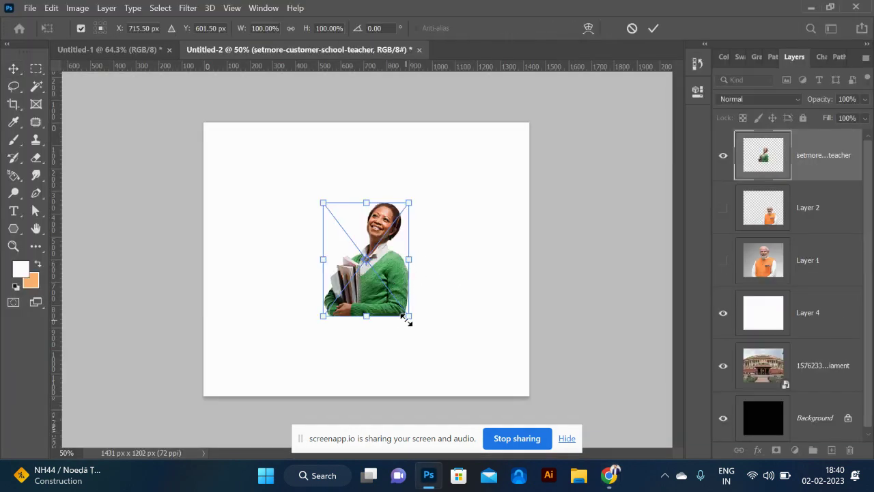
drag(410, 321, 447, 370)
key(Return)
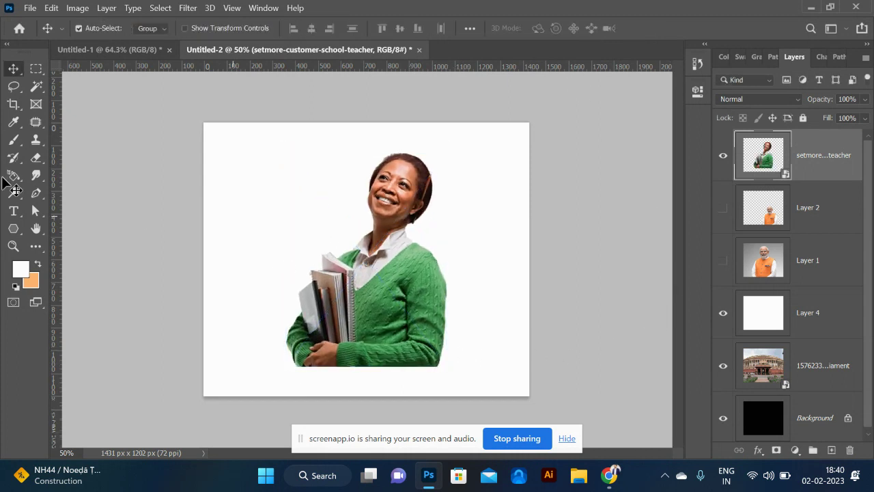
Create a light orange filled circle around the teacher's upper body on a new layer beneath her
right_click(36, 70)
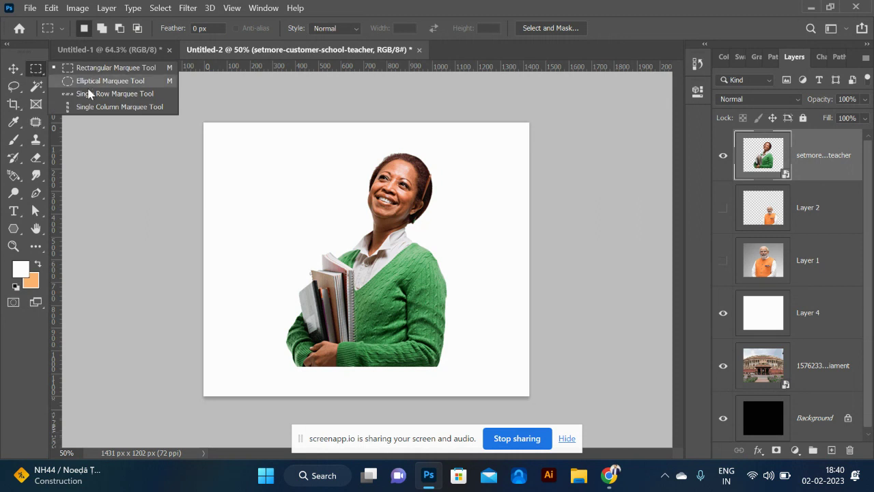
click(103, 80)
drag(379, 268, 514, 364)
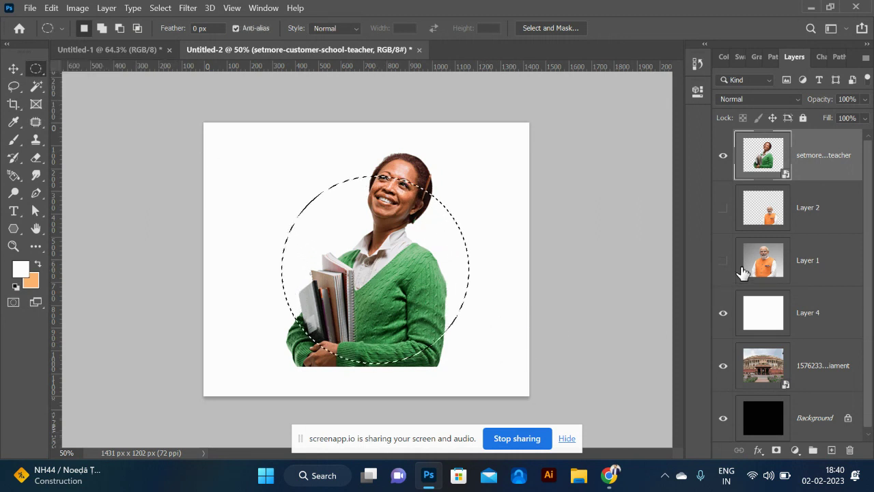
click(831, 450)
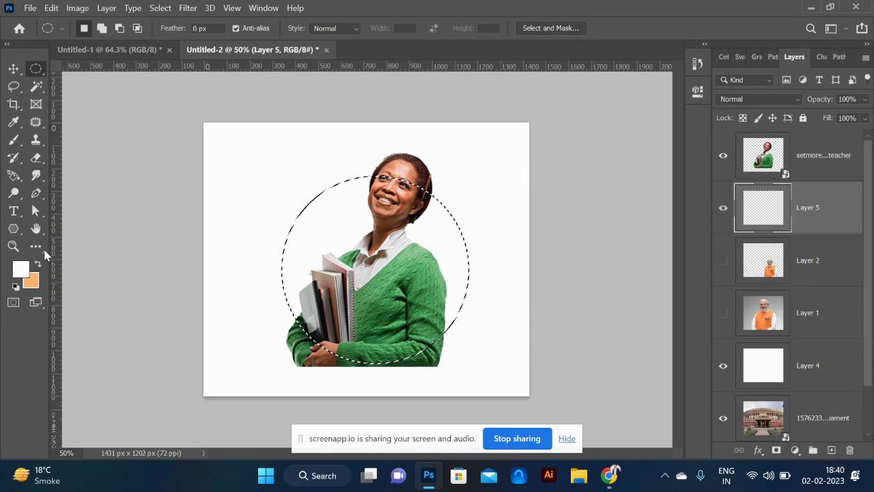
key(ctrl+BackSpace)
key(ctrl+d)
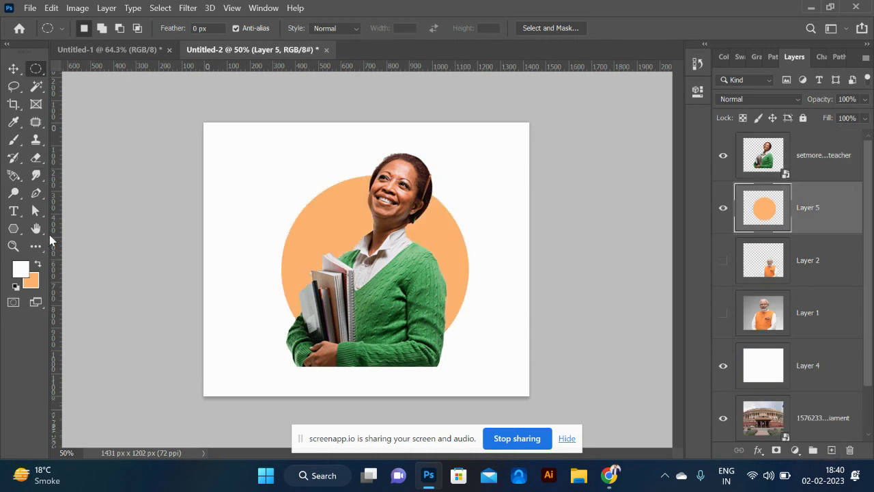
Shift the teacher slightly right over the circle and clip her layer to the orange circle with a clipping mask
click(13, 68)
drag(398, 320, 399, 319)
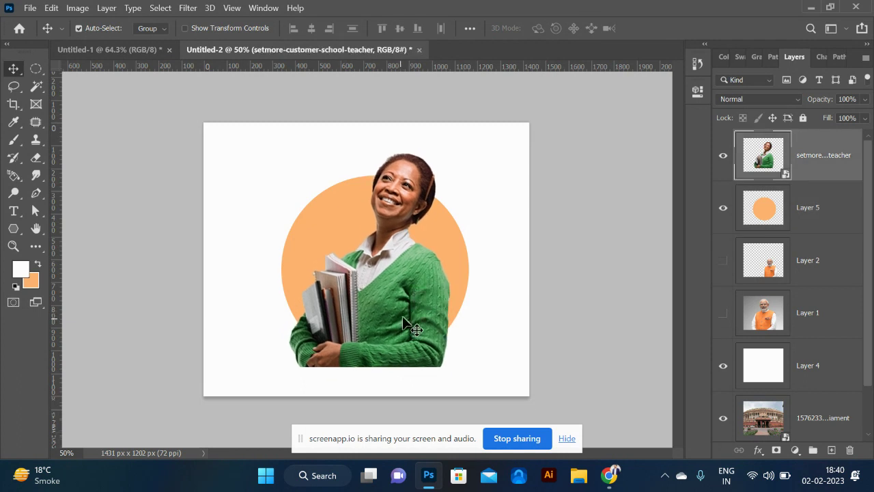
right_click(827, 155)
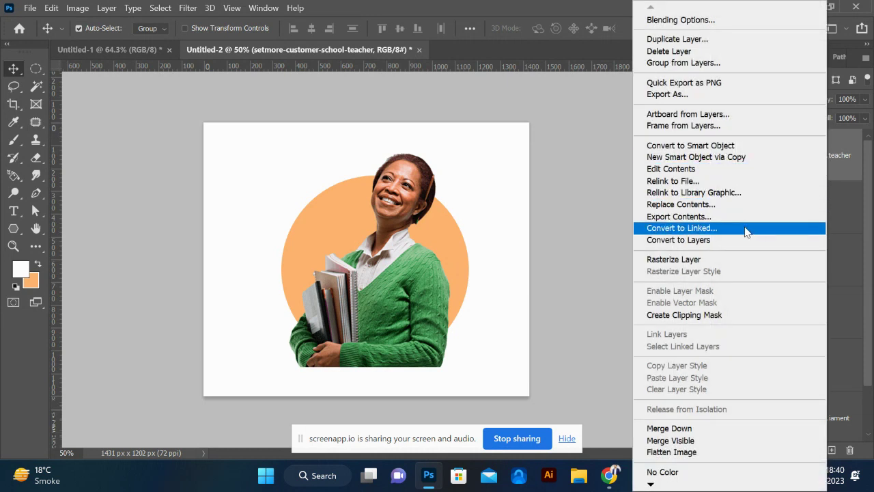
click(697, 314)
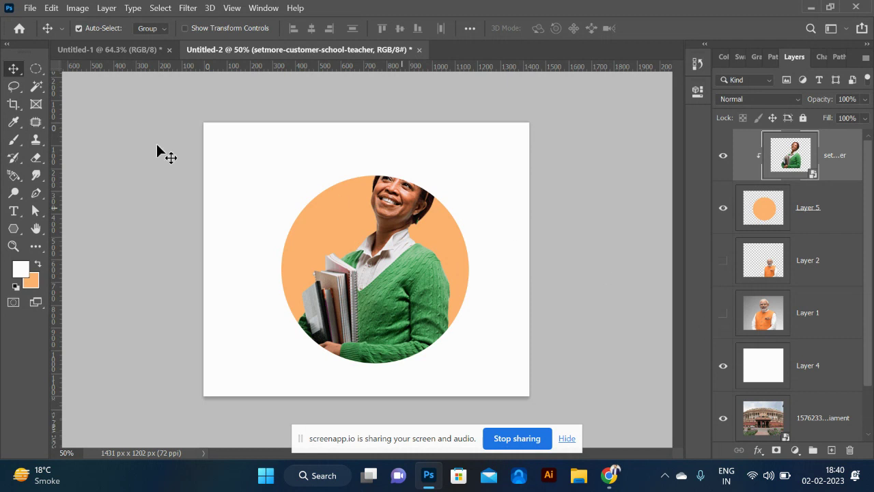
Select a rectangle around the teacher's head and neck and copy that area to a new layer
drag(36, 68, 71, 71)
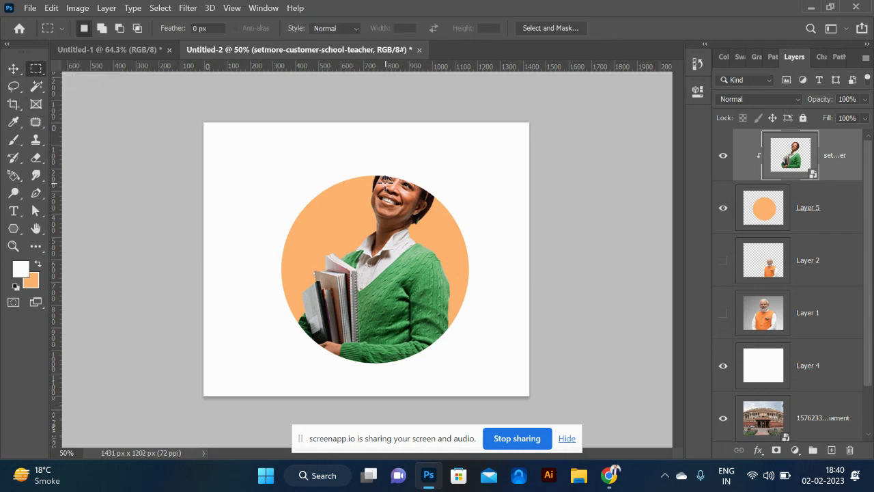
drag(357, 124, 477, 237)
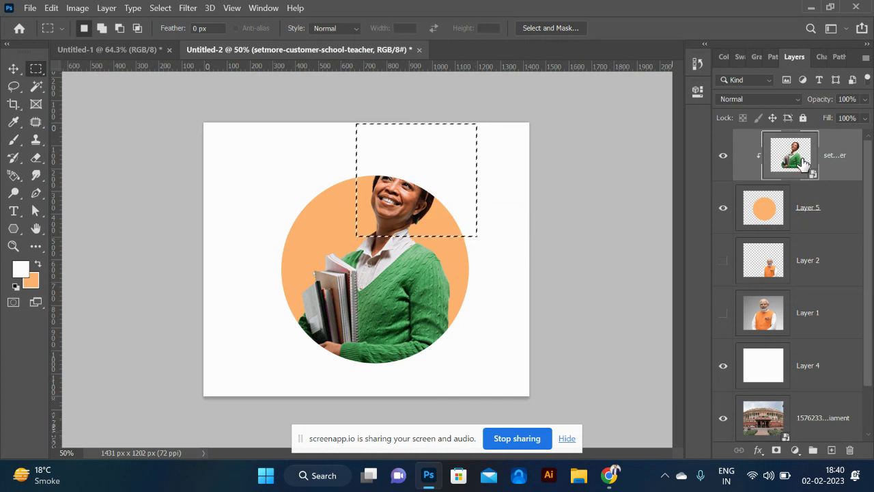
key(ctrl+j)
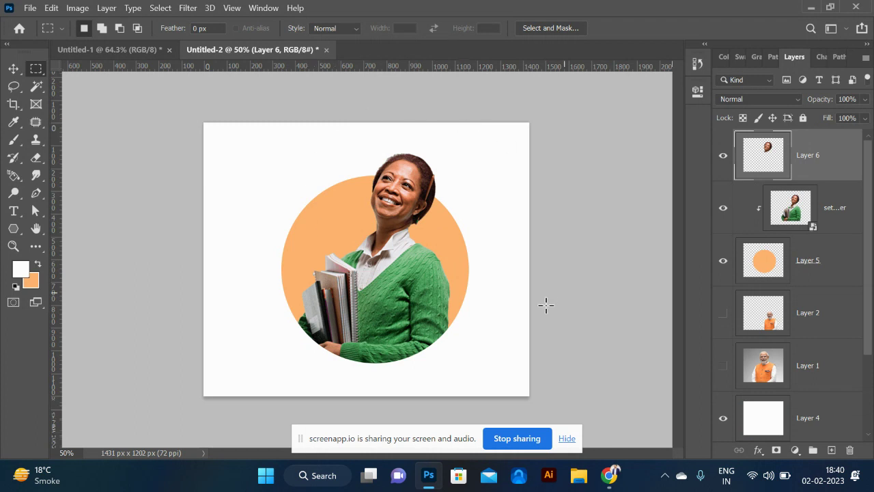
click(13, 68)
drag(448, 252, 476, 307)
key(ctrl+z)
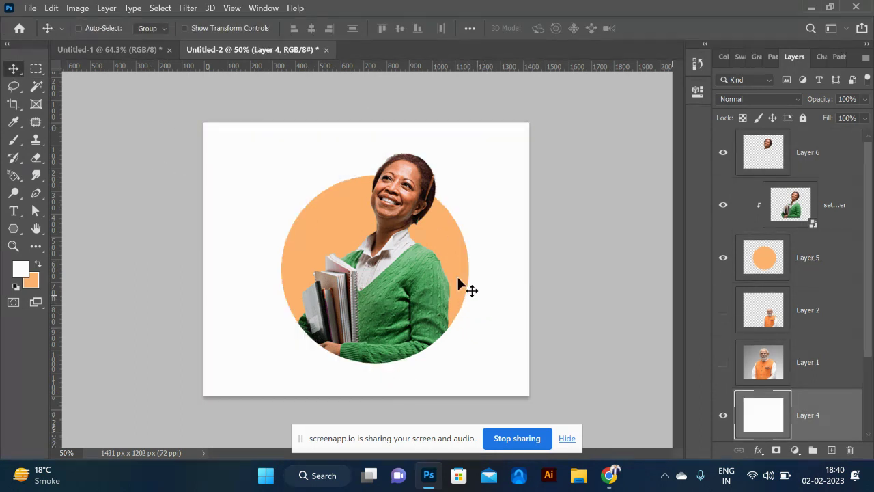
click(408, 244)
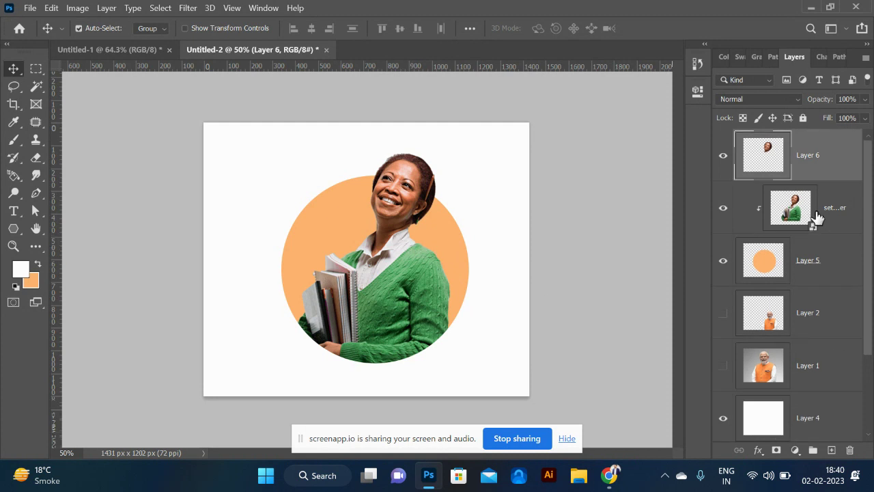
shift+click(826, 217)
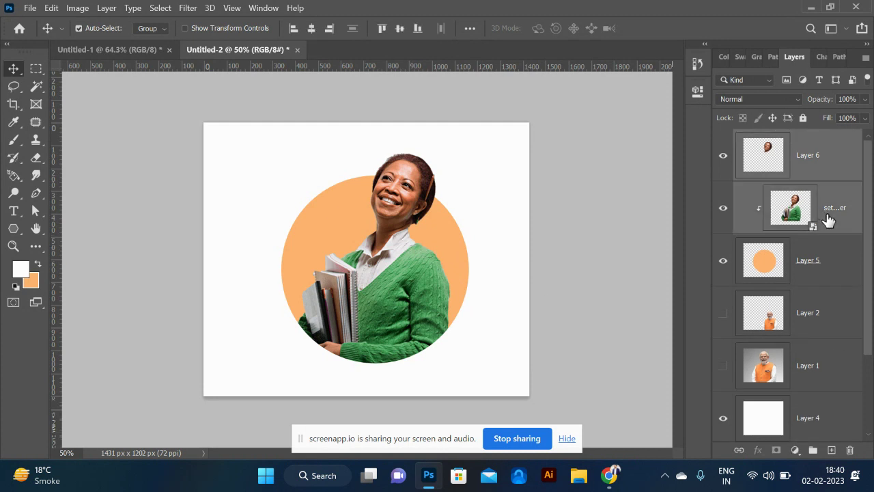
key(ctrl)
click(819, 372)
Switch to Chrome and start a new query in the search box of the teacher png image results
key(alt+Tab)
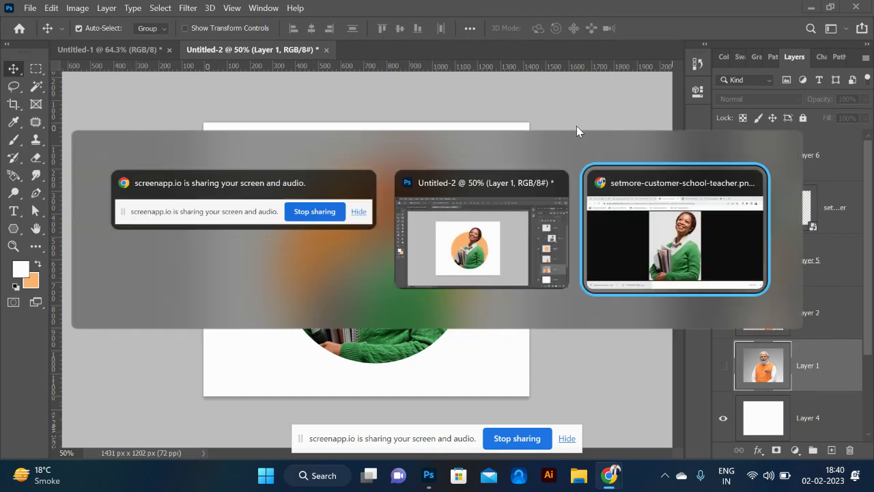
click(287, 21)
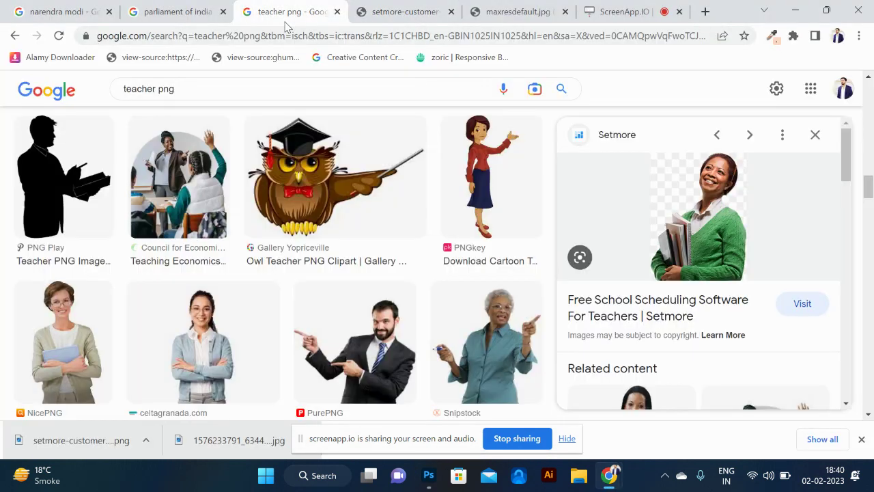
click(233, 92)
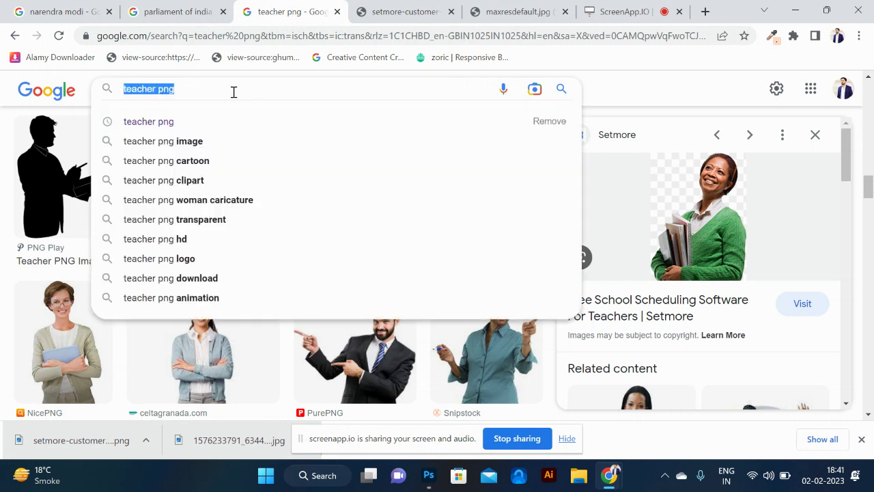
text(pho)
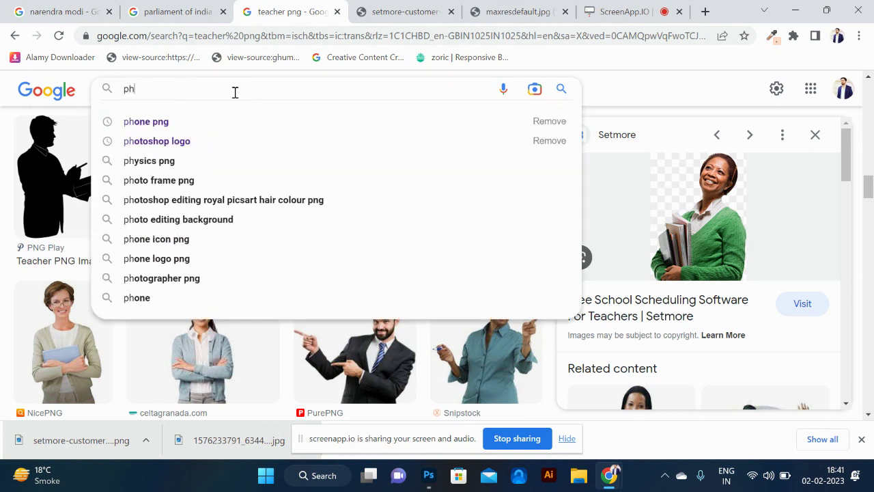
key(BackSpace)
key(BackSpace)
key(BackSpace)
text(game)
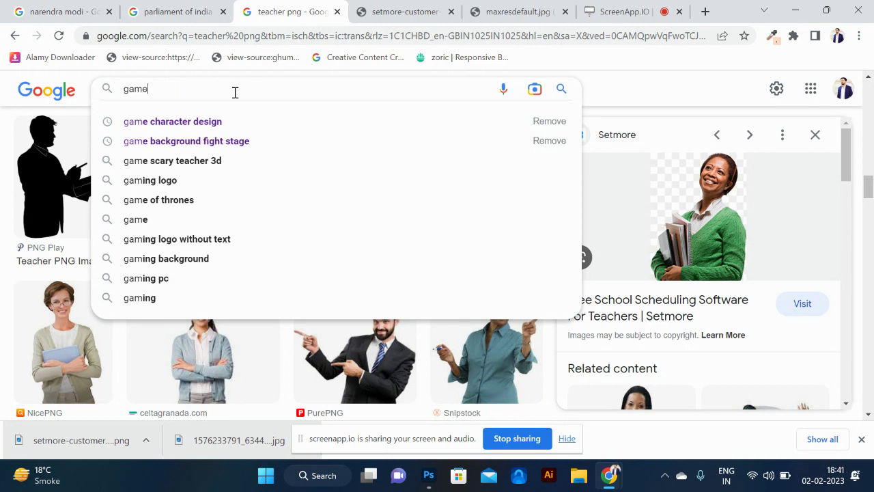
key(BackSpace)
key(BackSpace)
key(BackSpace)
key(BackSpace)
Search Google Images for "mobile game" and preview the MakeUseOf picture of two hands holding a phone horizontally
text(mobile game)
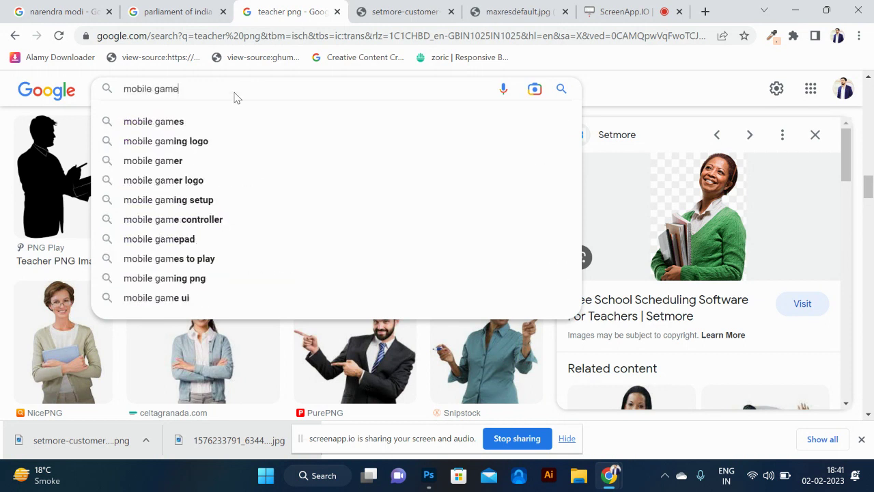
key(Return)
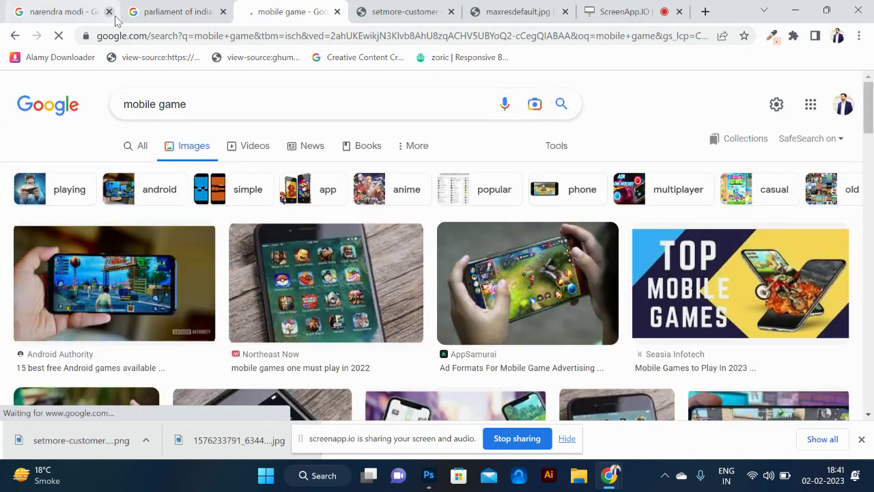
scroll(502, 274, down, 4)
scroll(502, 273, down, 6)
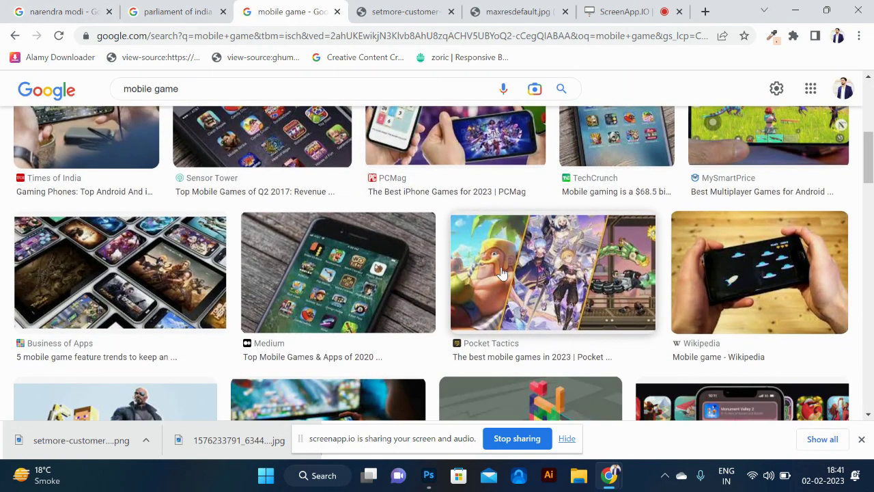
scroll(502, 273, down, 2)
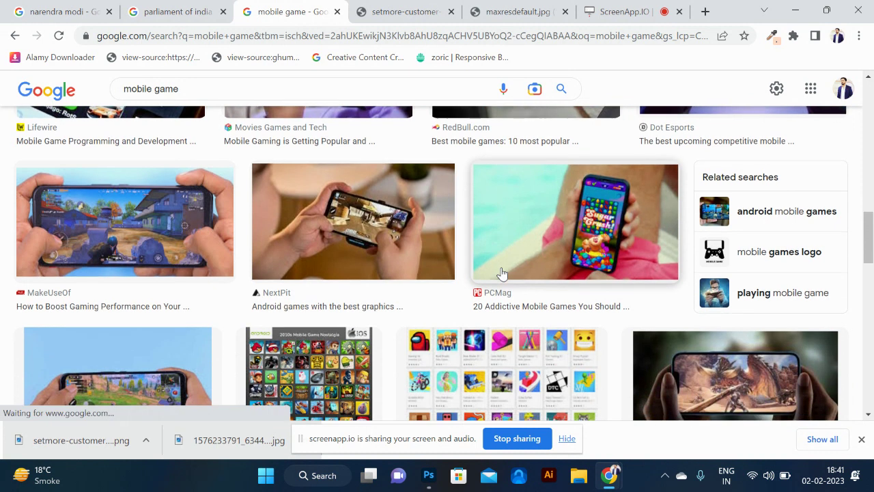
click(195, 229)
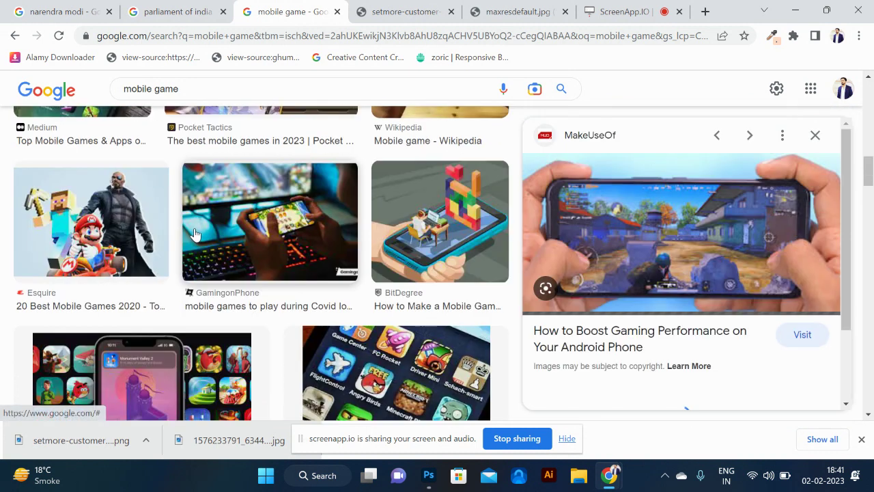
Open the previewed phone picture full size in a new browser tab and copy the image
right_click(667, 226)
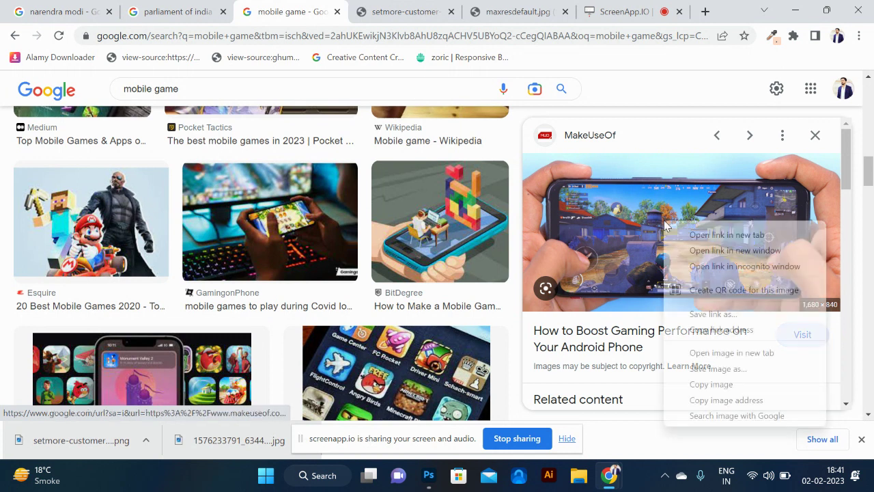
click(729, 353)
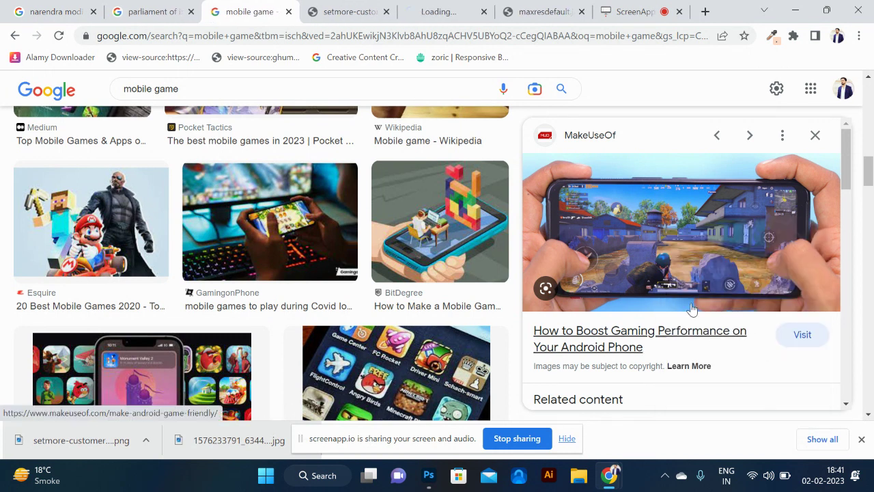
click(441, 14)
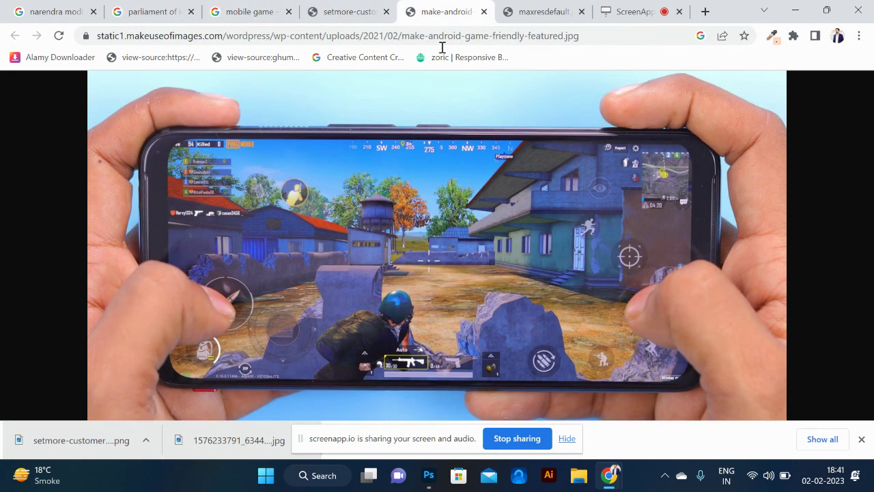
right_click(424, 180)
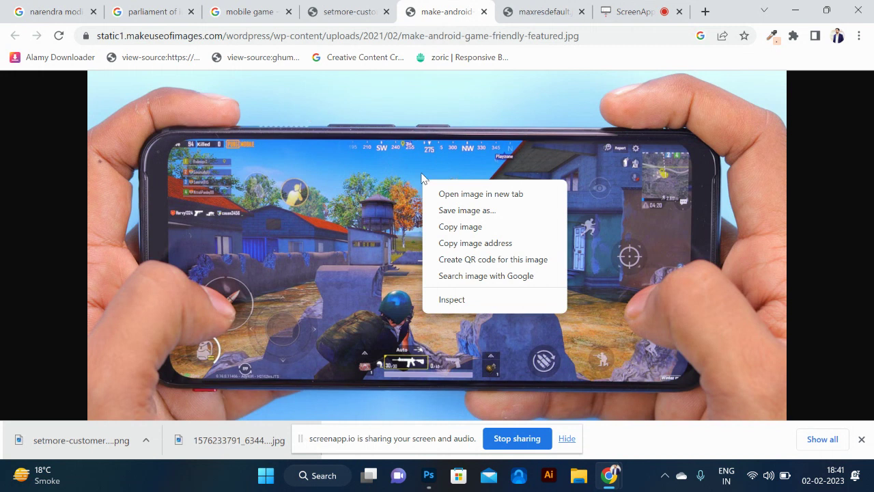
click(476, 227)
Switch to Photoshop, create a new 1680 x 840 px document and paste the phone picture into it
key(alt+Tab)
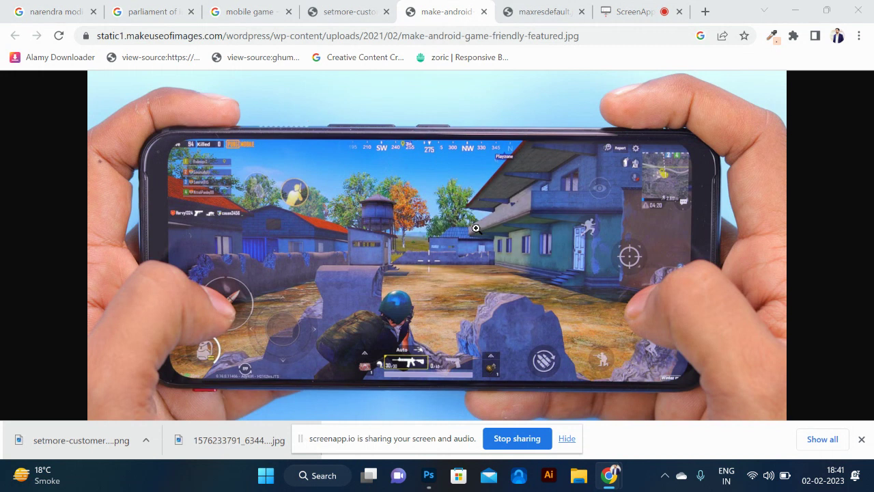
key(alt+Tab)
key(alt+Tab)
key(ctrl+n)
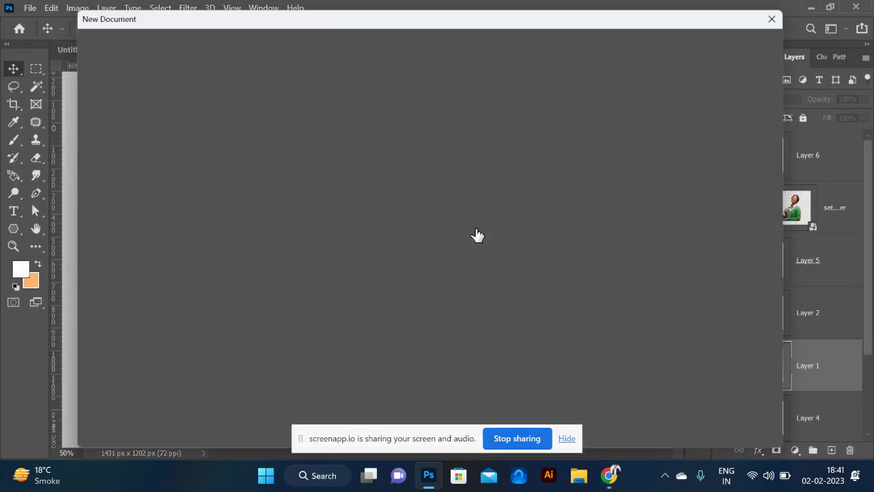
click(700, 434)
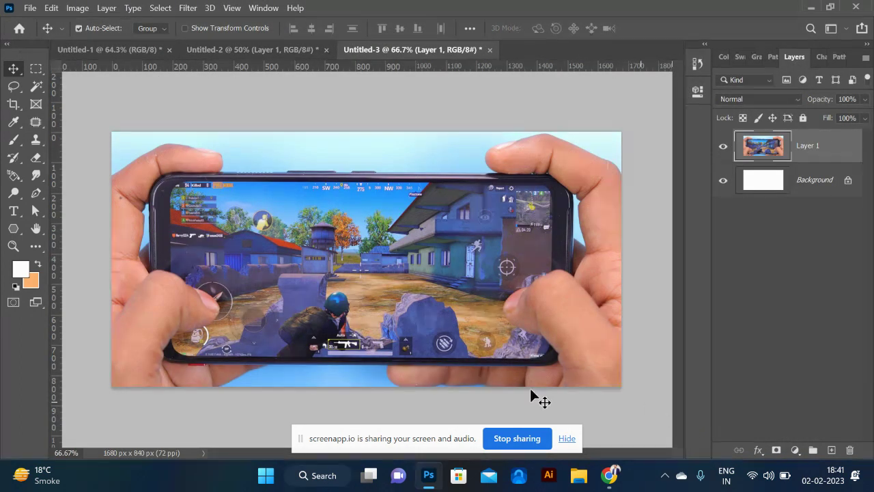
Switch back to Chrome and search Google Images for "pubg" in the phone picture's tab
key(alt+Tab)
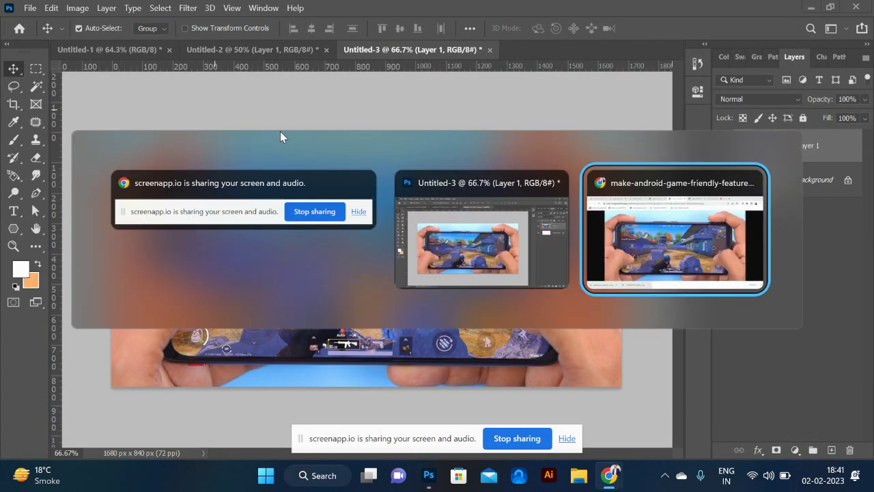
click(305, 41)
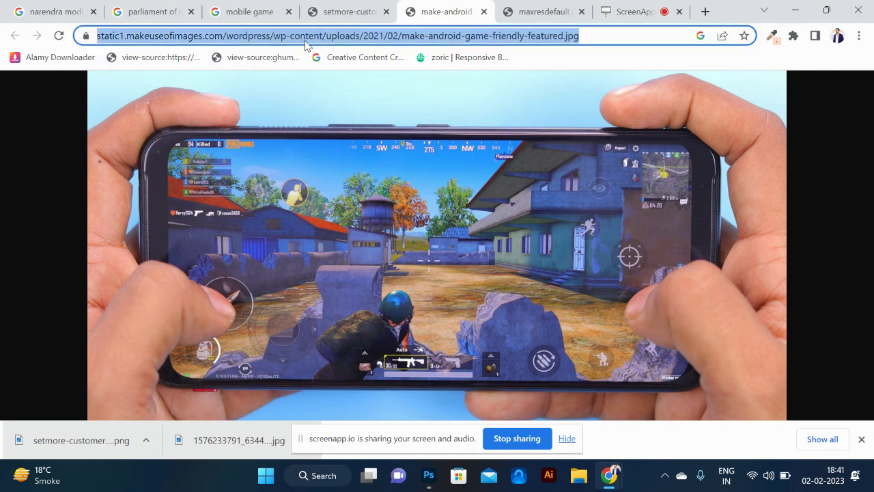
text(pubg)
key(Return)
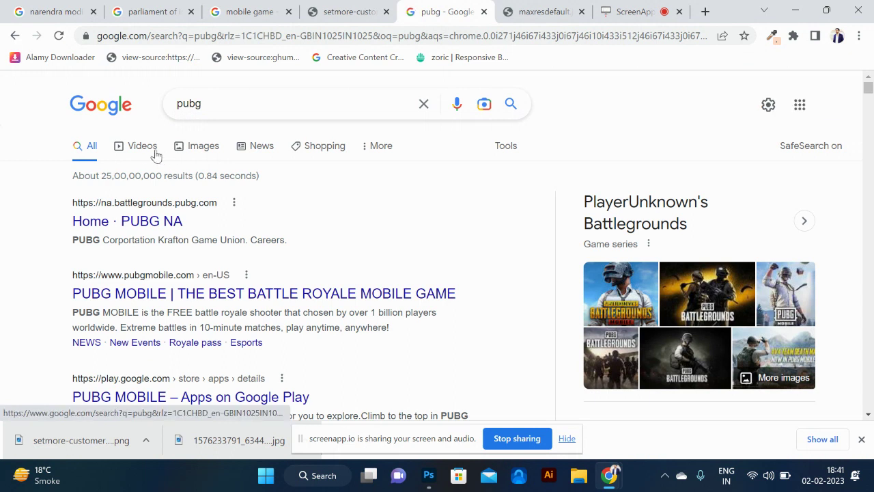
click(202, 155)
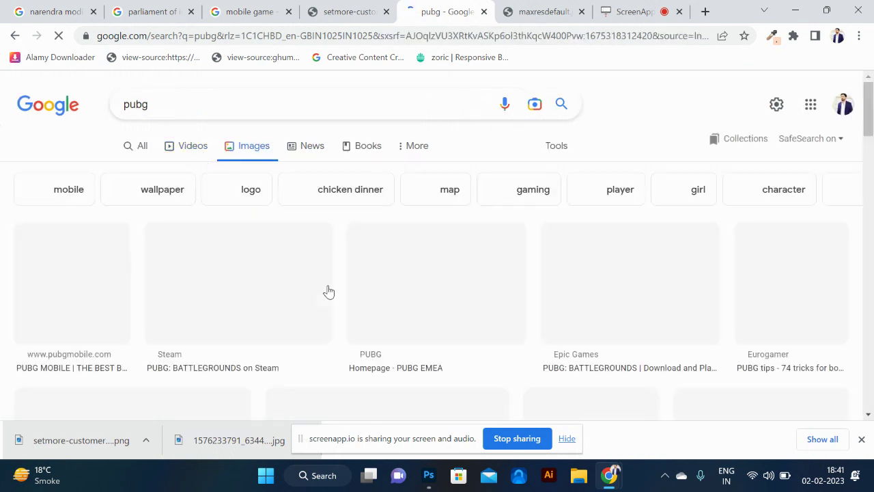
scroll(441, 313, down, 5)
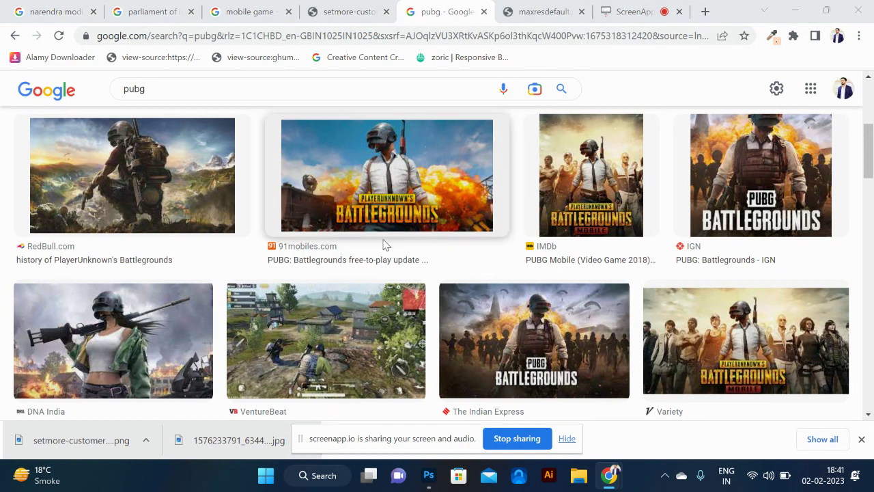
key(alt+Tab)
key(Tab)
key(alt+Tab)
key(alt+Tab)
key(Tab)
Open The Indian Express's PUBG Battlegrounds picture full size in a new tab and copy the image
scroll(480, 246, down, 2)
scroll(480, 246, down, 1)
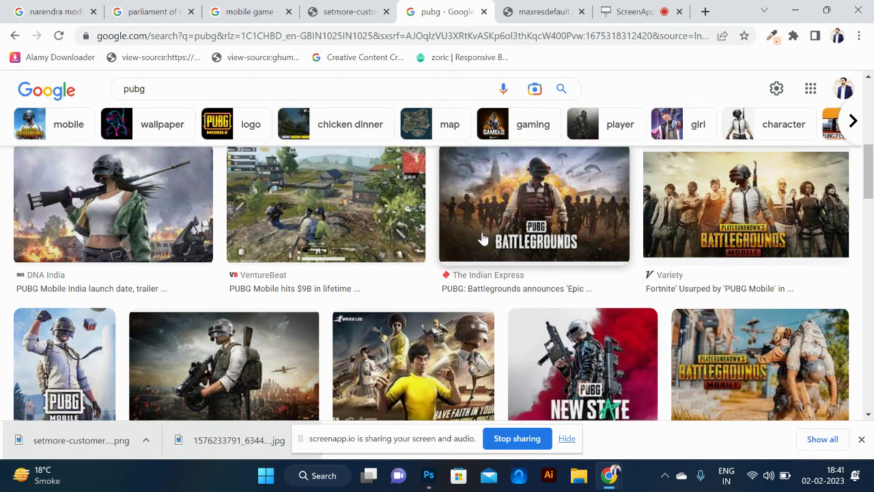
click(527, 215)
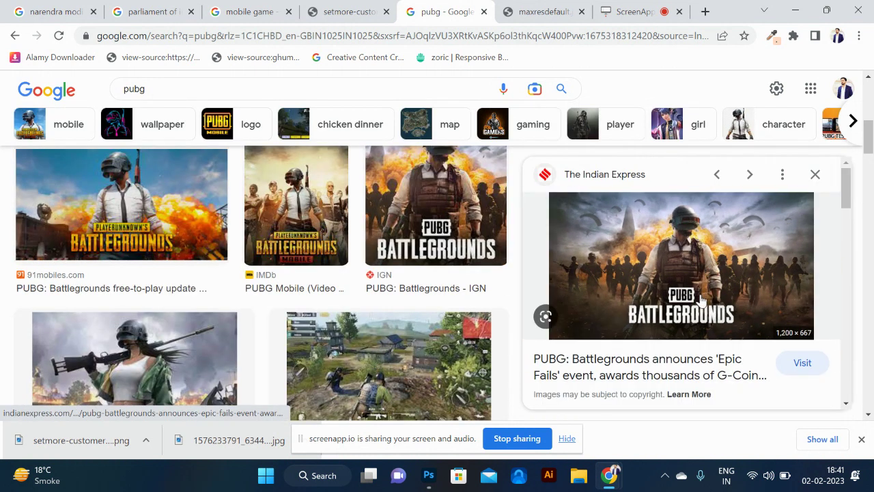
right_click(695, 264)
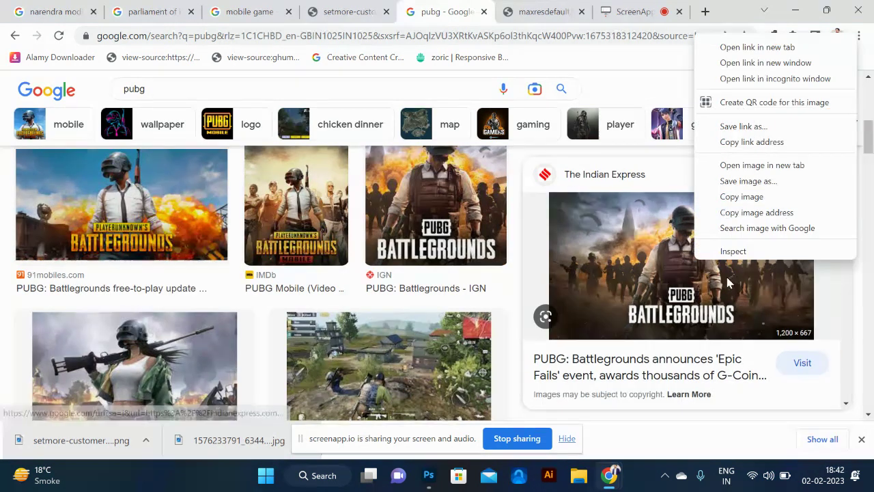
click(762, 165)
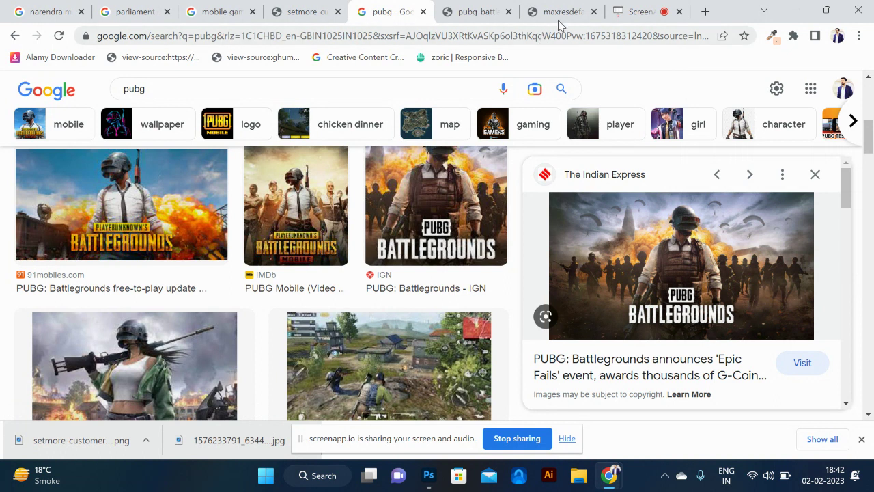
click(467, 19)
right_click(494, 186)
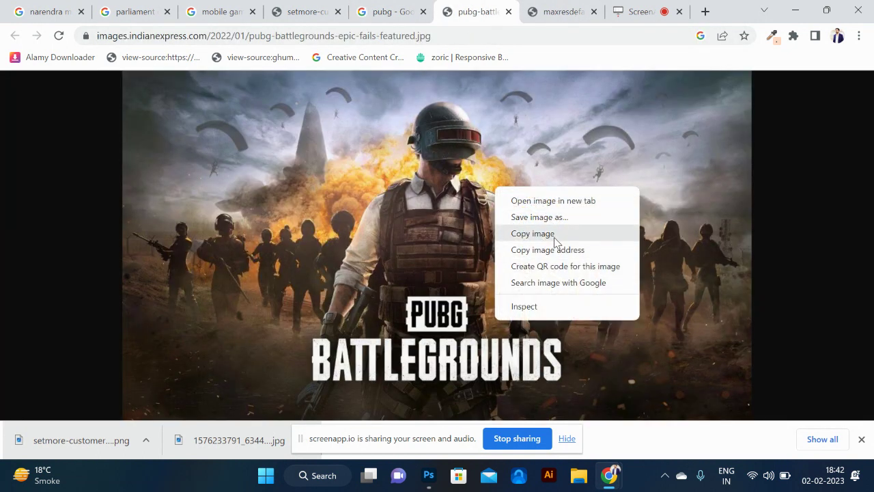
click(554, 237)
Paste the PUBG artwork into the phone document in Photoshop and enlarge it to cover the phone
key(alt+Tab)
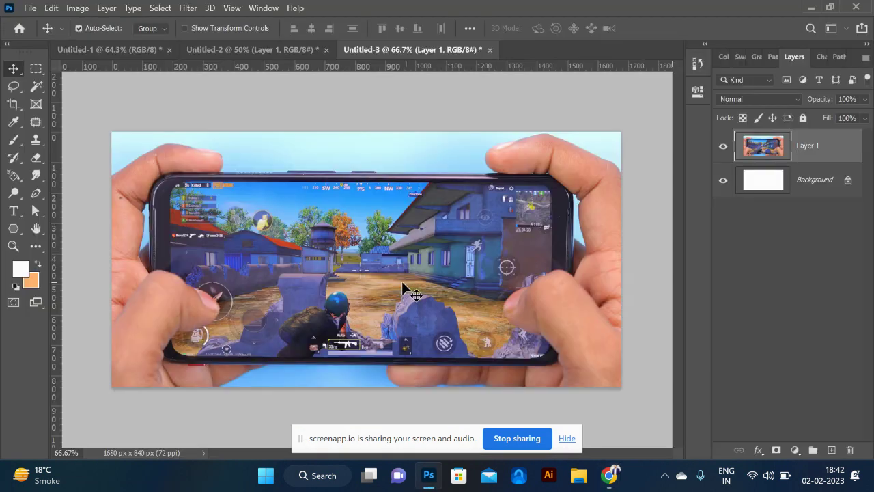
key(ctrl+v)
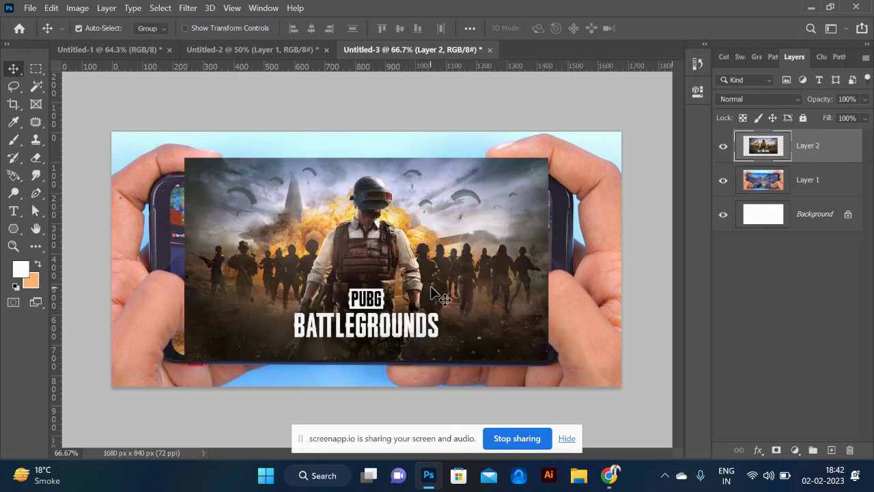
key(ctrl+t)
drag(548, 156, 578, 137)
key(Return)
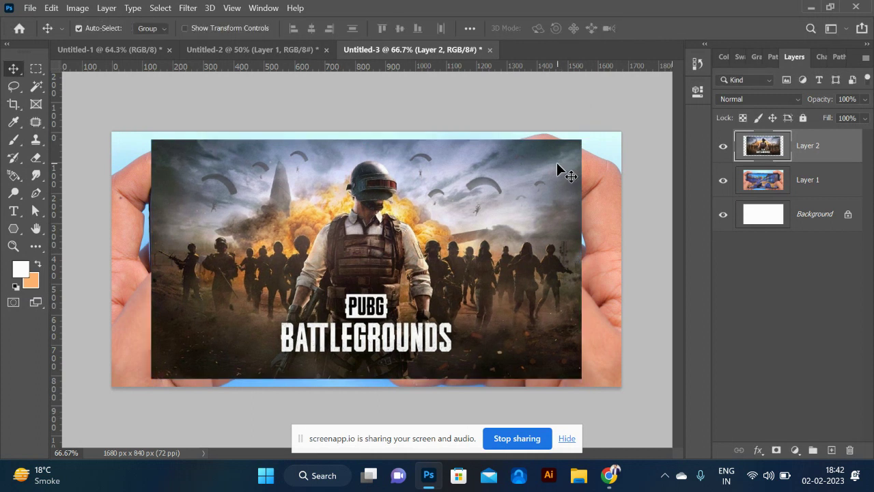
Lower the PUBG artwork layer's opacity to 60% so the phone shows through it
click(865, 101)
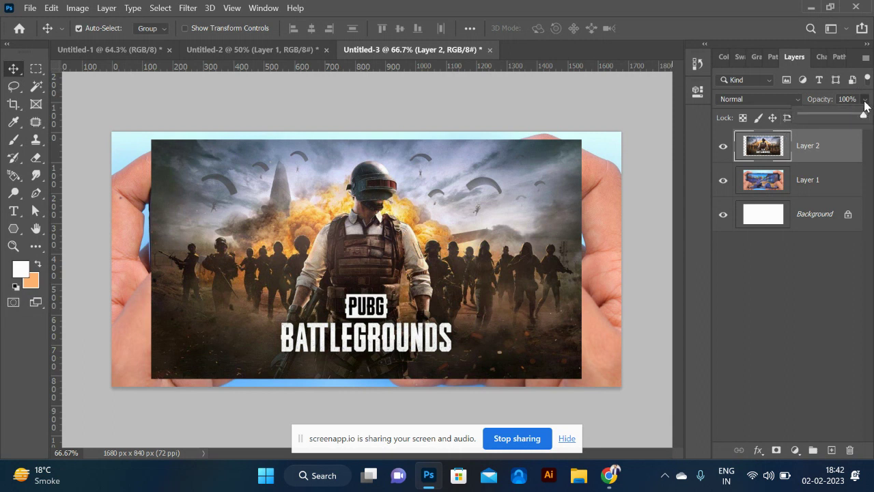
drag(865, 121, 840, 119)
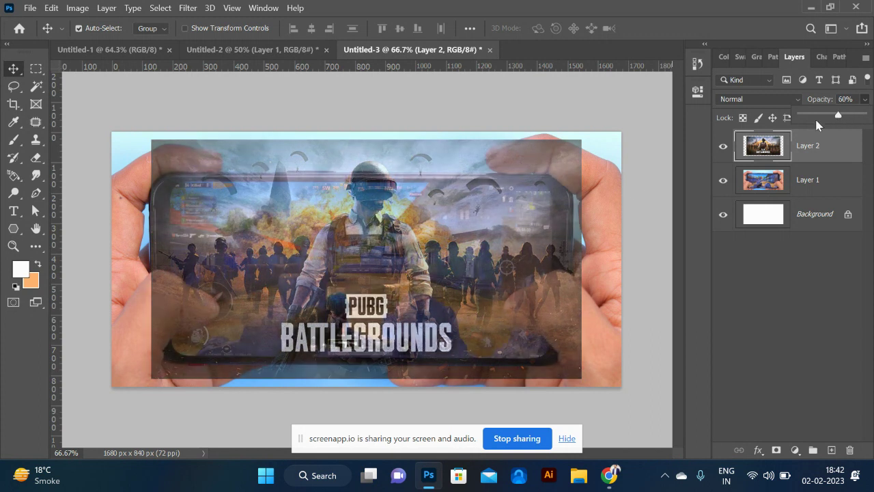
scroll(421, 211, up, 3)
scroll(478, 212, up, 2)
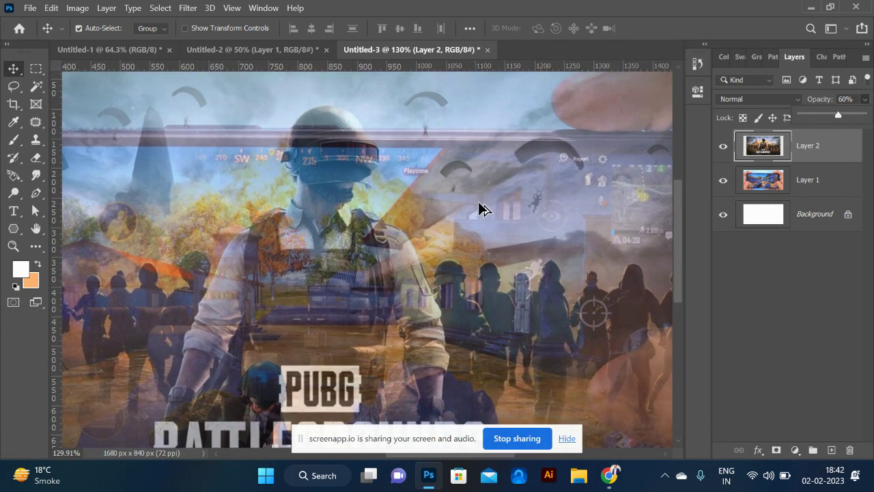
Start a Pen path beside the character's helmet along the phone screen's upper edge, lowering the PUBG artwork layer's opacity to 21%
key(p)
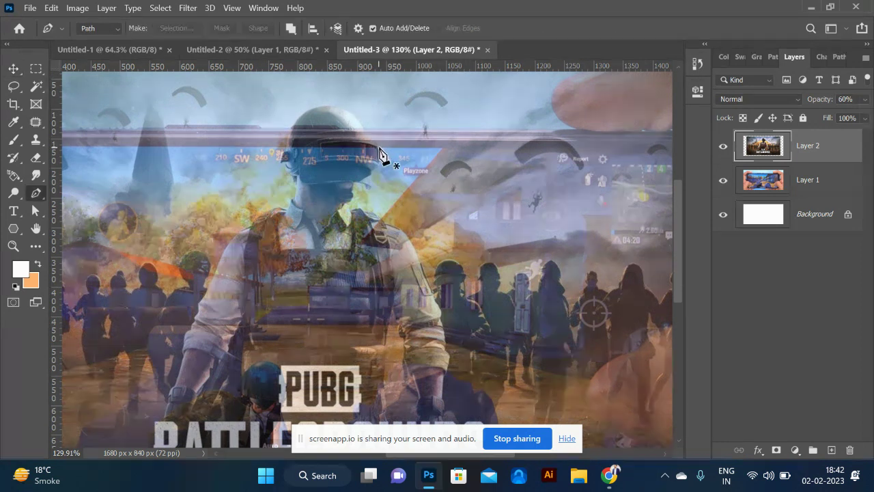
scroll(382, 147, up, 5)
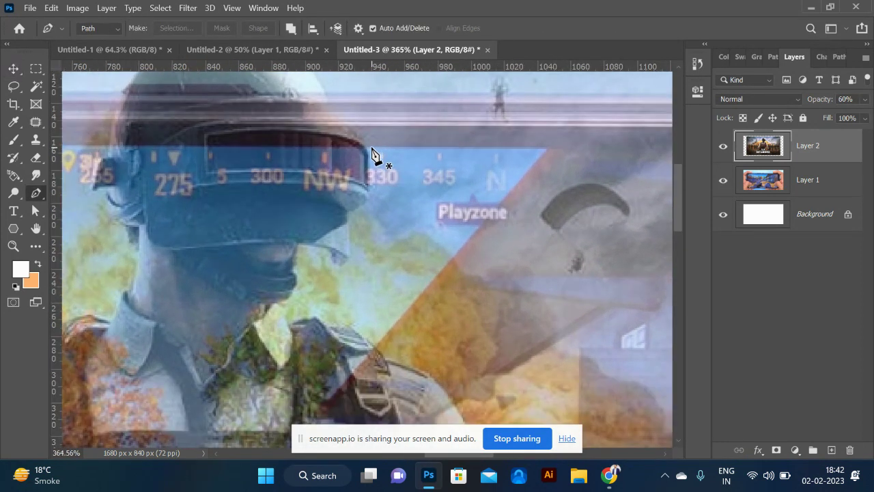
drag(576, 179, 191, 198)
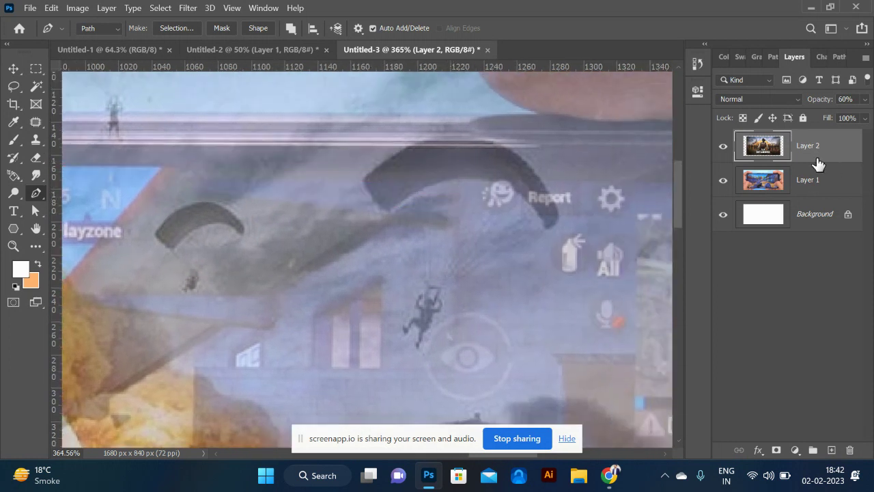
click(865, 101)
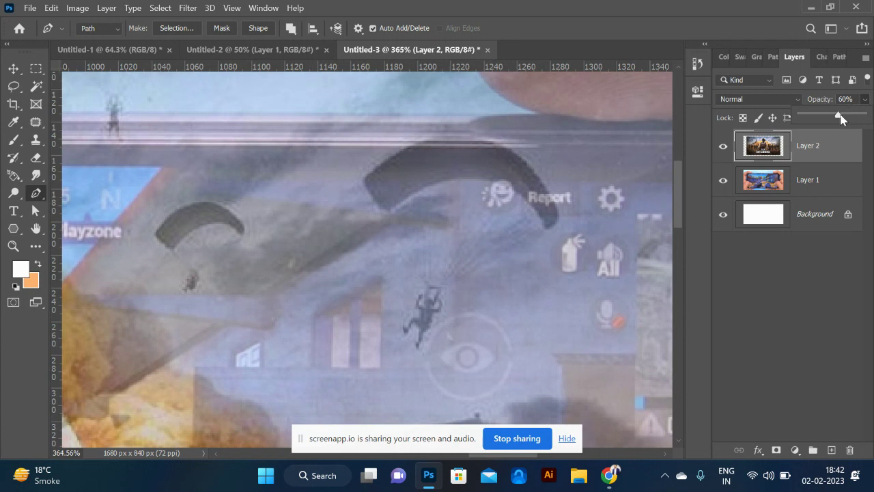
drag(825, 121, 814, 120)
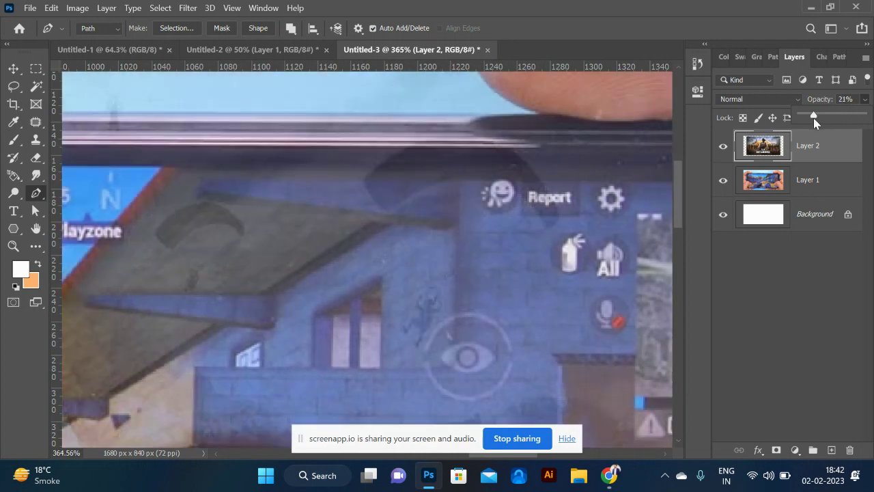
scroll(581, 209, down, 3)
click(598, 183)
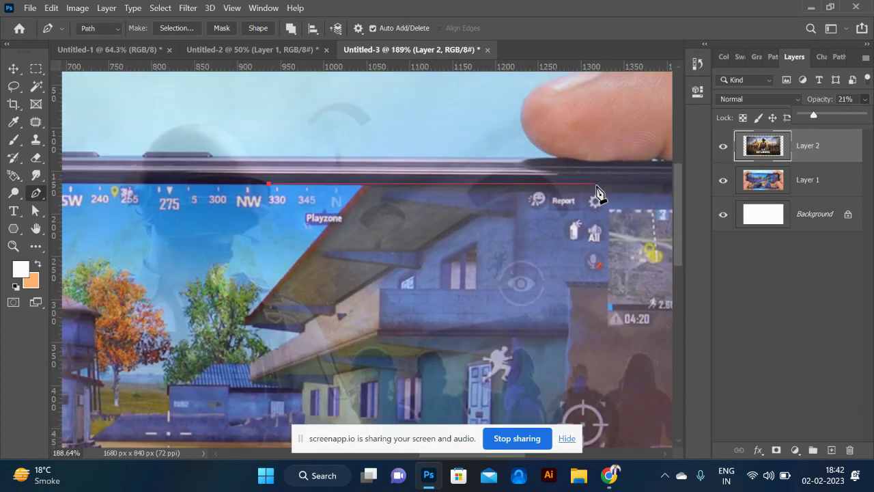
Continue the path around the phone screen's rounded upper-right corner and onto its right edge
drag(358, 226, 146, 171)
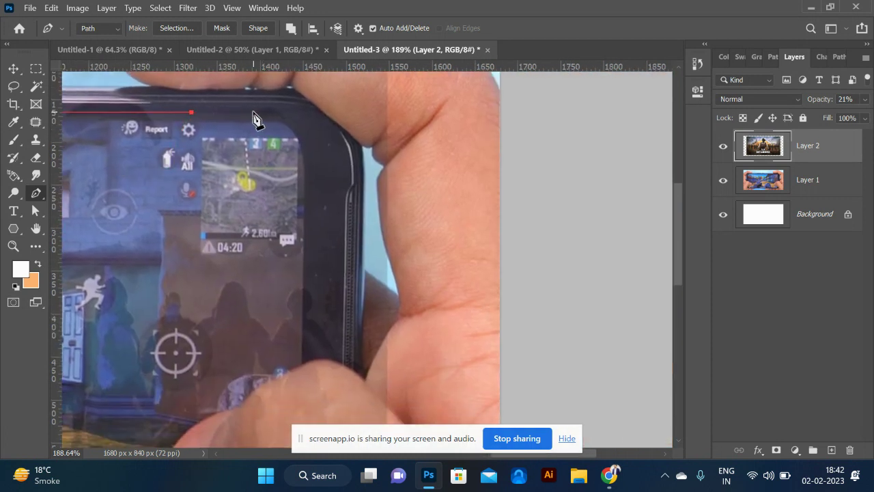
click(257, 112)
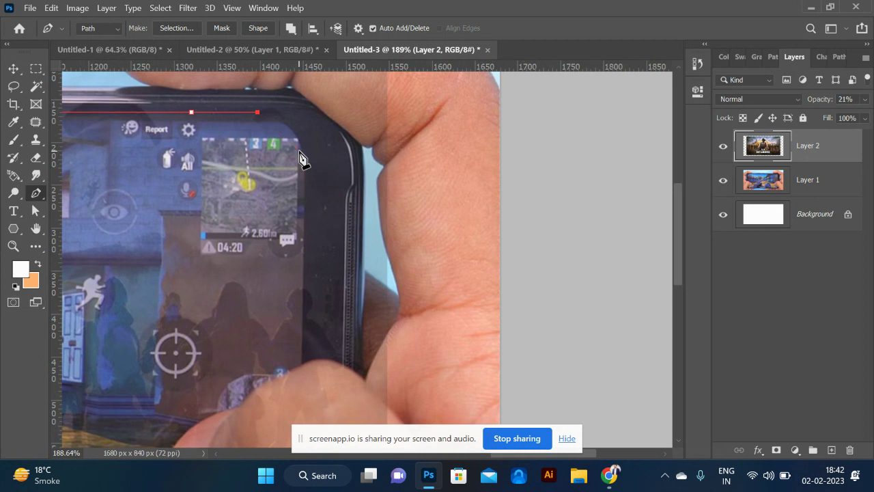
drag(301, 153, 303, 195)
alt+click(301, 155)
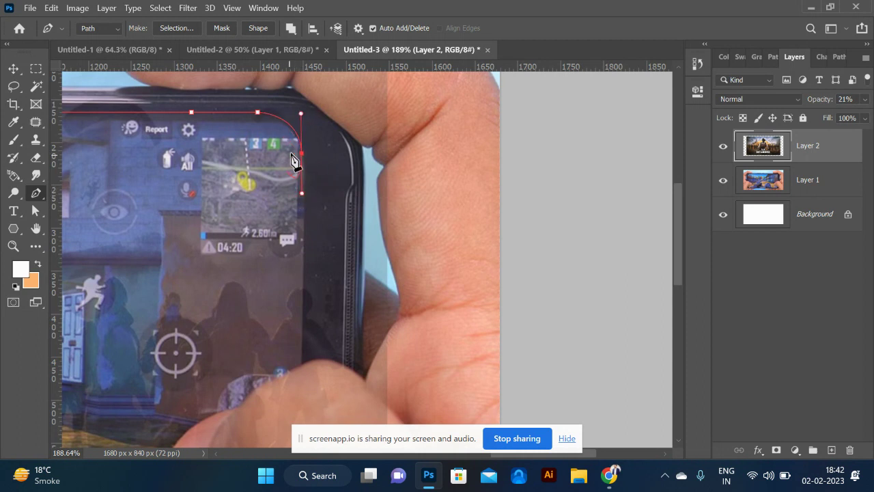
drag(302, 189, 306, 236)
Set the artwork layer's opacity to 41% and extend the path down the phone screen's right edge to the thumb
click(865, 100)
click(850, 121)
drag(638, 164, 382, 263)
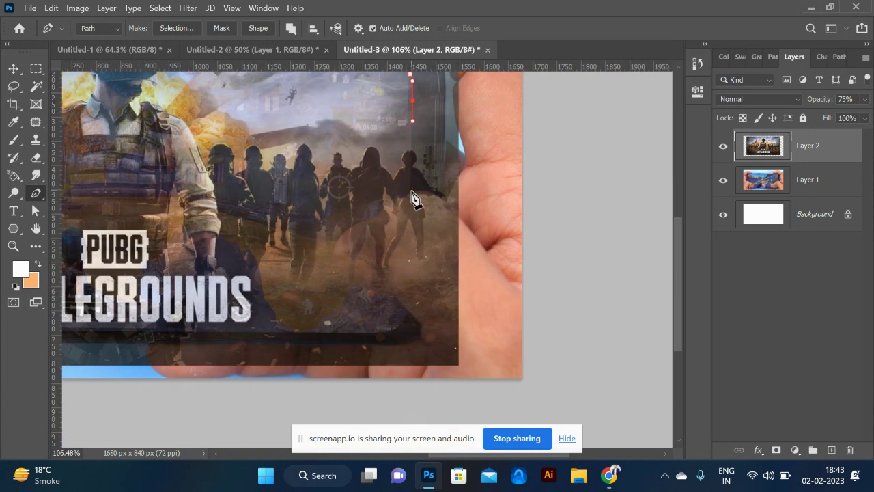
click(412, 190)
click(864, 100)
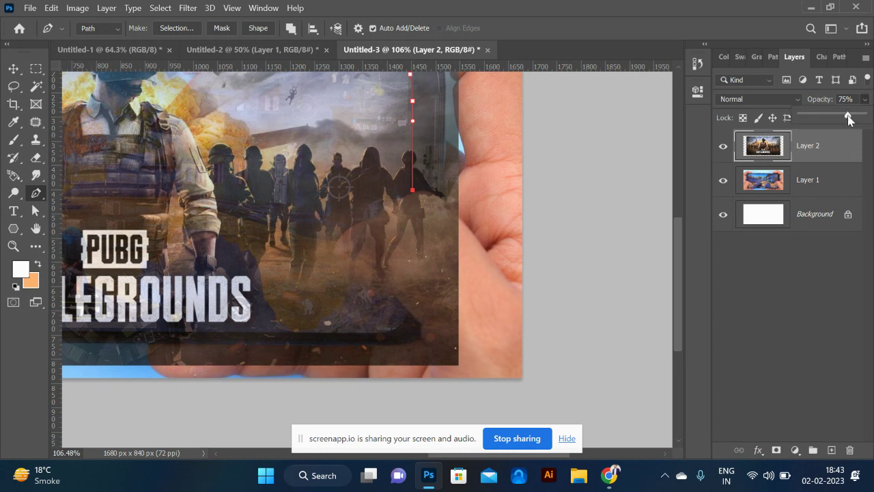
drag(853, 120, 828, 121)
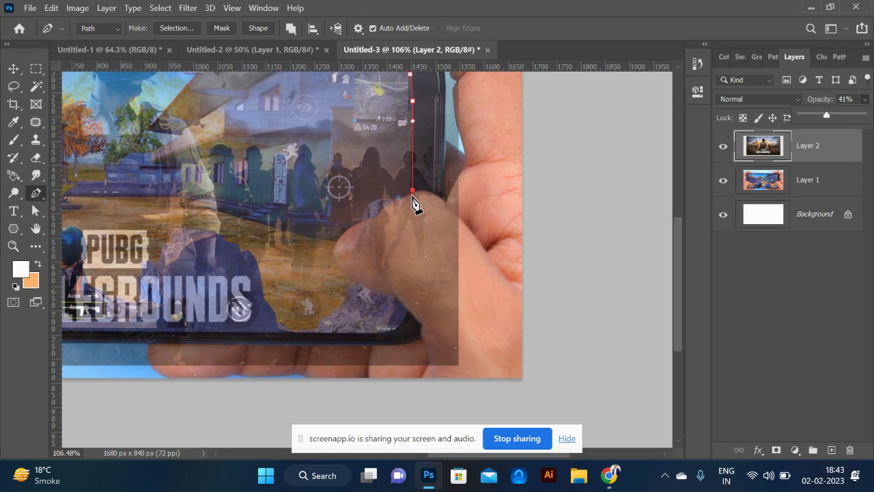
click(414, 201)
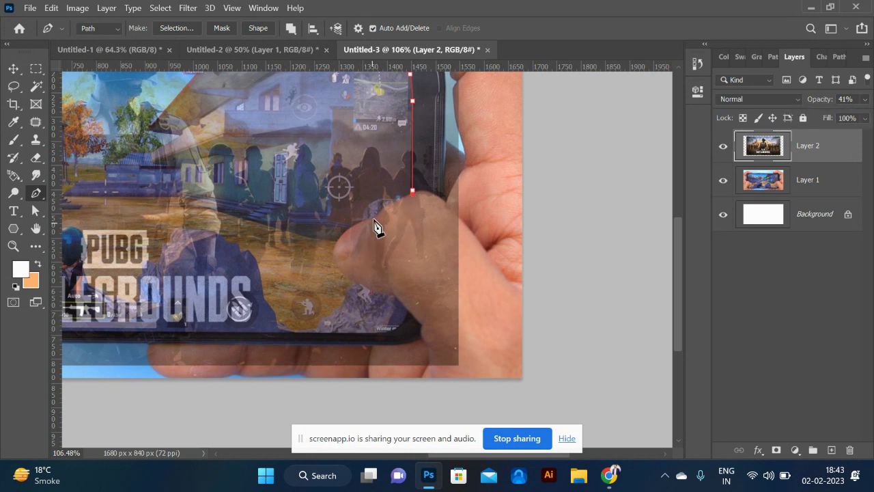
Trace the path around the tip and underside of the right-hand thumb with curved anchor points, undoing misplaced points
click(369, 229)
key(ctrl+z)
drag(352, 300, 349, 297)
key(ctrl+z)
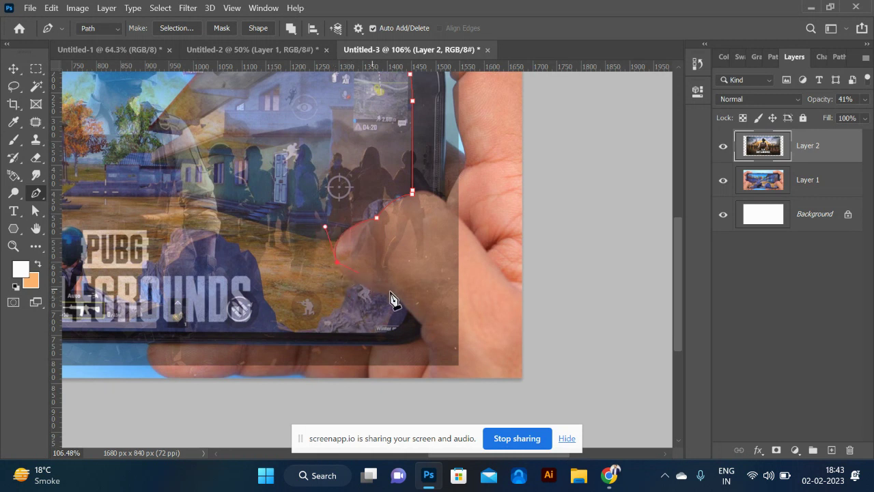
drag(395, 297, 450, 317)
alt+click(395, 298)
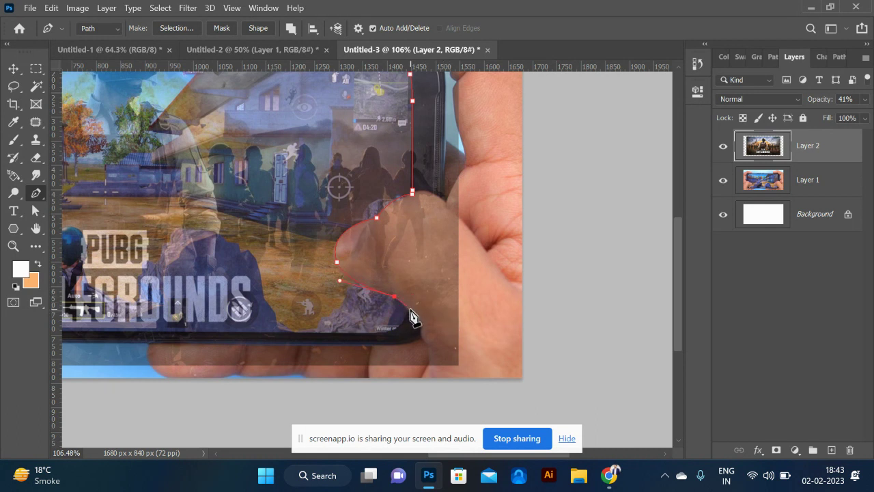
Carry the path around the phone screen's lower-right corner, along the lower edge and around the lower-left corner
click(410, 311)
drag(364, 333, 321, 330)
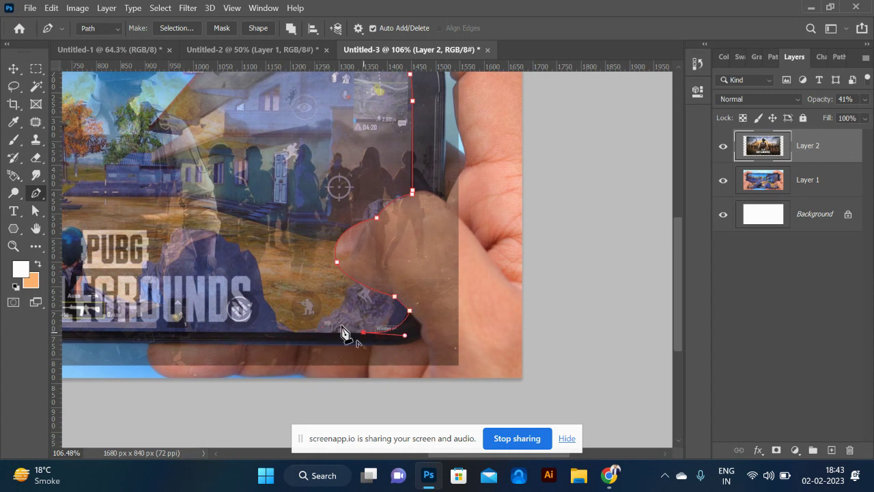
drag(93, 239, 390, 242)
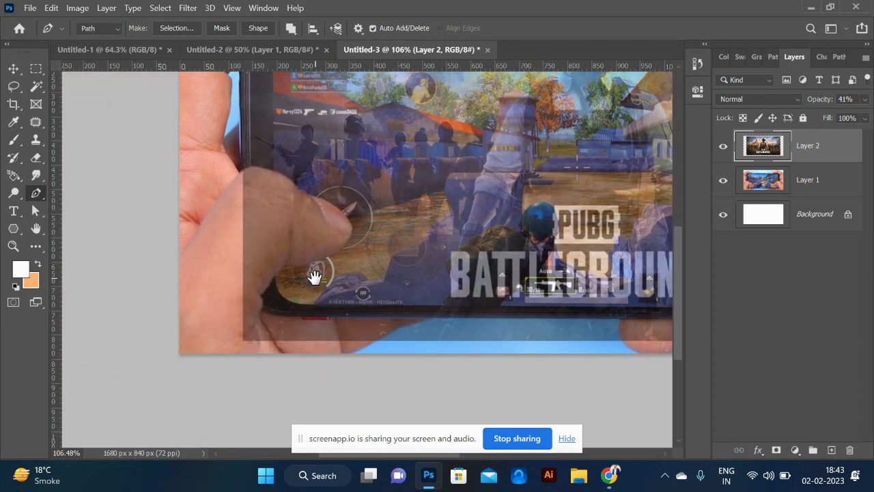
click(312, 306)
drag(276, 276, 277, 247)
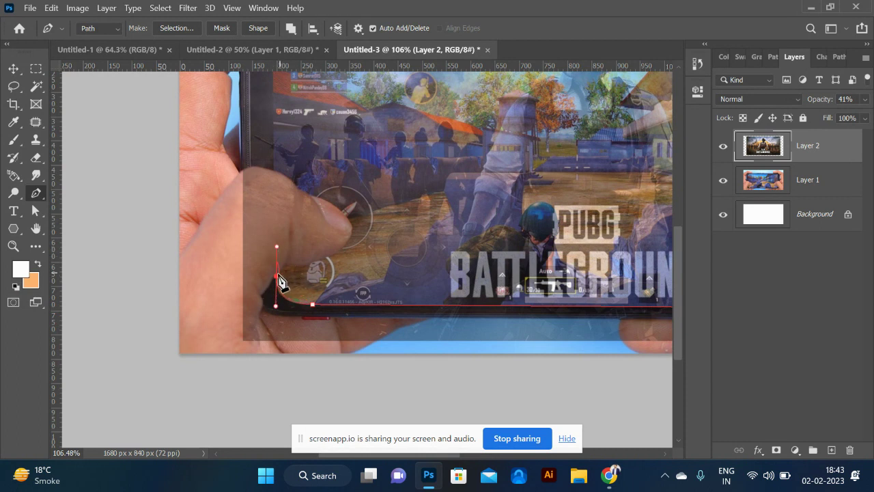
Trace the path around the left-hand thumb and up the phone screen's left edge to the upper-left corner
drag(280, 282, 305, 275)
drag(346, 210, 354, 239)
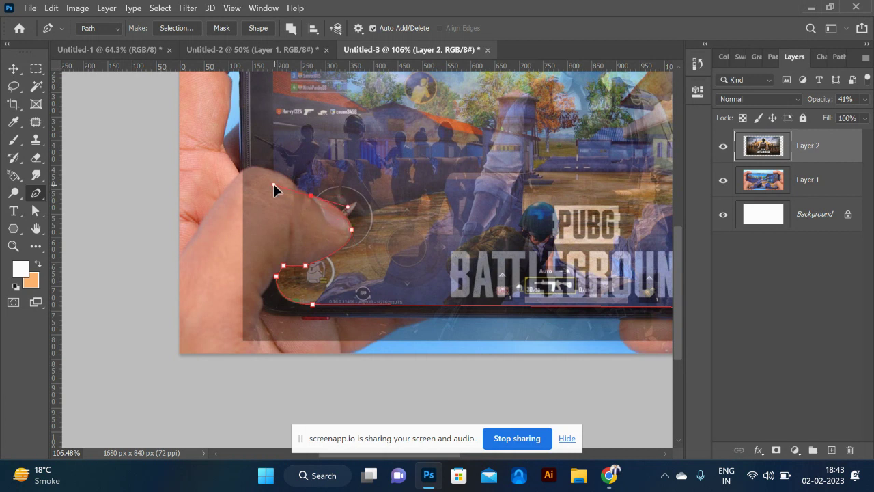
drag(311, 197, 297, 189)
drag(274, 172, 265, 174)
scroll(287, 175, down, 4)
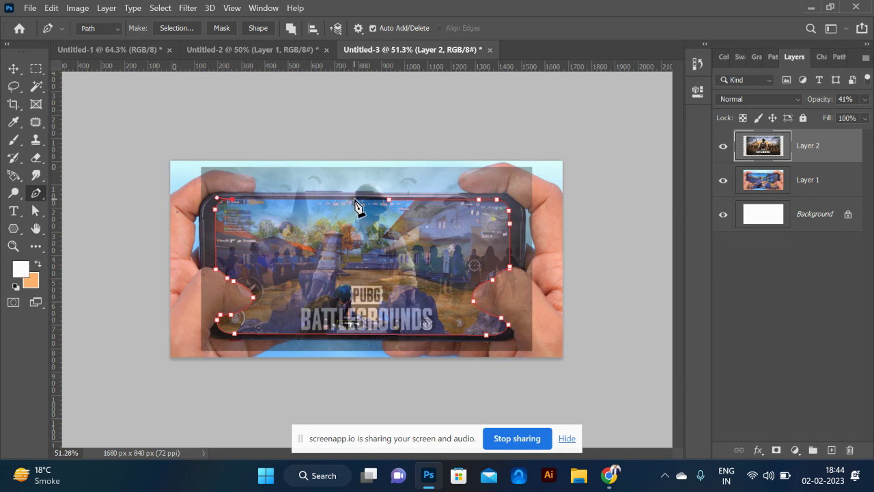
Outline the helmet dome above the phone and close the path at its starting point, setting the artwork layer's opacity to 49%
scroll(362, 190, up, 5)
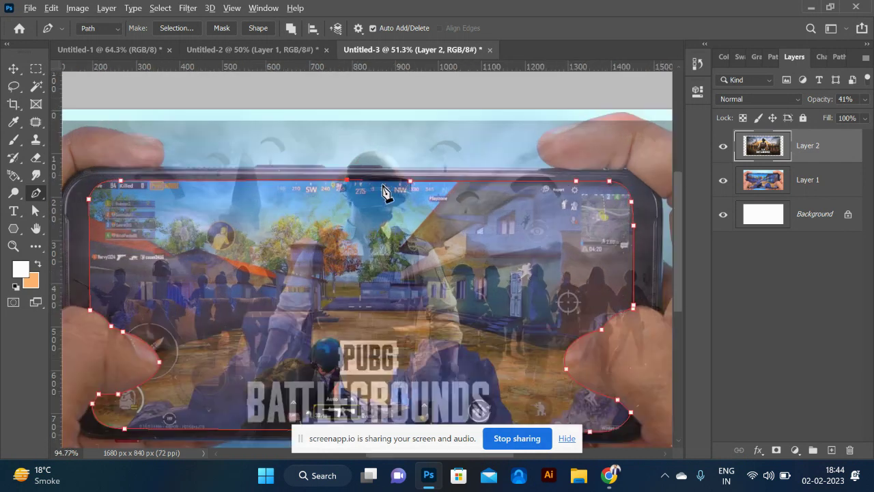
scroll(380, 189, up, 3)
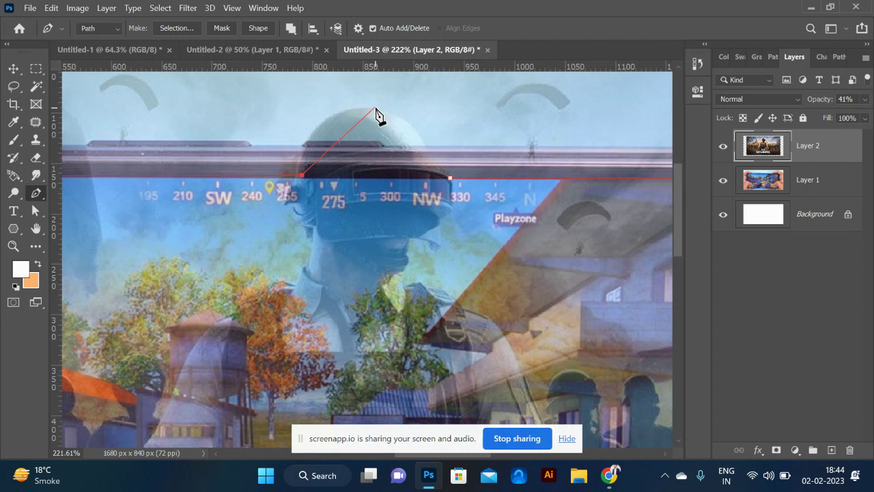
drag(376, 108, 446, 113)
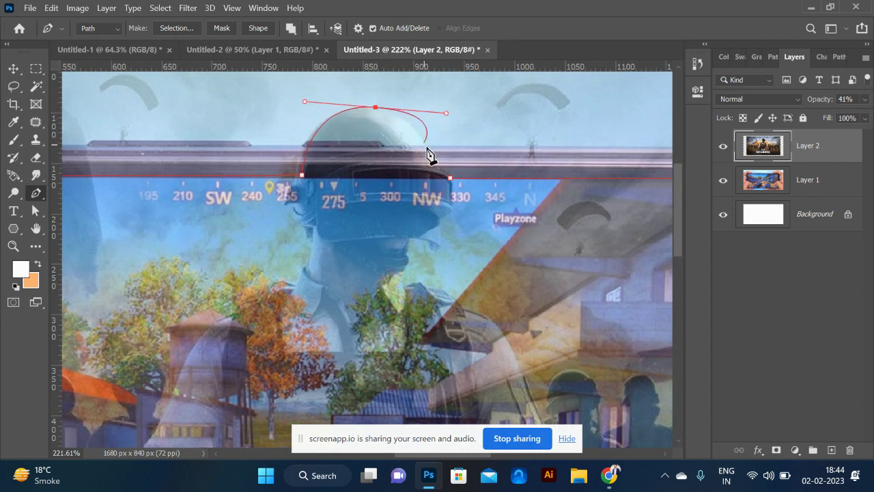
click(374, 110)
drag(427, 151, 430, 183)
click(426, 150)
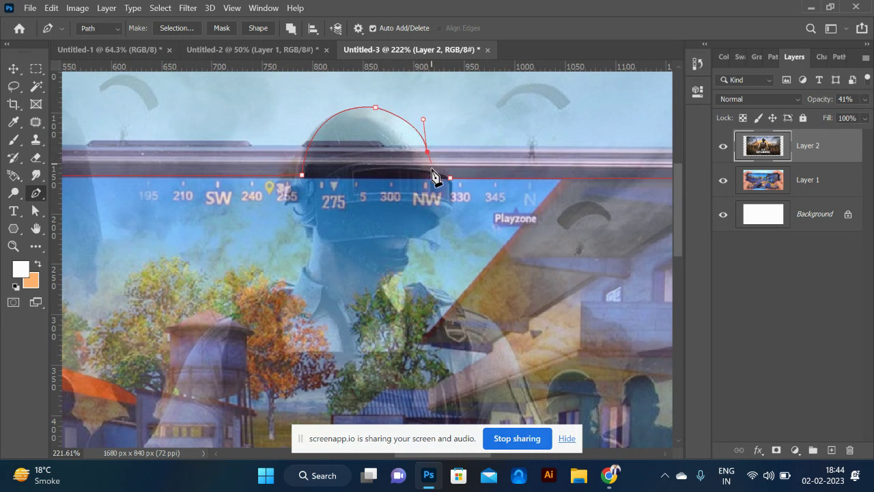
click(866, 99)
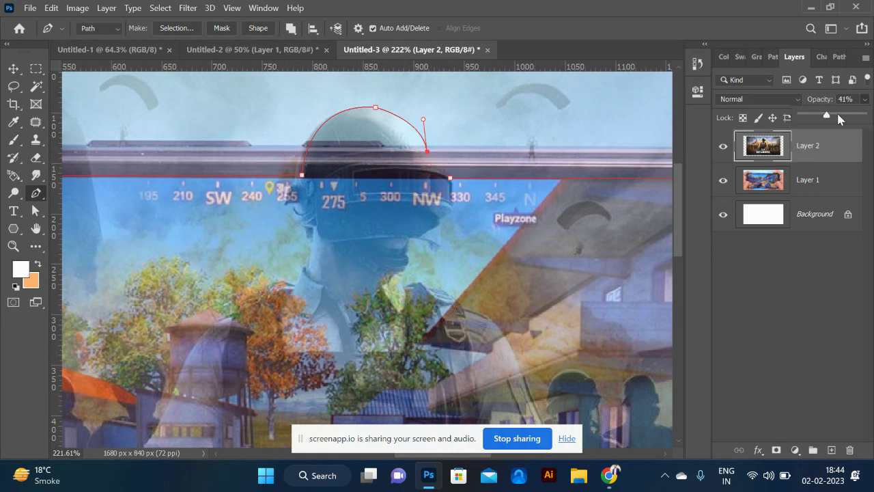
drag(846, 117, 831, 120)
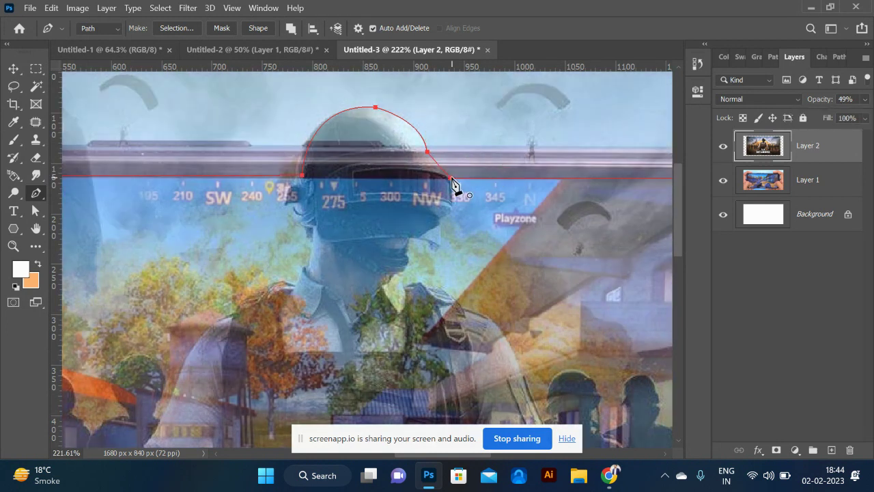
Convert the closed path into a selection and restore the artwork layer's opacity to 100%
scroll(546, 176, down, 5)
scroll(545, 180, down, 1)
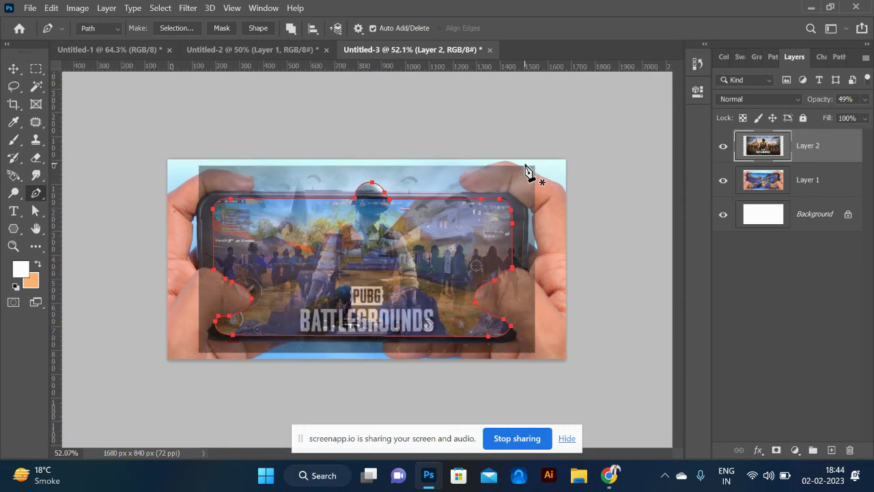
key(ctrl+Return)
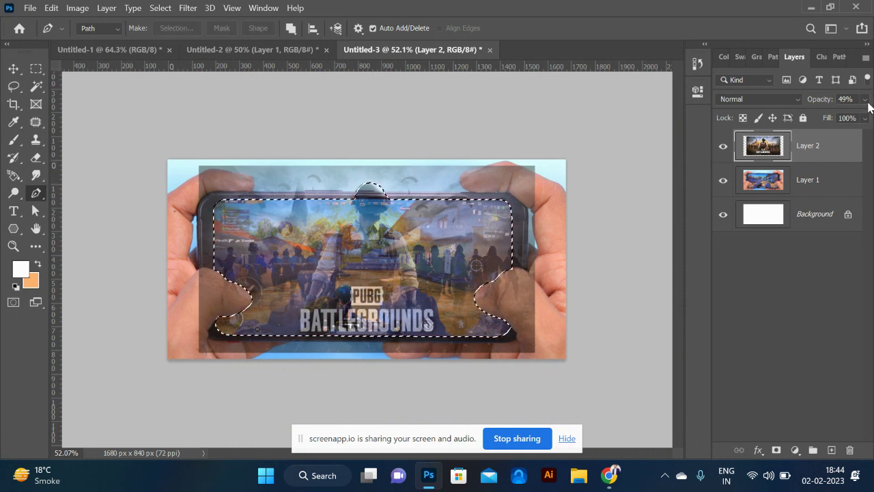
click(865, 99)
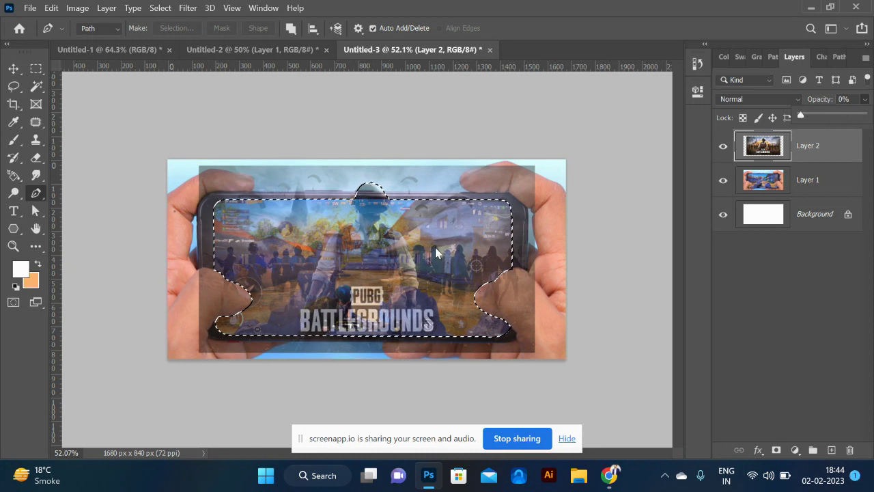
drag(805, 123, 872, 127)
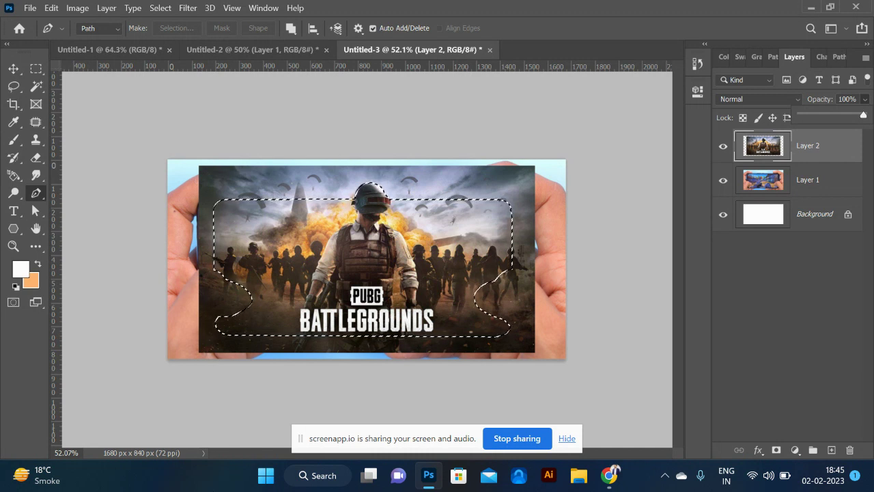
Copy the selected artwork to a new layer and hide the full PUBG artwork layer
key(ctrl+j)
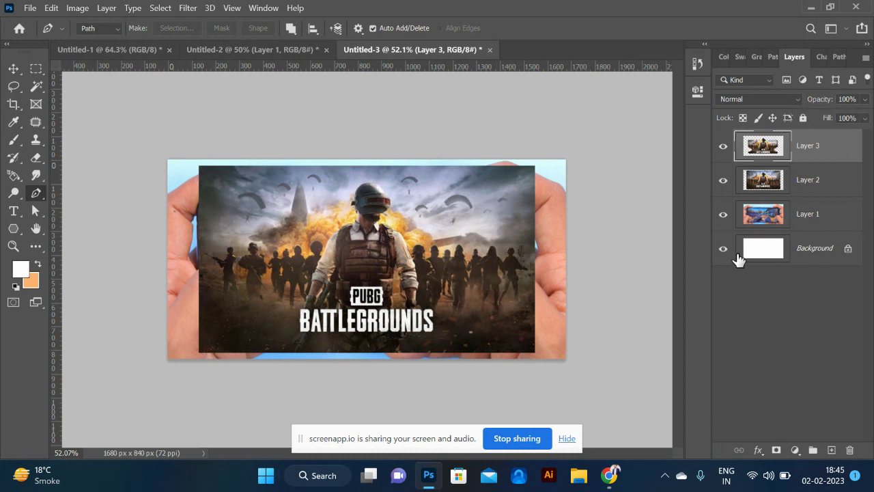
click(724, 182)
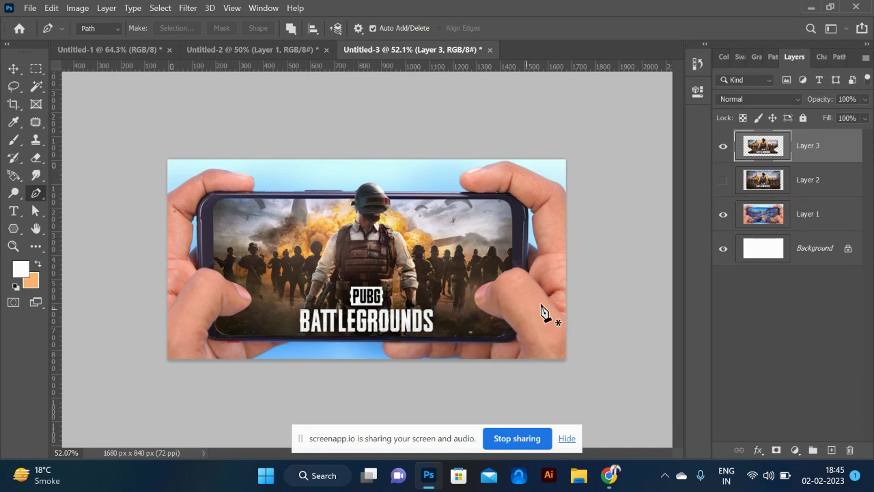
Toggle the phone picture layer's visibility to examine the pop-out cutout with and without the phone
click(724, 215)
click(723, 215)
click(723, 216)
click(724, 215)
click(724, 216)
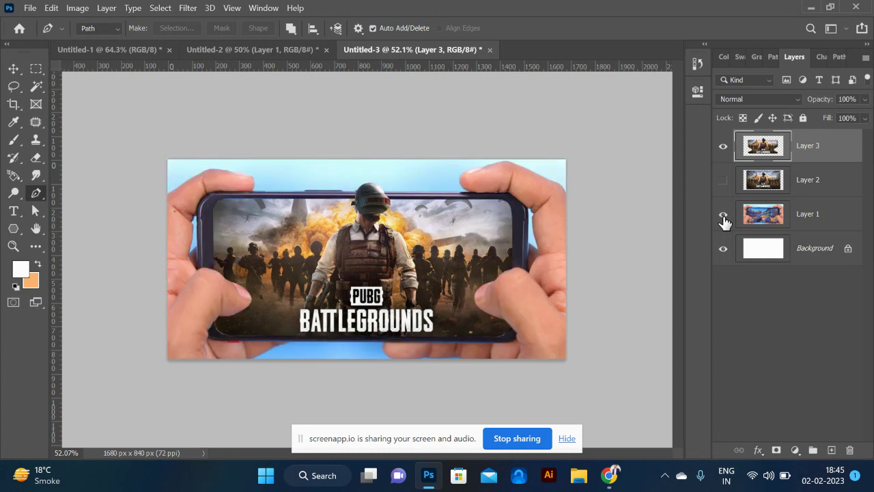